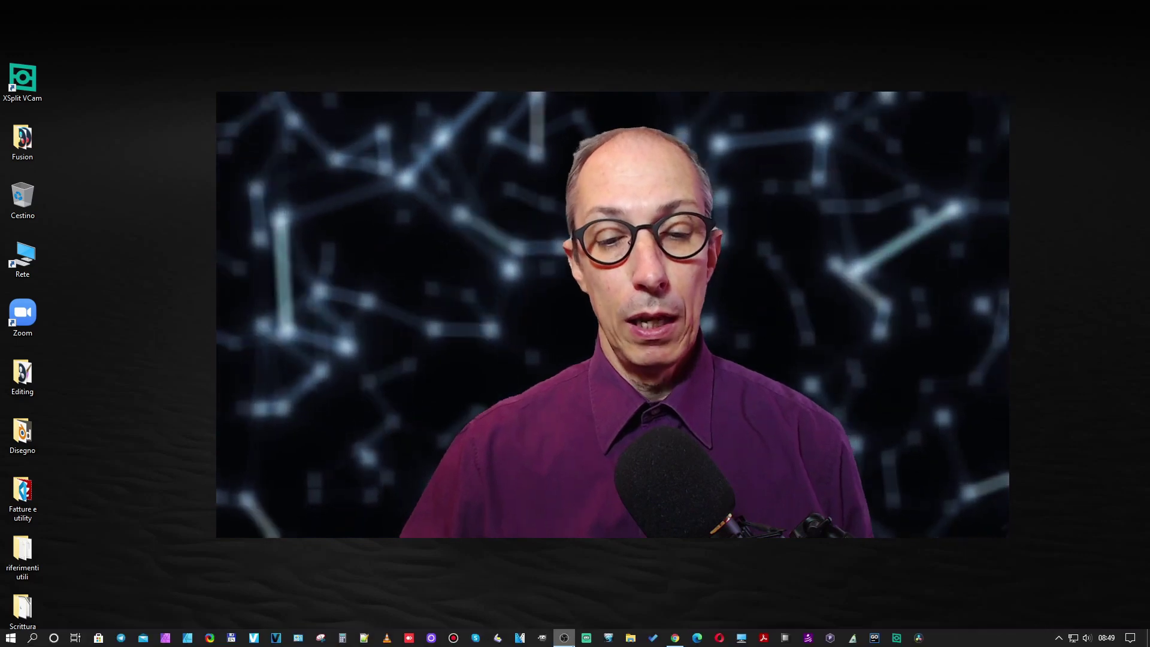
- Bring the Photopea browser window back up from the Chrome taskbar icon
click(675, 639)
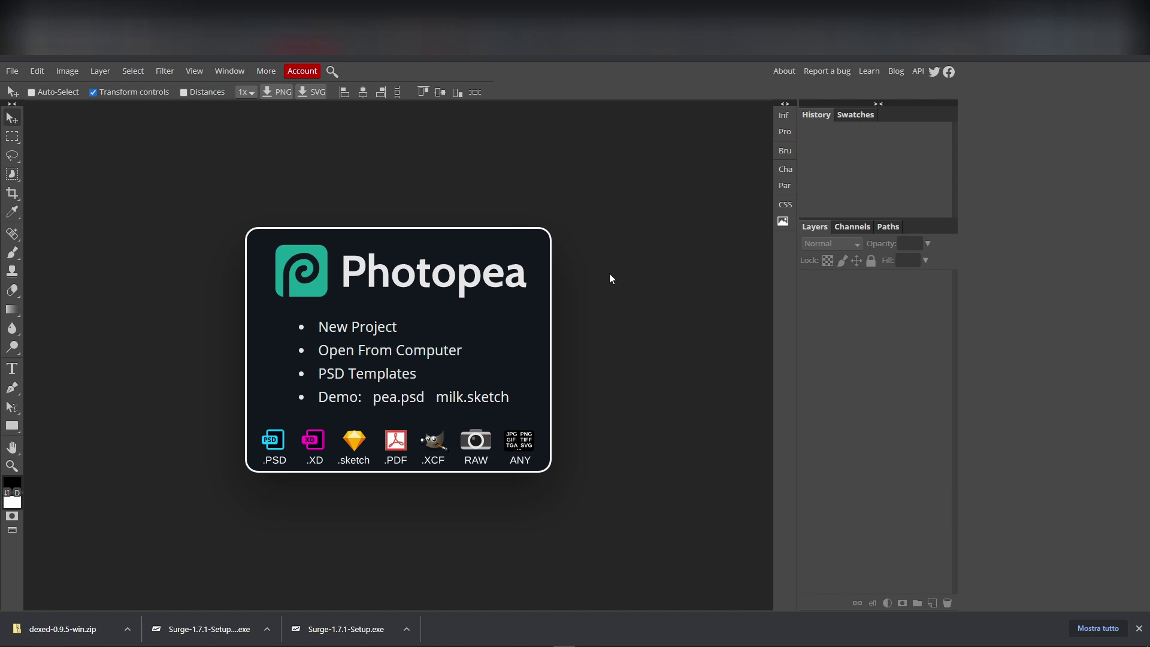
- Start a new project from the Photopea start screen
click(353, 328)
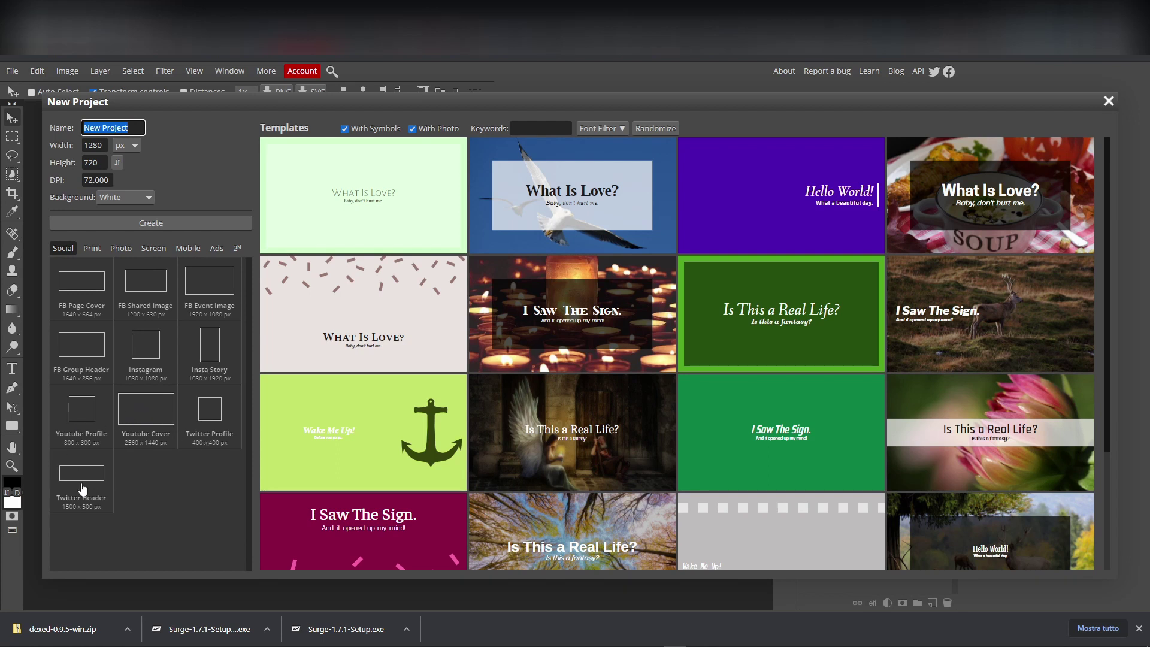
click(93, 250)
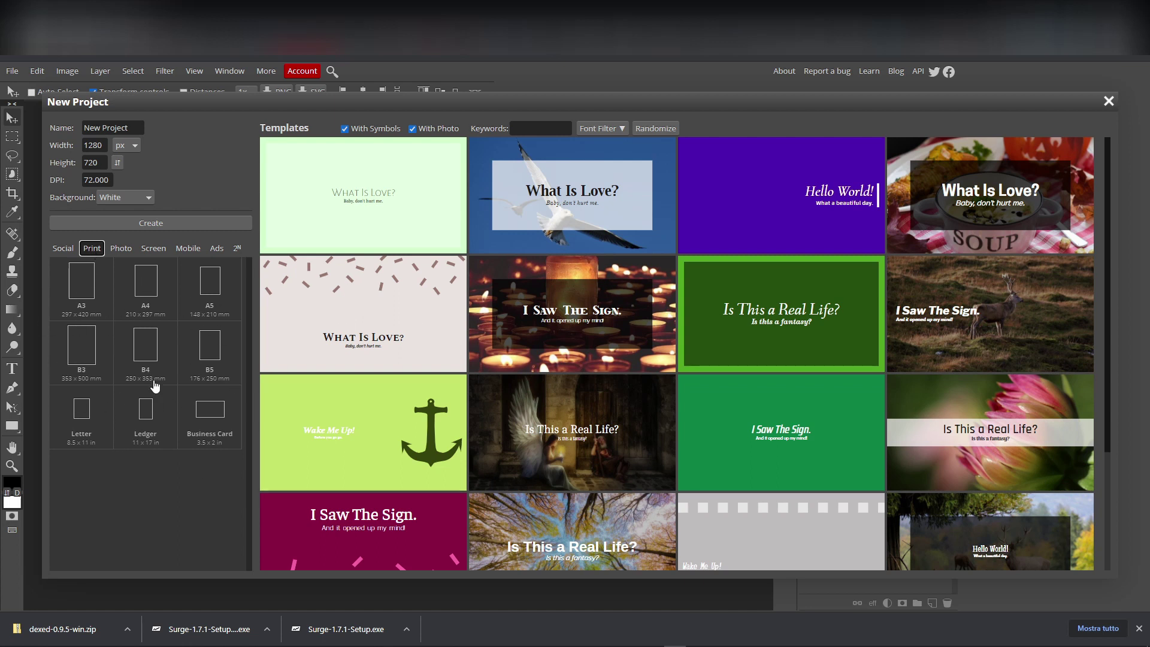
click(122, 251)
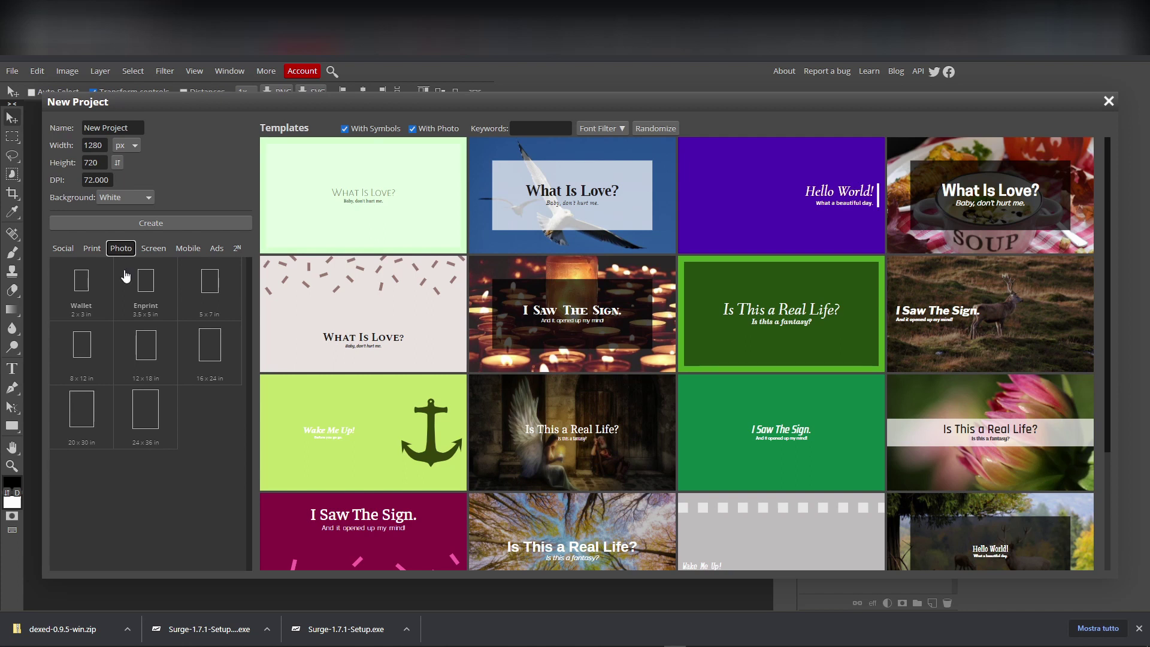
click(158, 251)
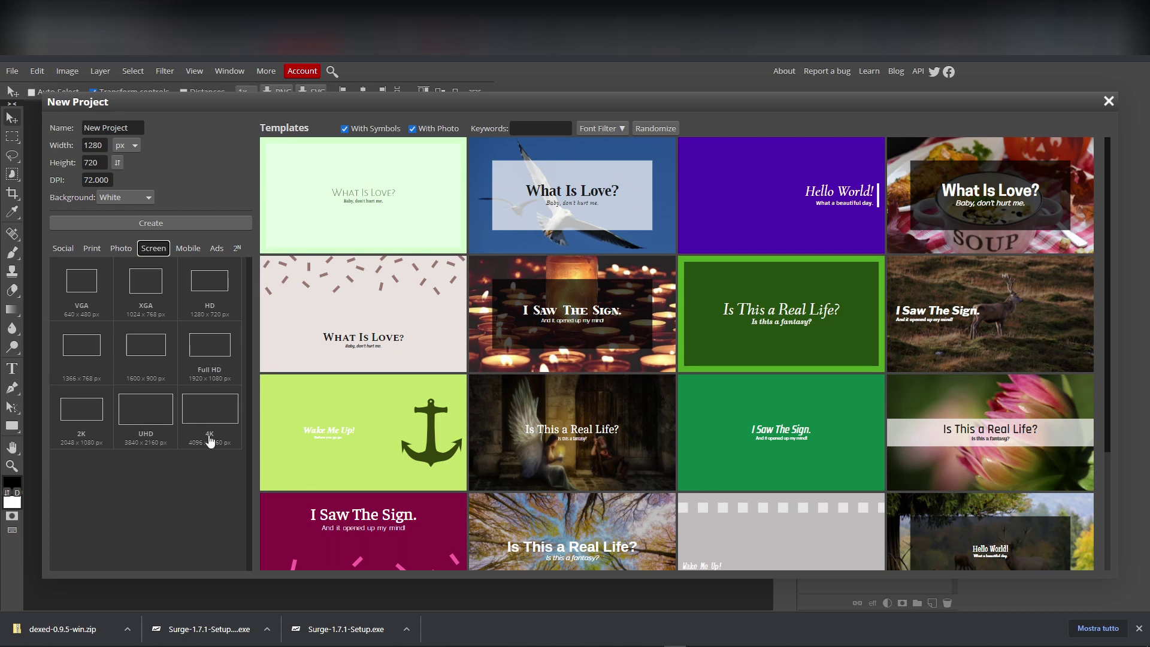
click(193, 248)
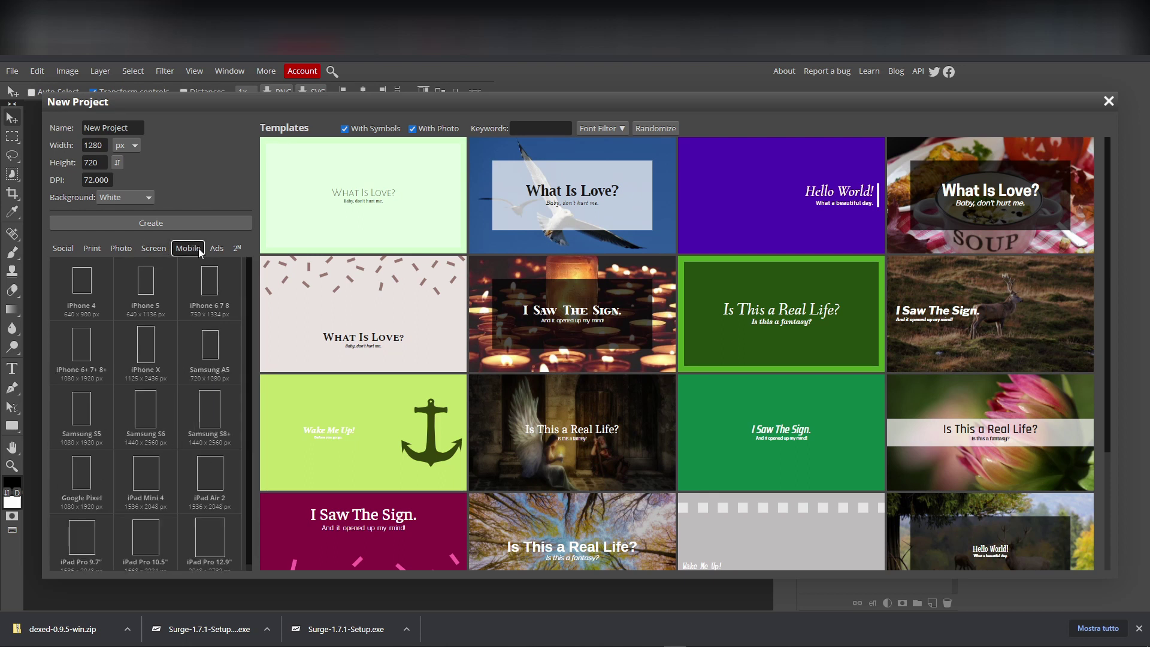
click(61, 253)
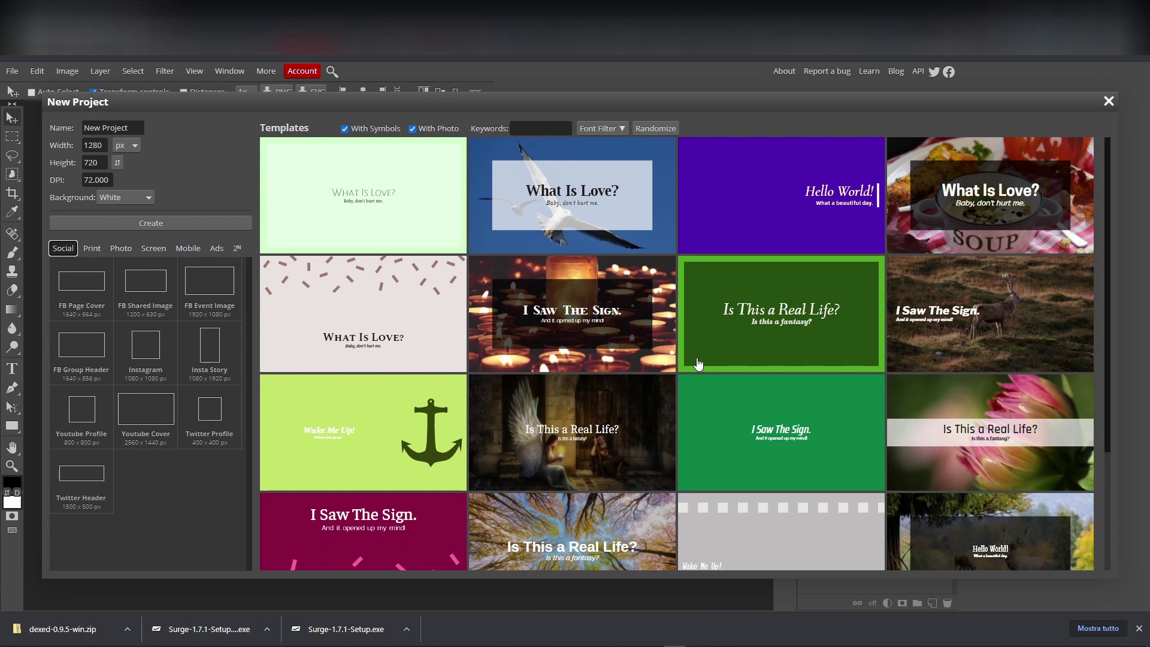
scroll(698, 363, down, 2)
scroll(698, 363, down, 1)
scroll(698, 363, down, 3)
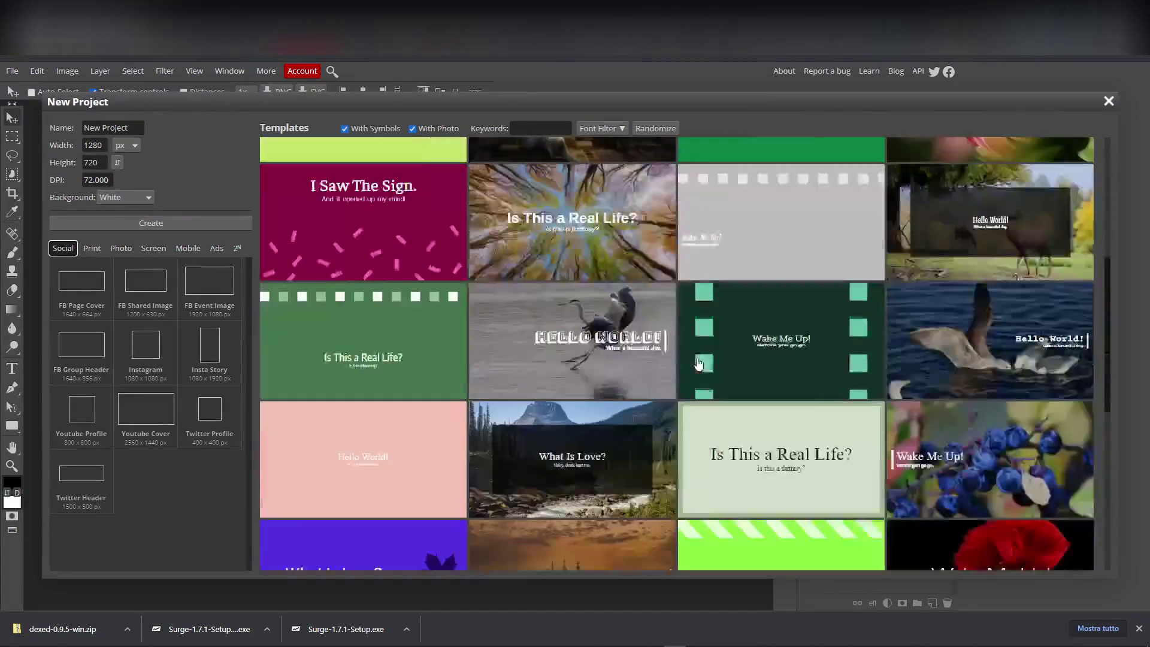
scroll(698, 364, down, 1)
scroll(699, 364, down, 1)
scroll(699, 363, down, 3)
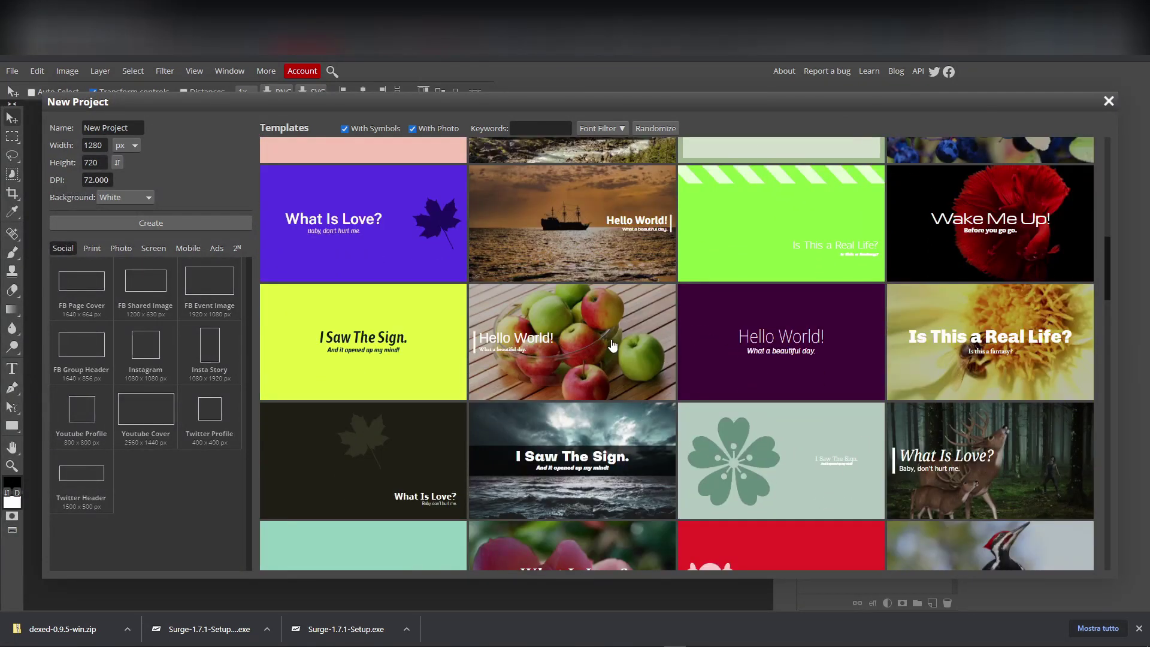
- Open the apples 'Hello World!' template and nudge its headline slightly left and down
click(612, 345)
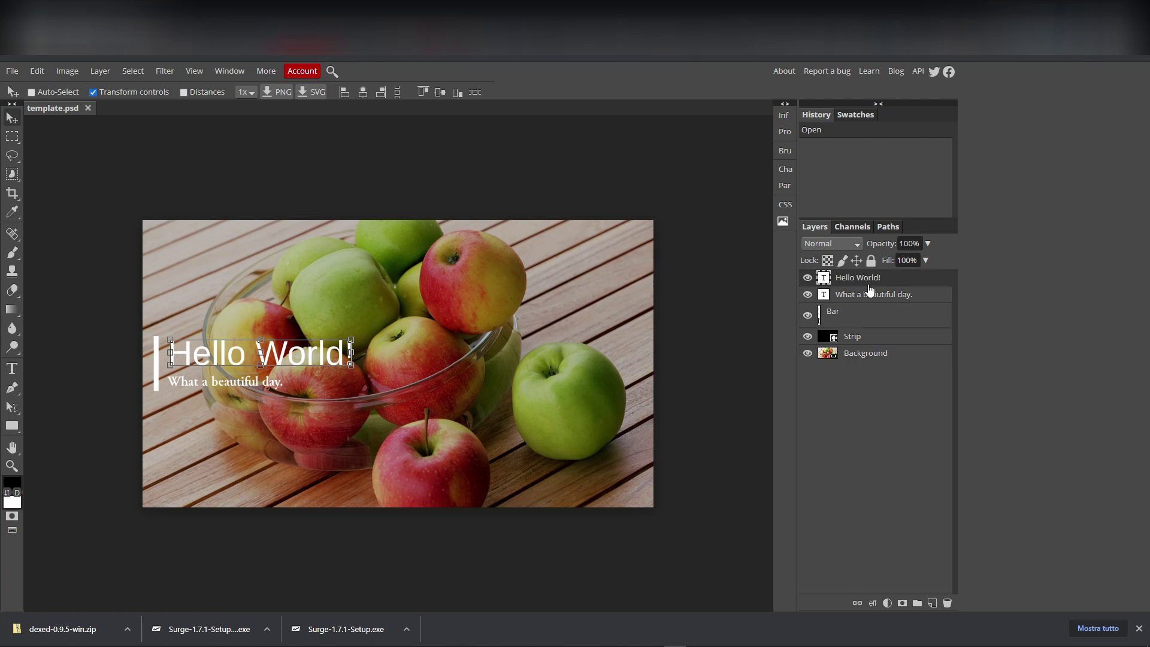
drag(282, 354, 277, 352)
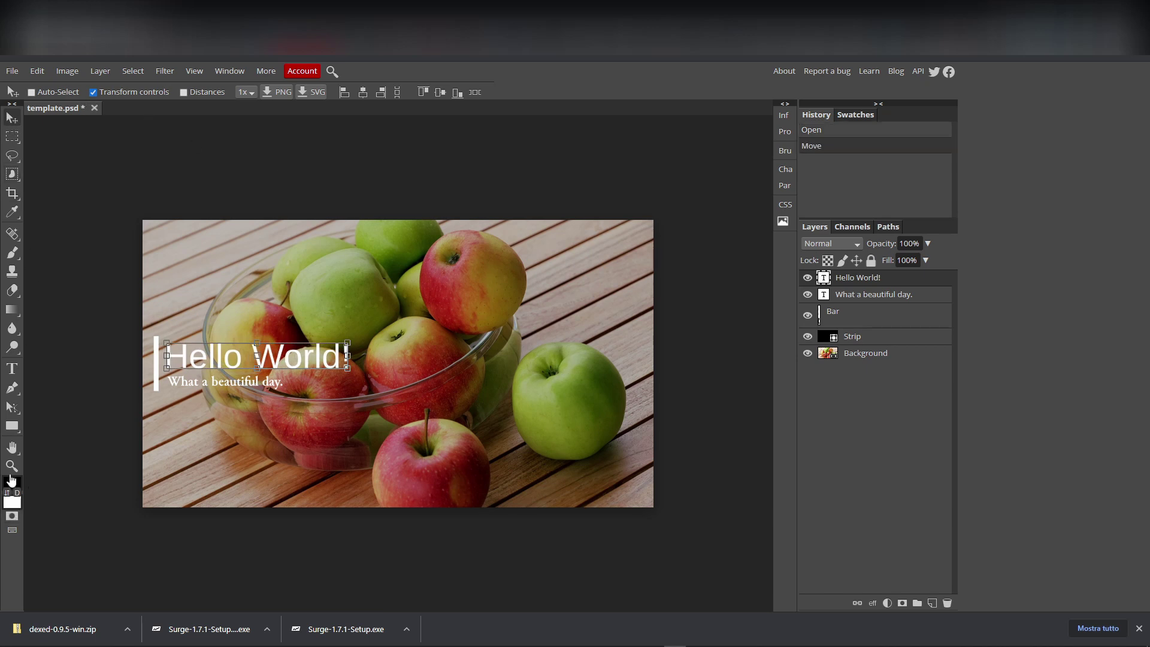
click(168, 72)
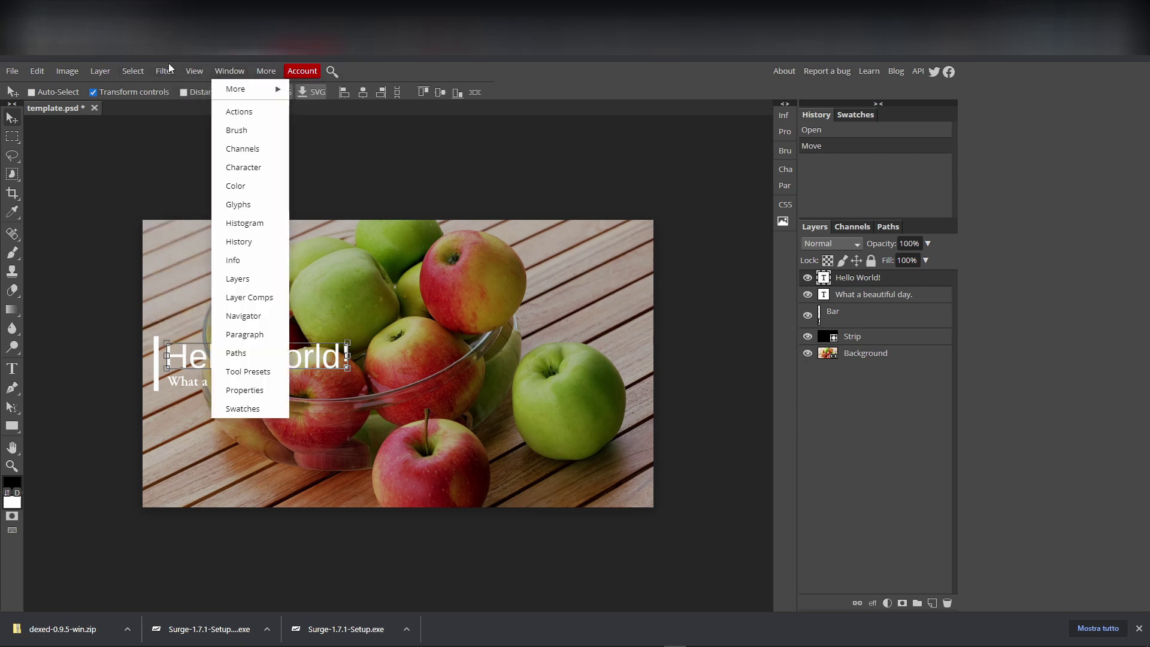
mouse_move(164, 71)
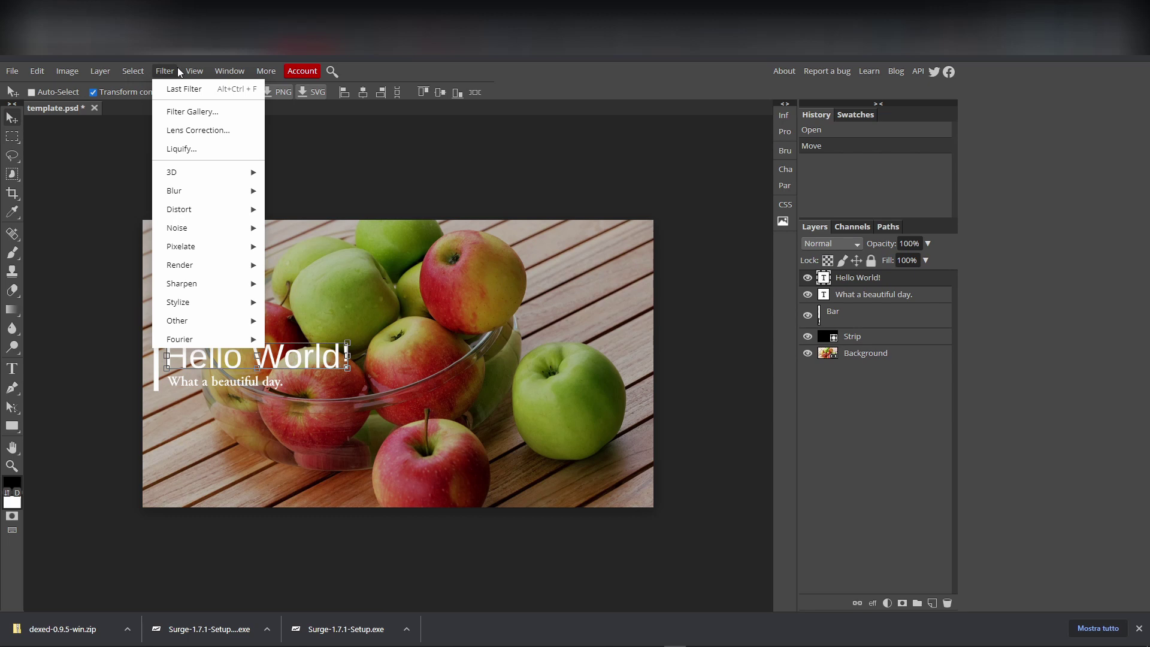
- Lasso the green apple on the right and paste it onto a new Layer 1
click(383, 188)
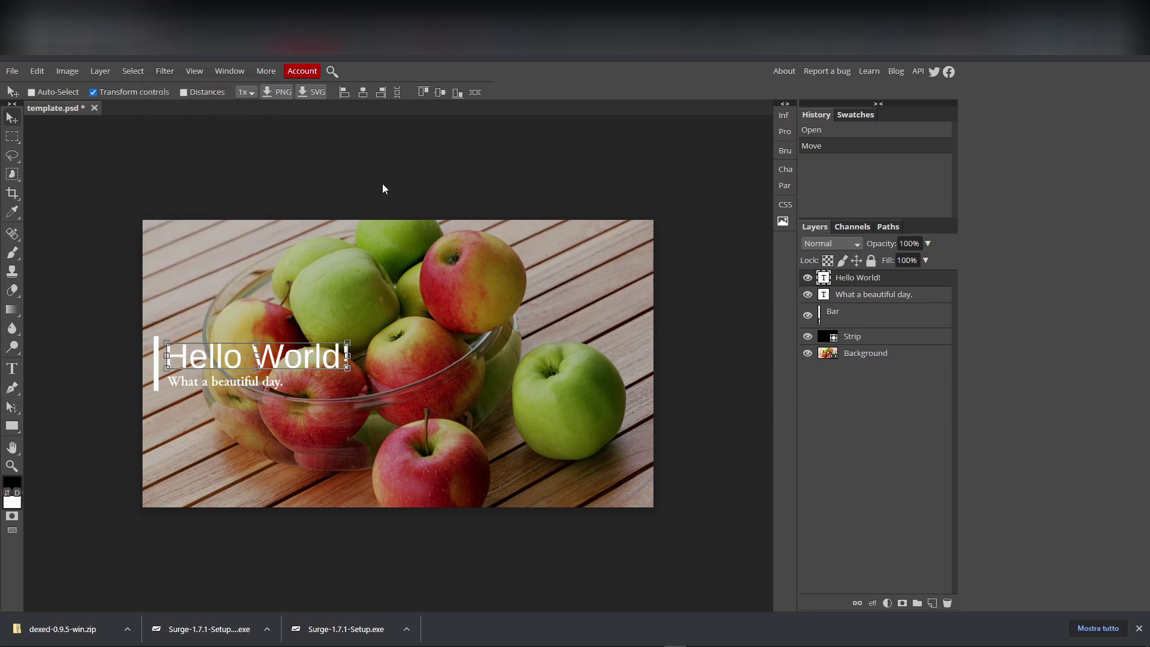
right_click(12, 136)
right_click(17, 158)
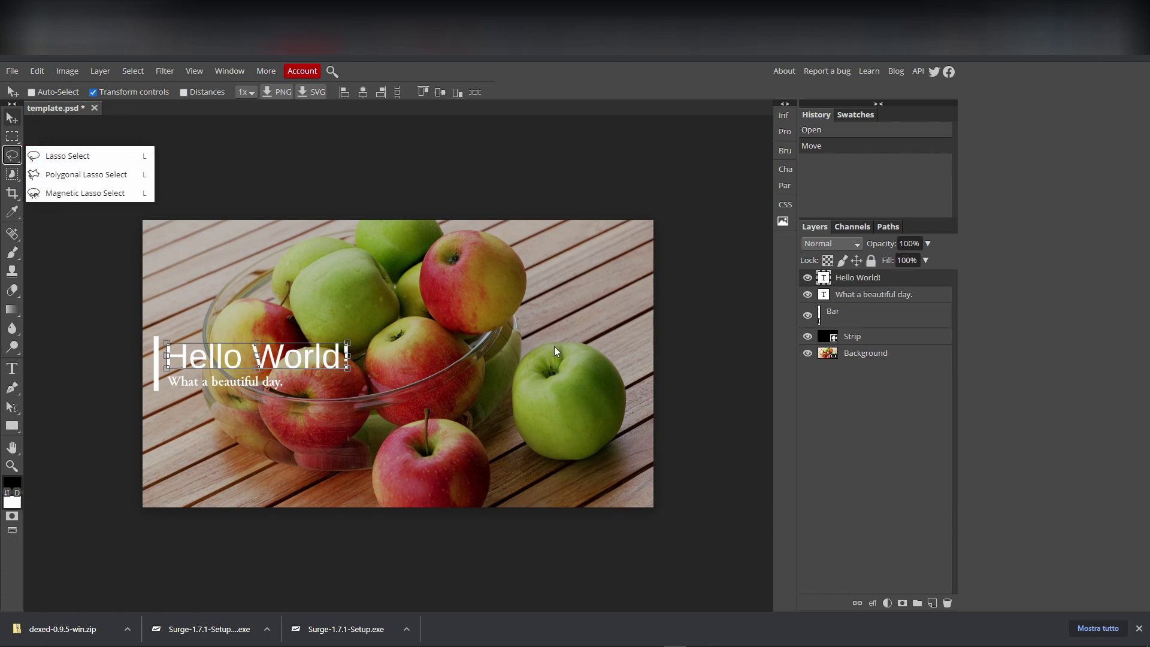
click(527, 350)
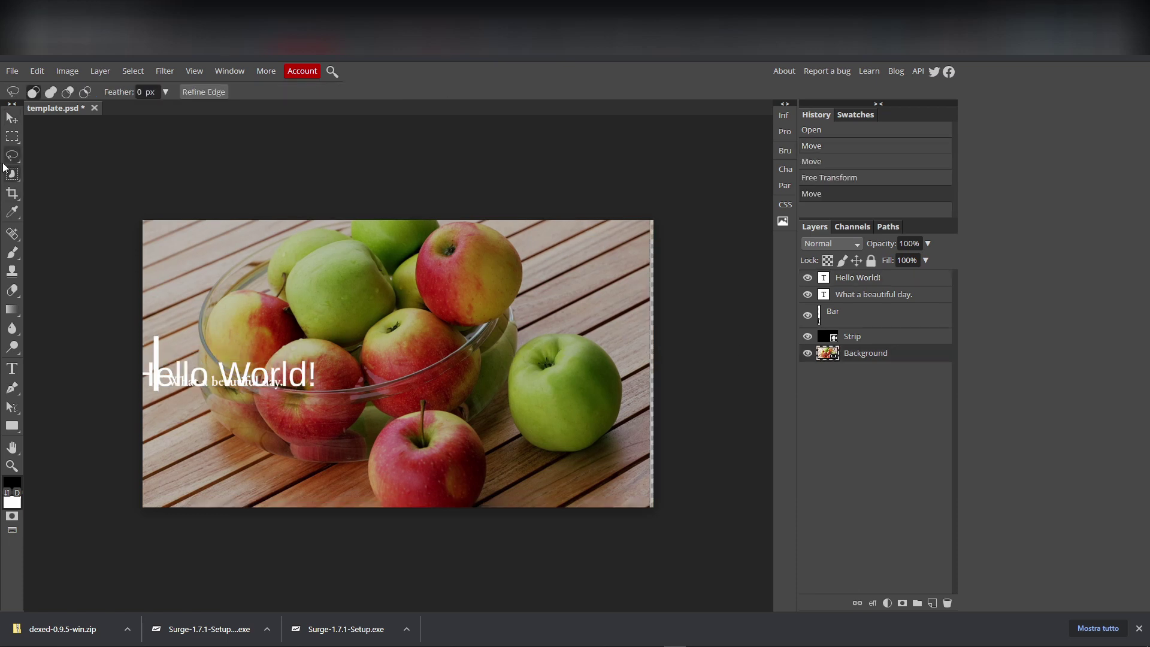
mouse_move(530, 348)
mouse_down()
mouse_move(574, 454)
mouse_move(516, 352)
mouse_up()
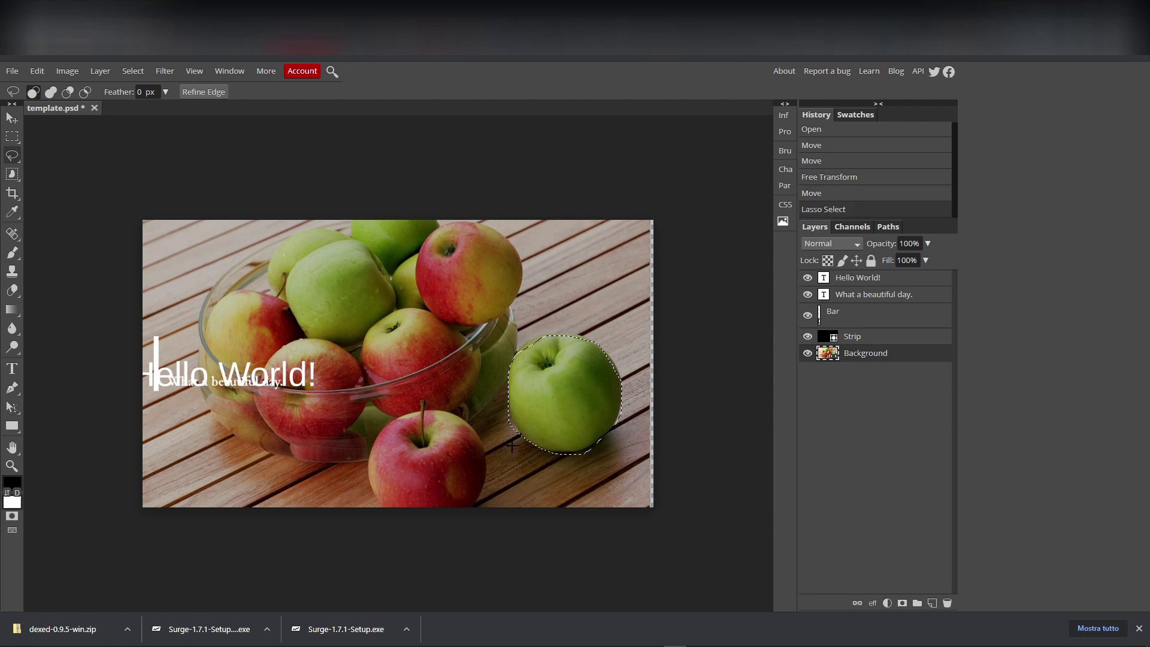
key(ctrl+c)
key(ctrl+v)
- Hide the Background to check the apple cut-out, then hide Layer 1 and show the photo again
click(808, 372)
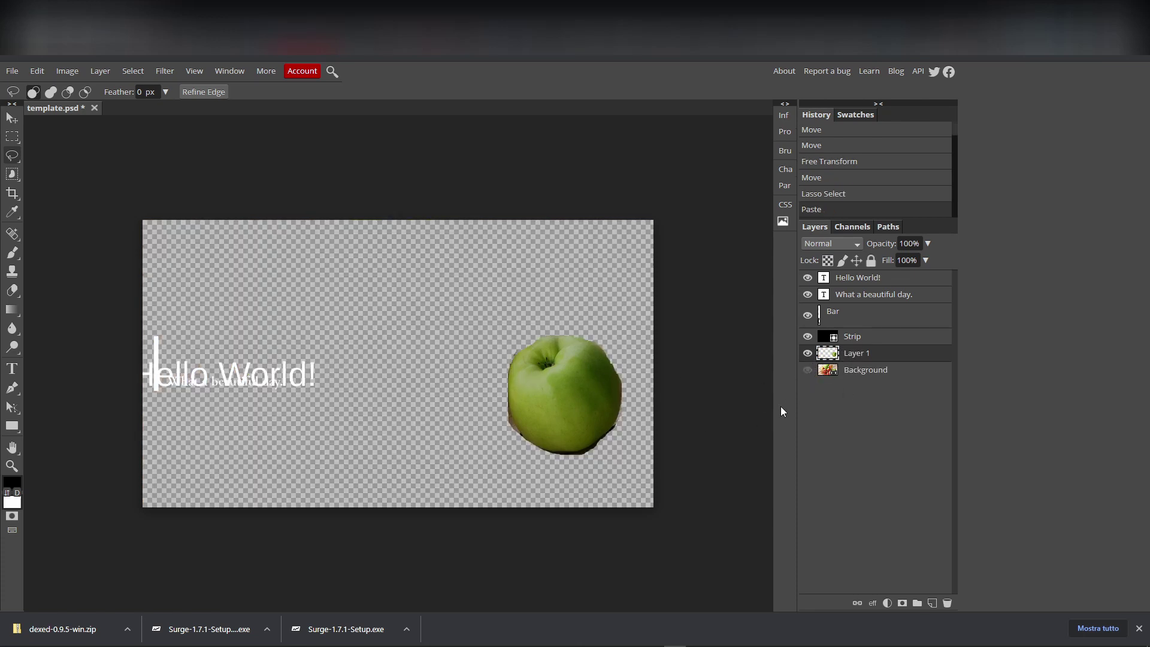
click(846, 375)
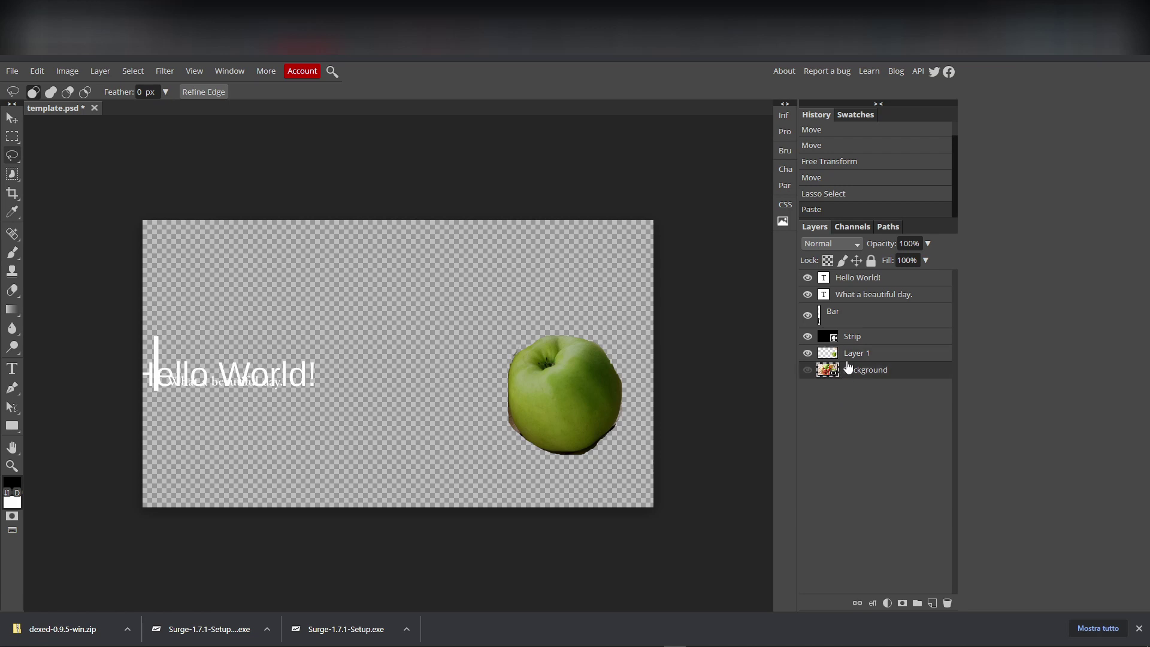
click(808, 353)
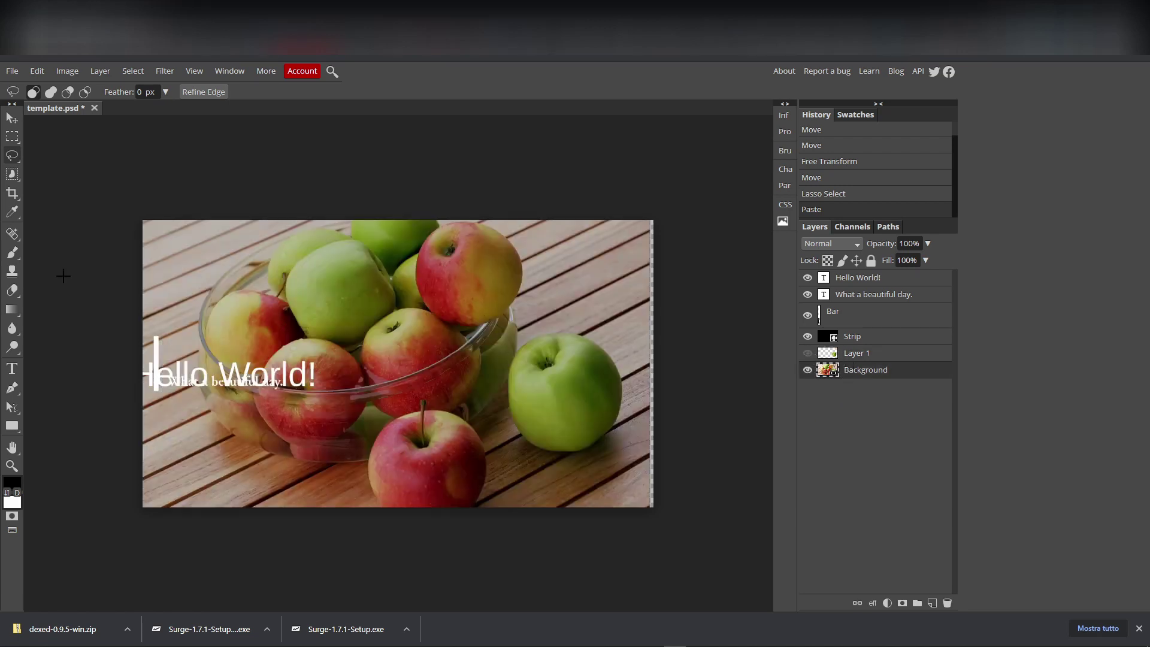
click(13, 161)
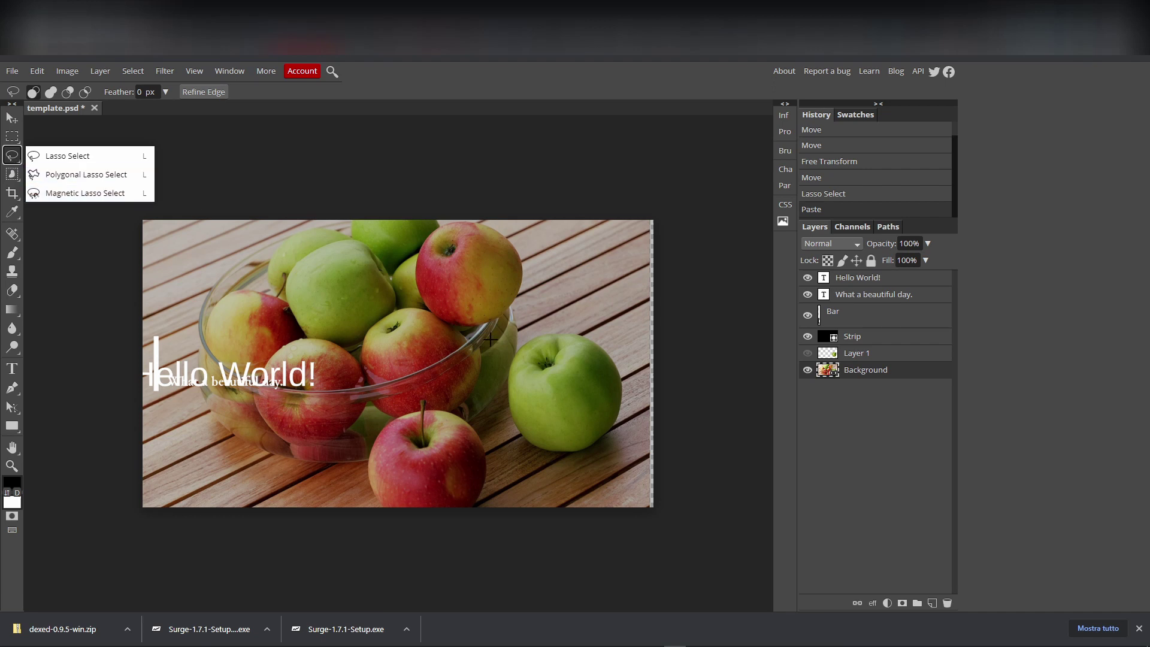
- Outline the green apple with the Magnetic Lasso and paste it onto Layer 2
click(532, 338)
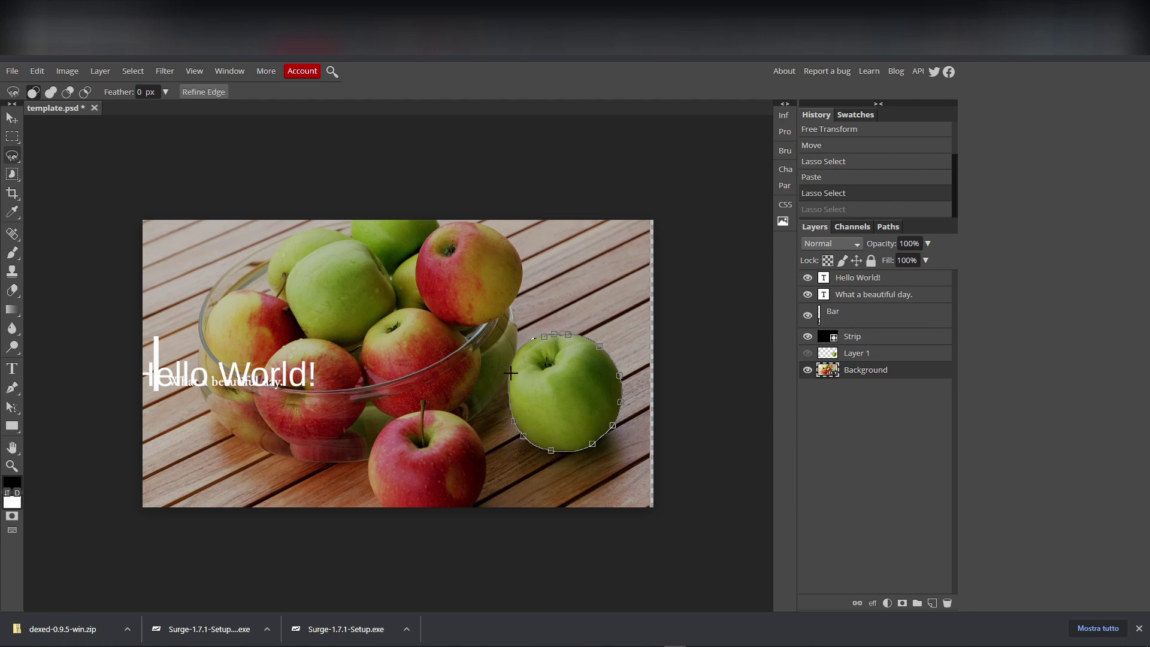
click(543, 334)
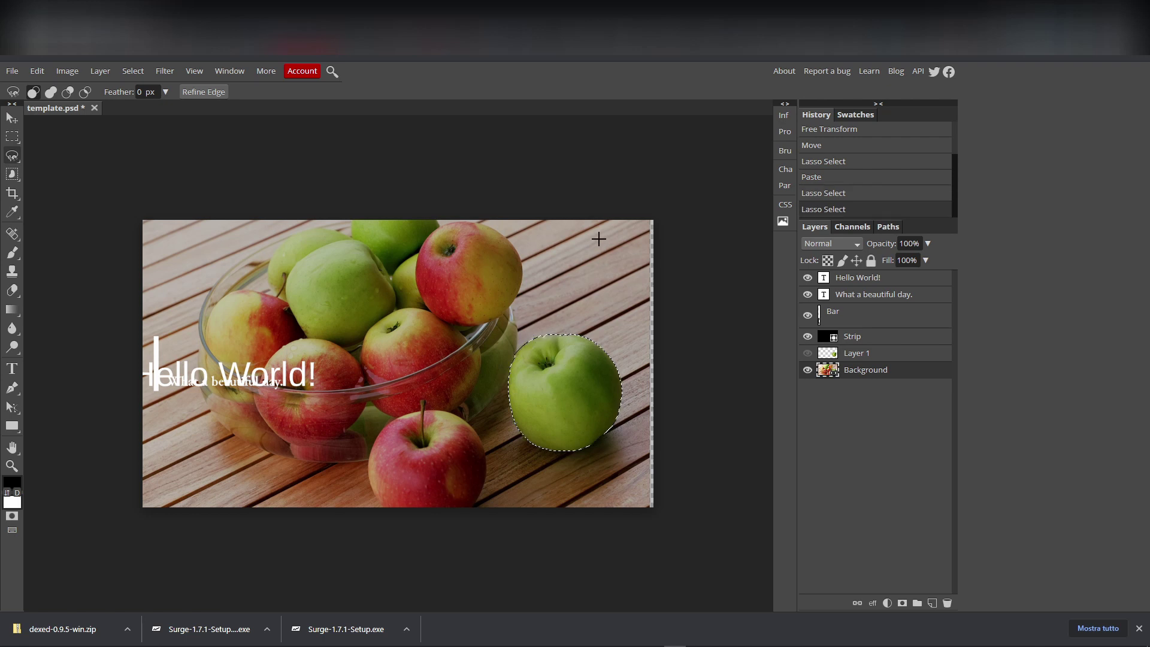
key(ctrl+c)
key(ctrl+v)
- Delete the earlier Layer 1 apple copy
click(862, 353)
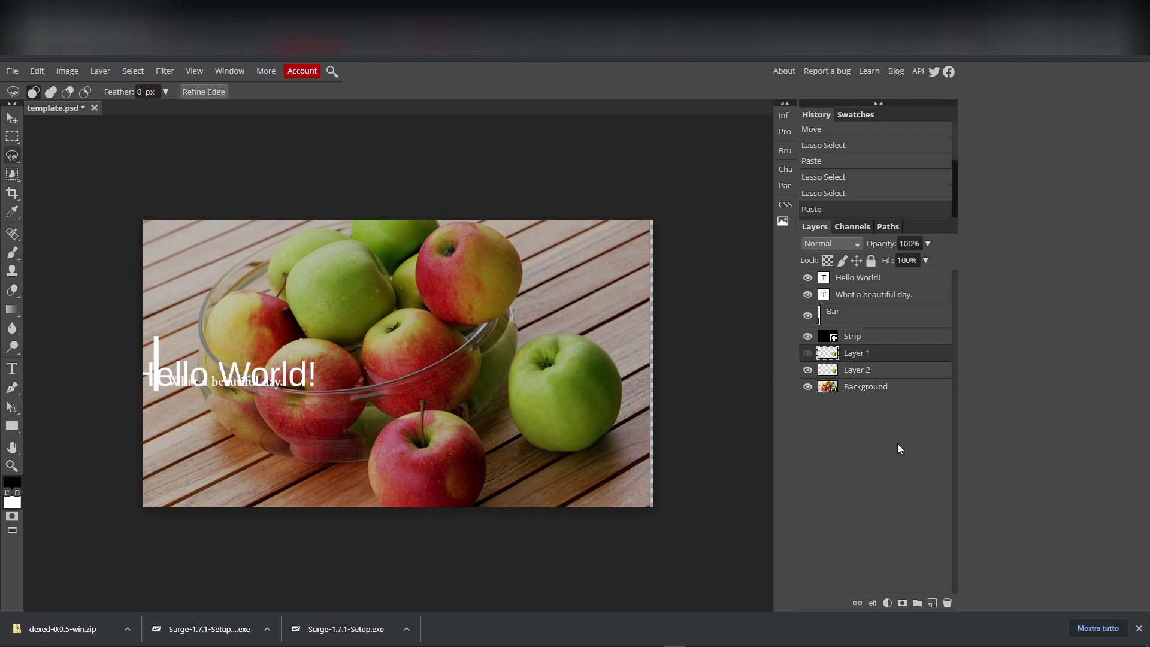
click(947, 603)
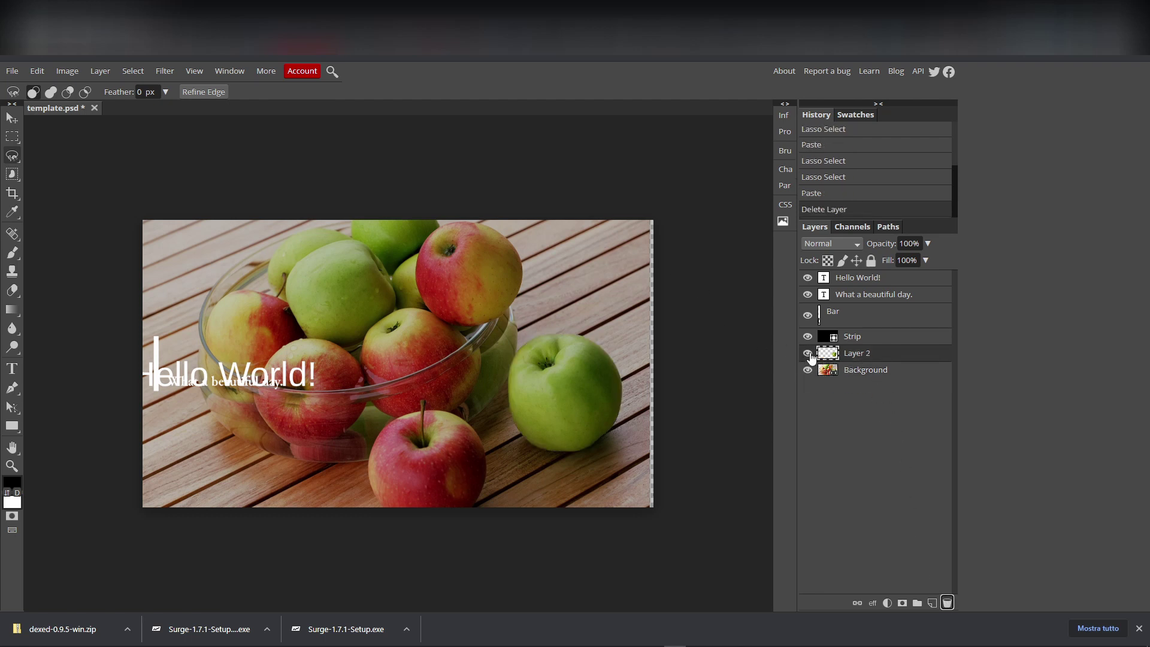
click(12, 118)
- Move the apple copy up over the bowl and widen it slightly
mouse_move(371, 335)
mouse_down()
mouse_move(274, 290)
mouse_move(483, 376)
mouse_up()
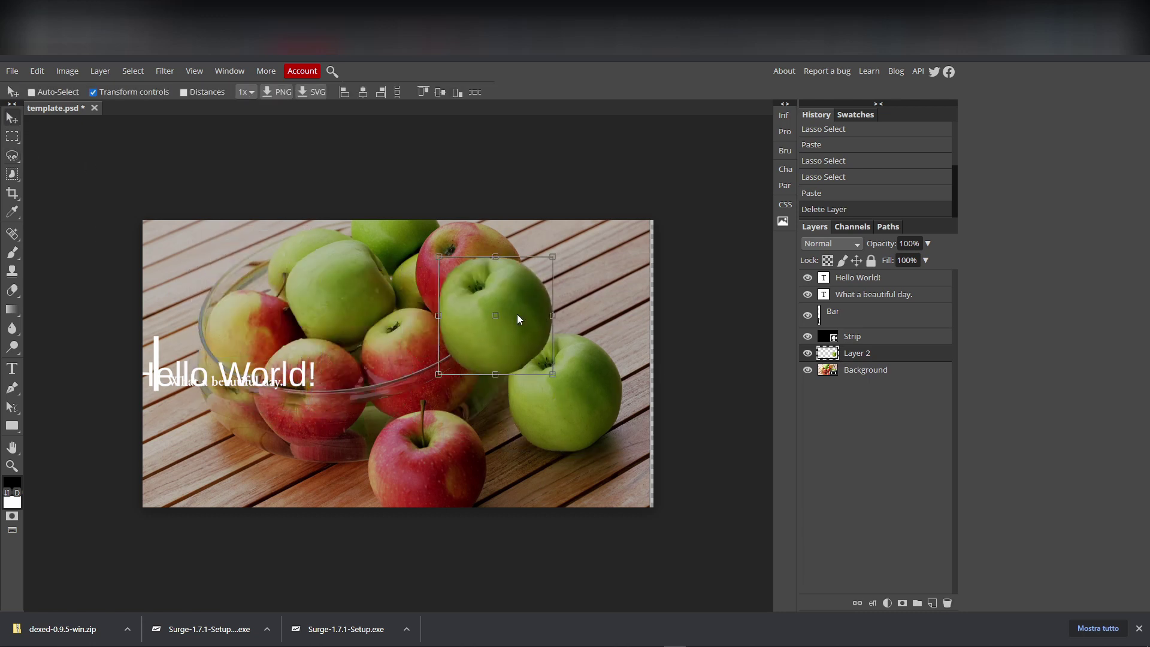
click(518, 320)
drag(520, 321, 530, 318)
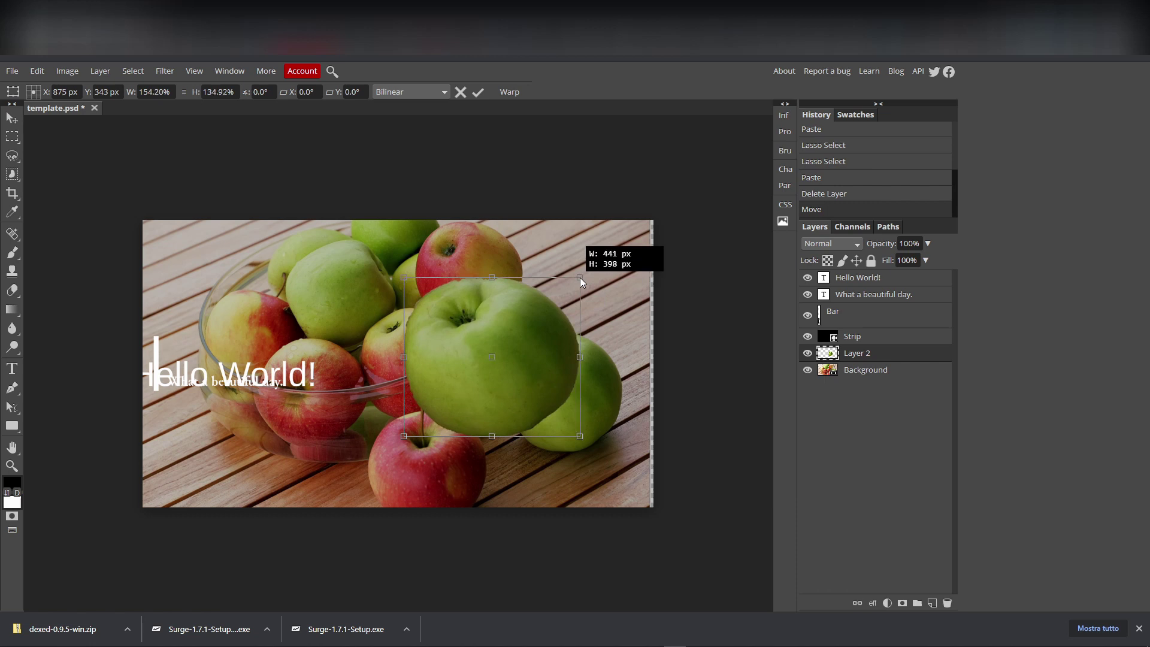
click(11, 157)
click(11, 160)
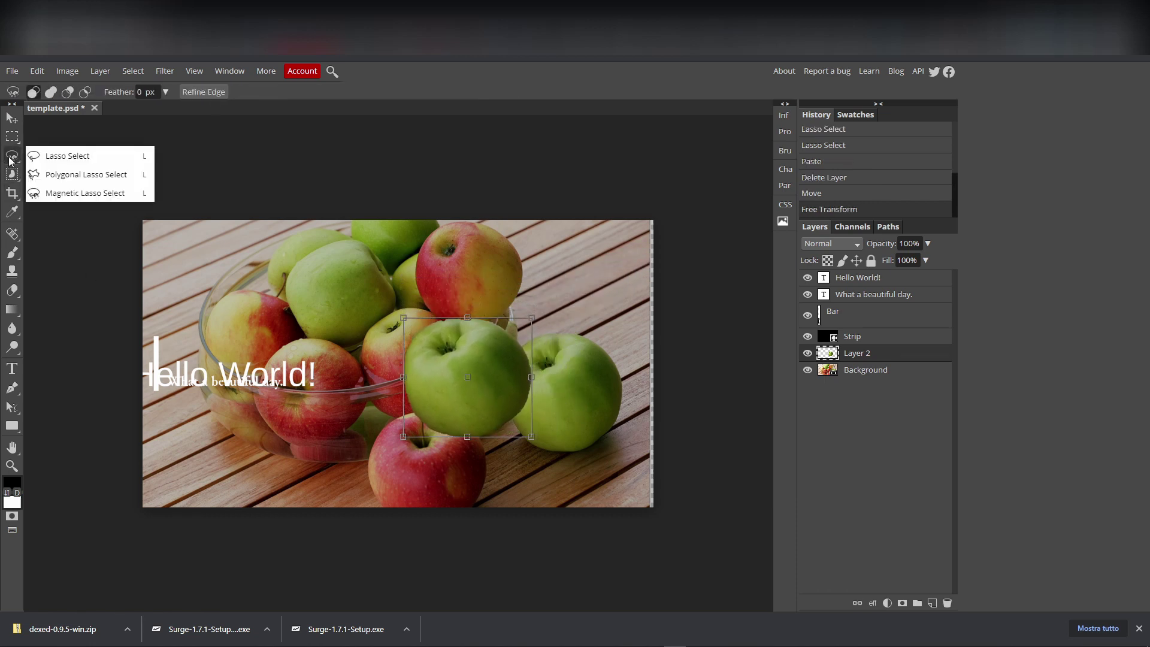
mouse_move(12, 173)
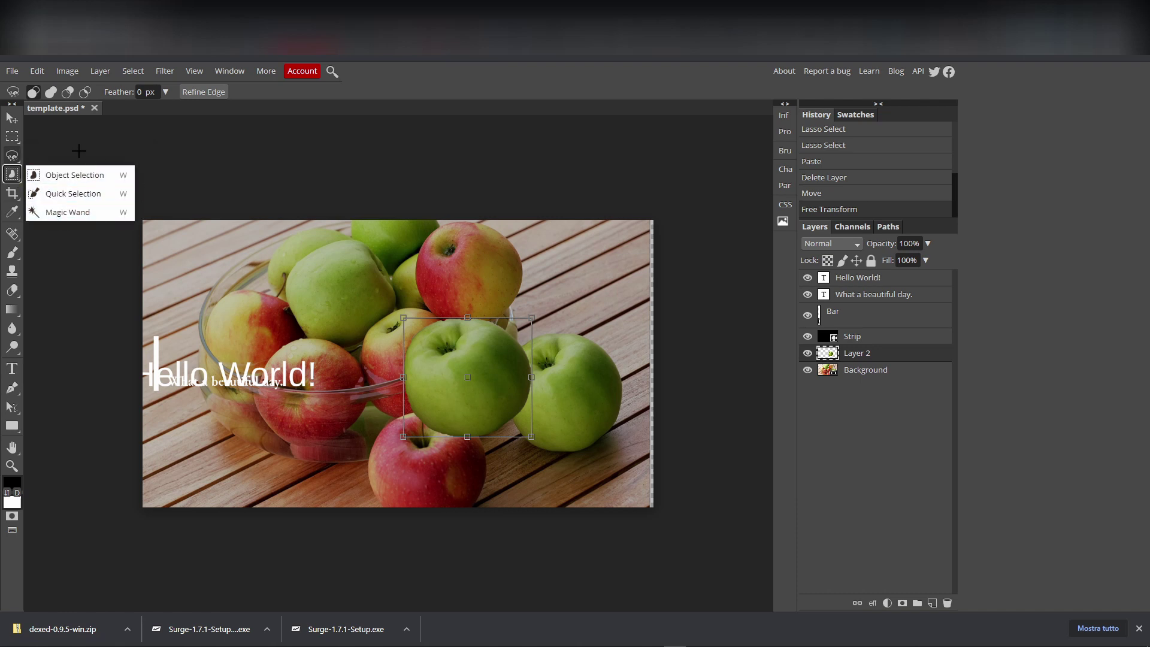
mouse_move(10, 159)
mouse_down()
mouse_move(16, 367)
mouse_move(44, 519)
mouse_up()
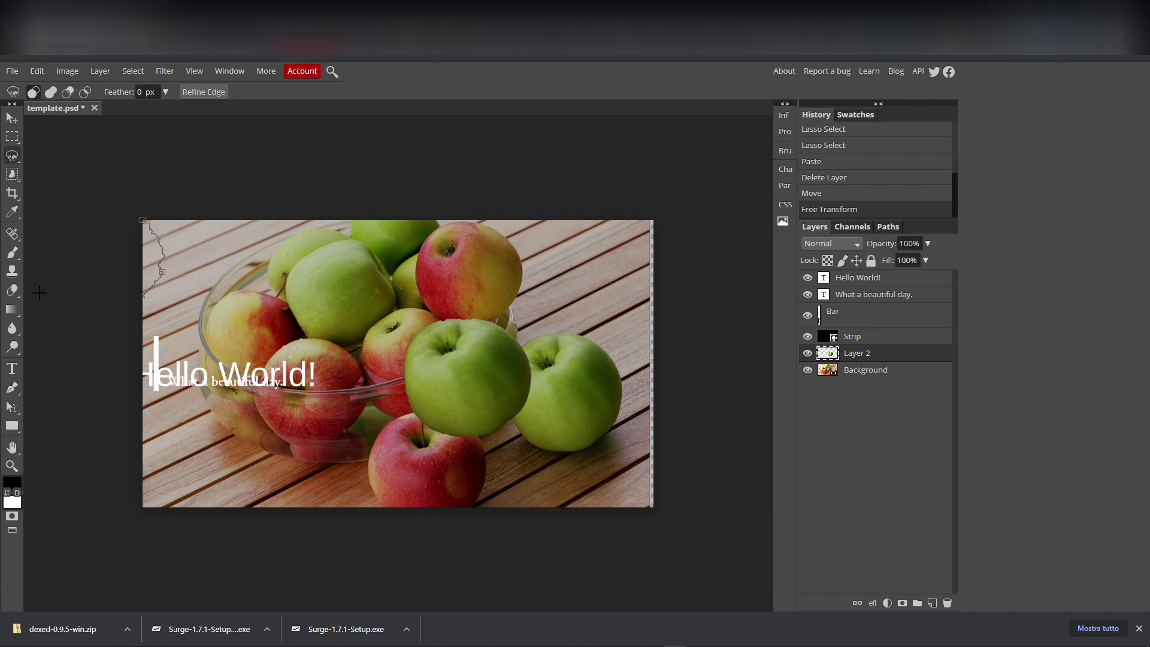
- Shrink the green apple to about half size at the upper right, then nudge the Background right
click(10, 119)
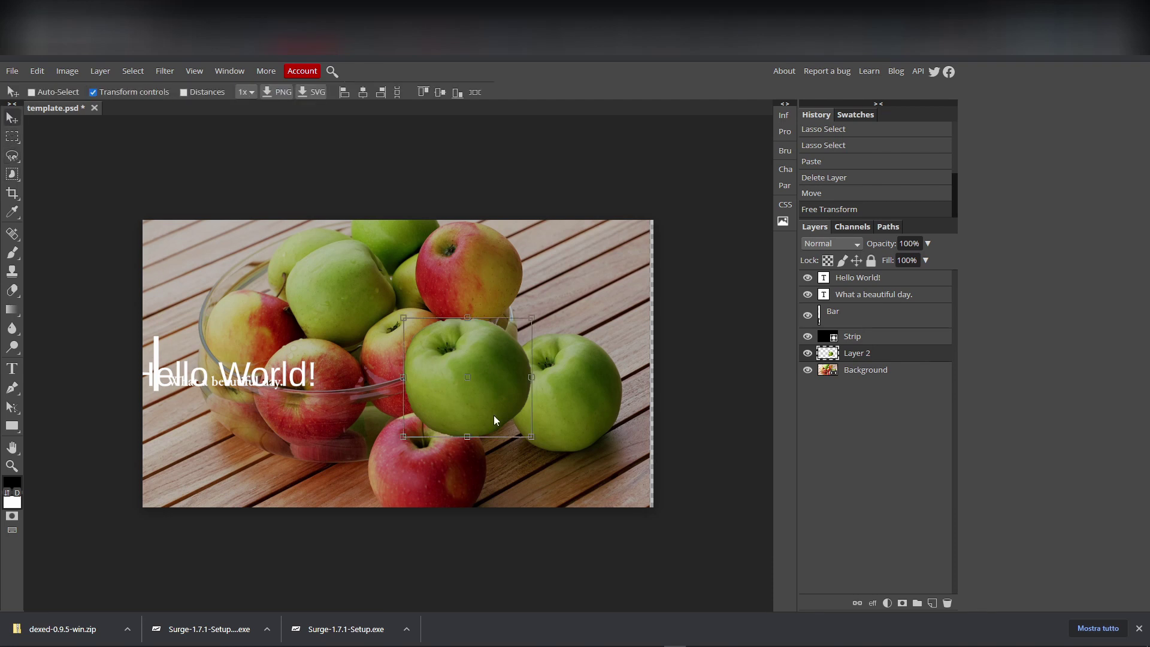
drag(494, 419, 502, 388)
mouse_move(537, 288)
mouse_down()
mouse_move(476, 341)
mouse_move(575, 284)
mouse_up()
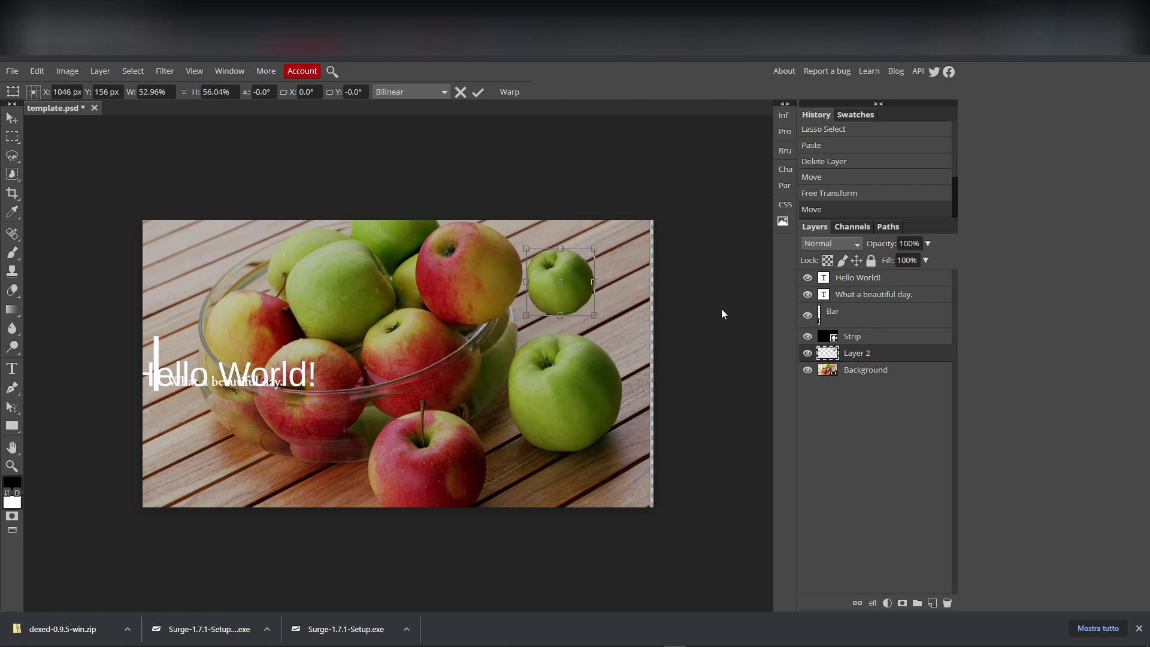
click(850, 370)
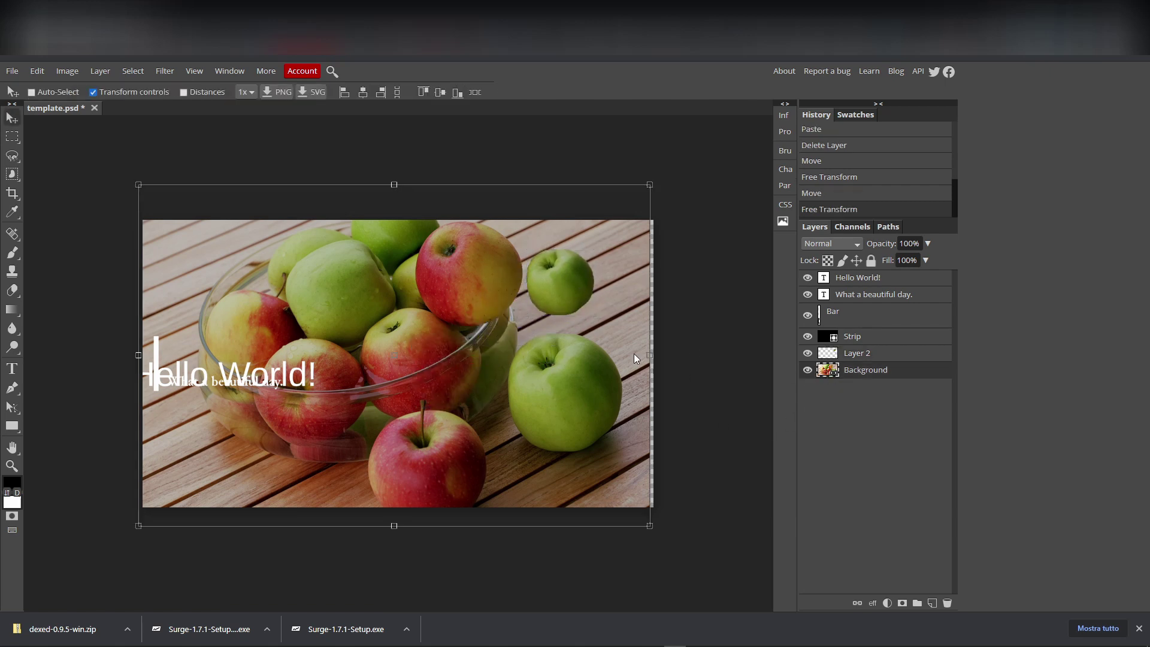
drag(634, 353, 639, 354)
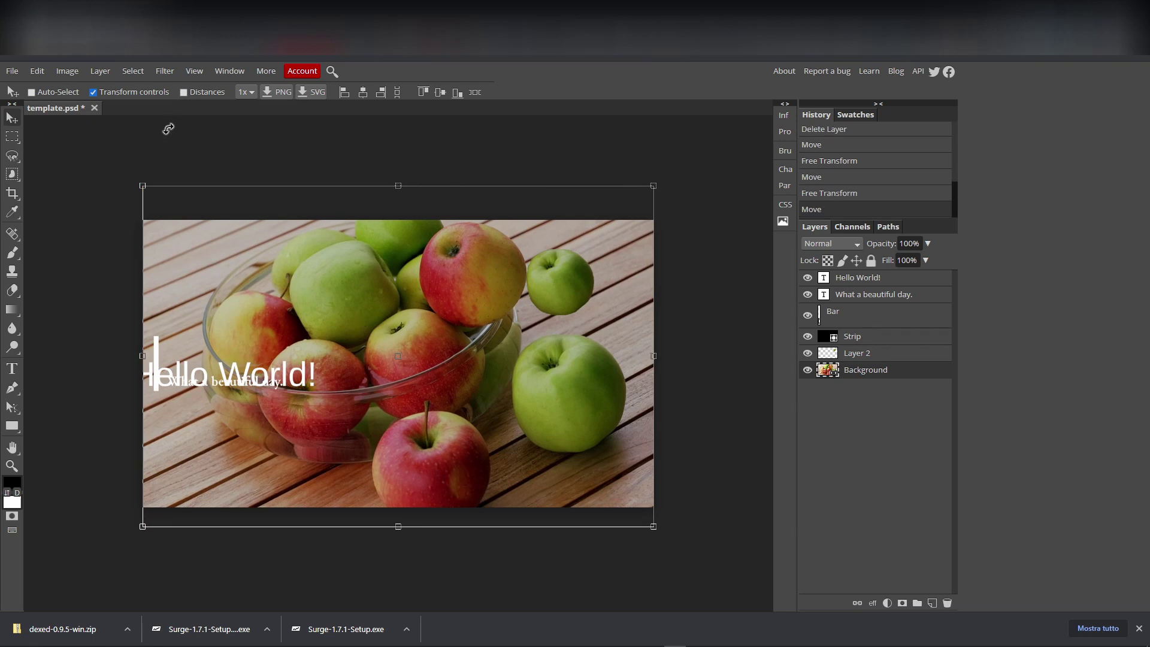
key(ctrl+alt+t)
- Open calendar.jpg from the Pictures folder via File > Open
click(13, 72)
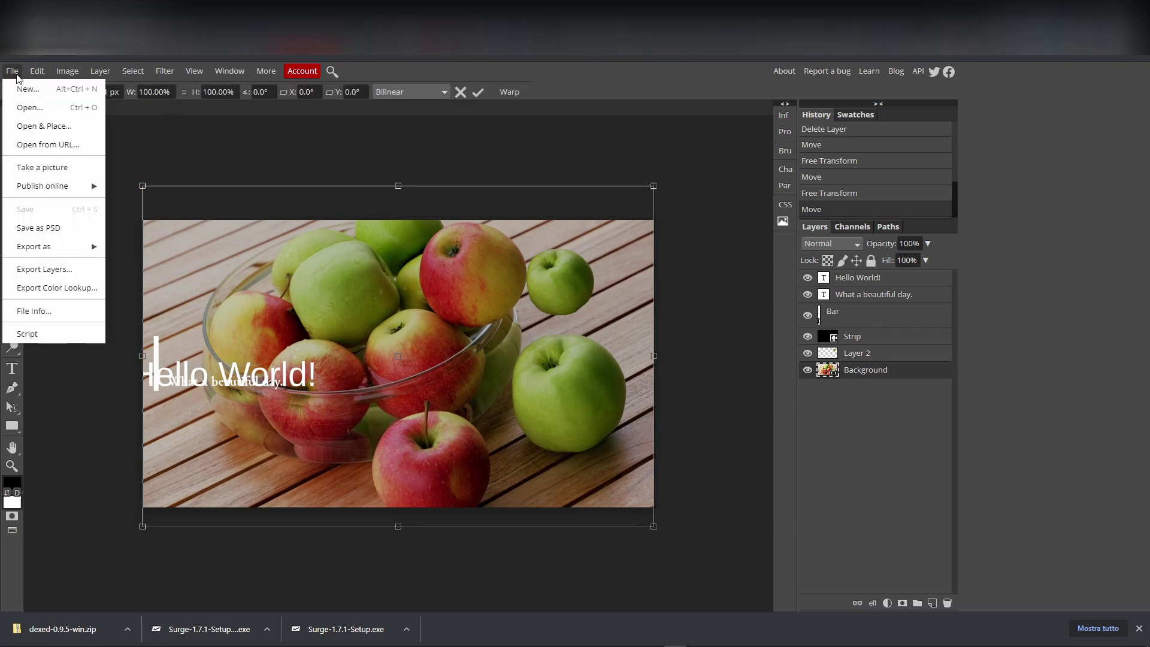
click(32, 116)
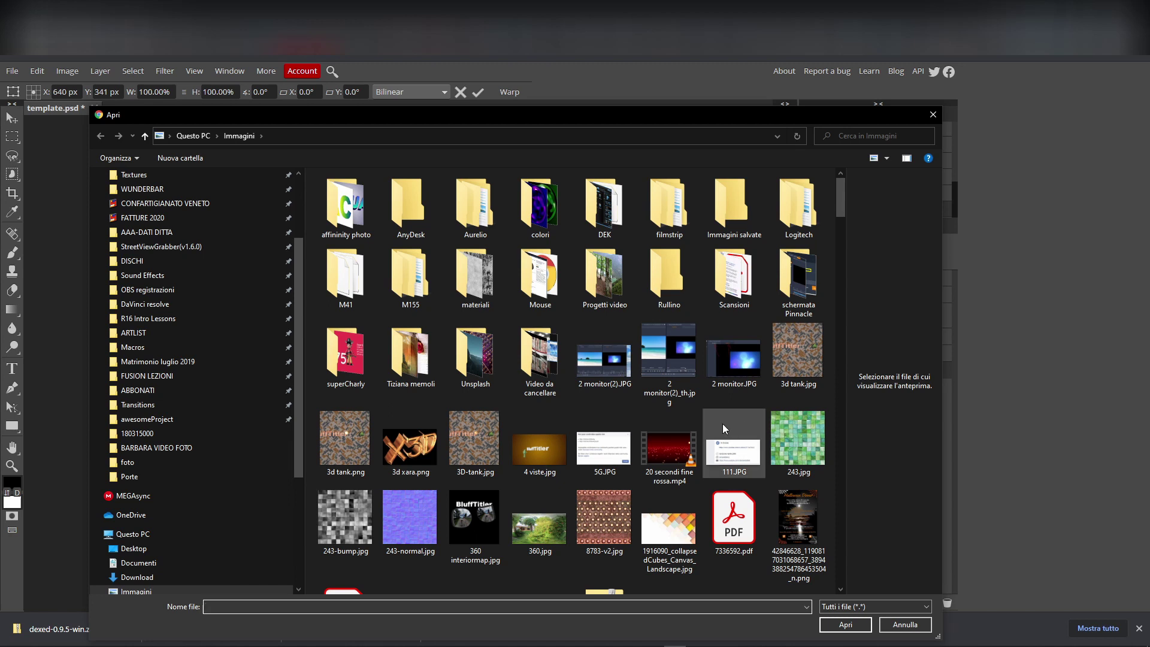
scroll(470, 437, down, 3)
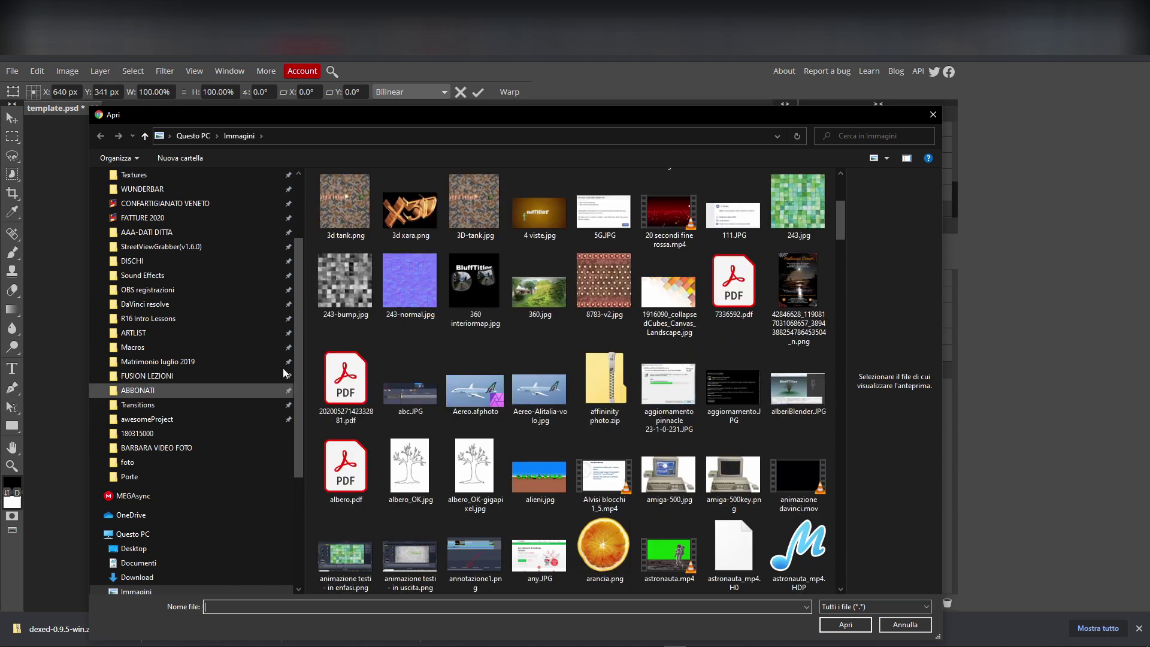
scroll(413, 384, down, 3)
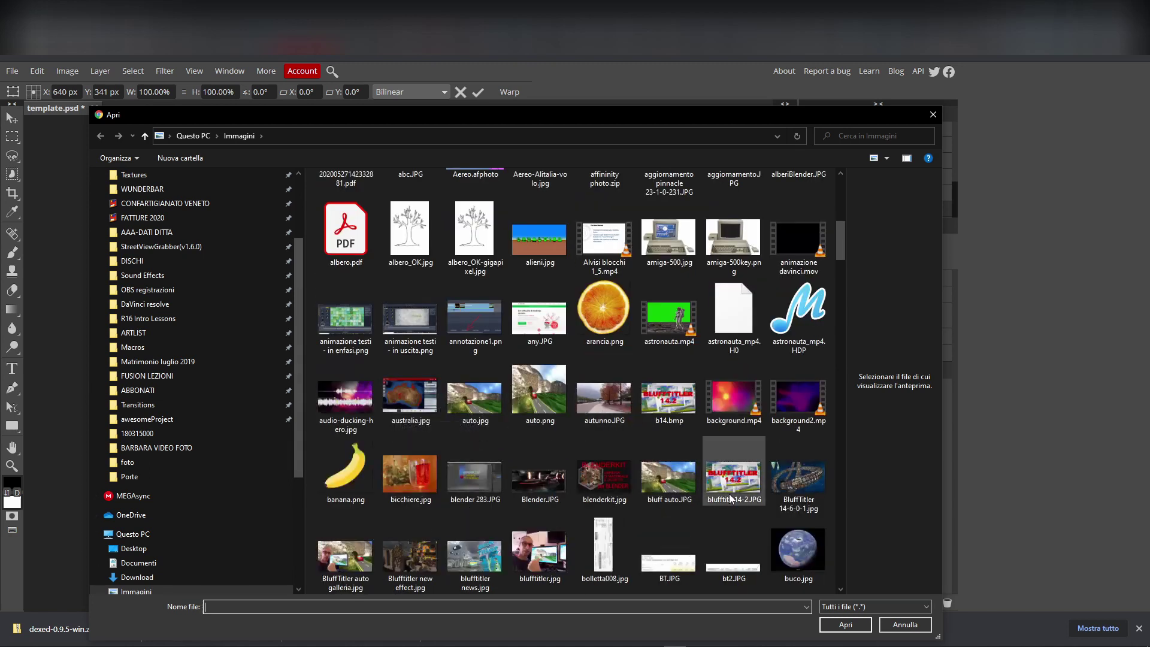
scroll(730, 498, down, 3)
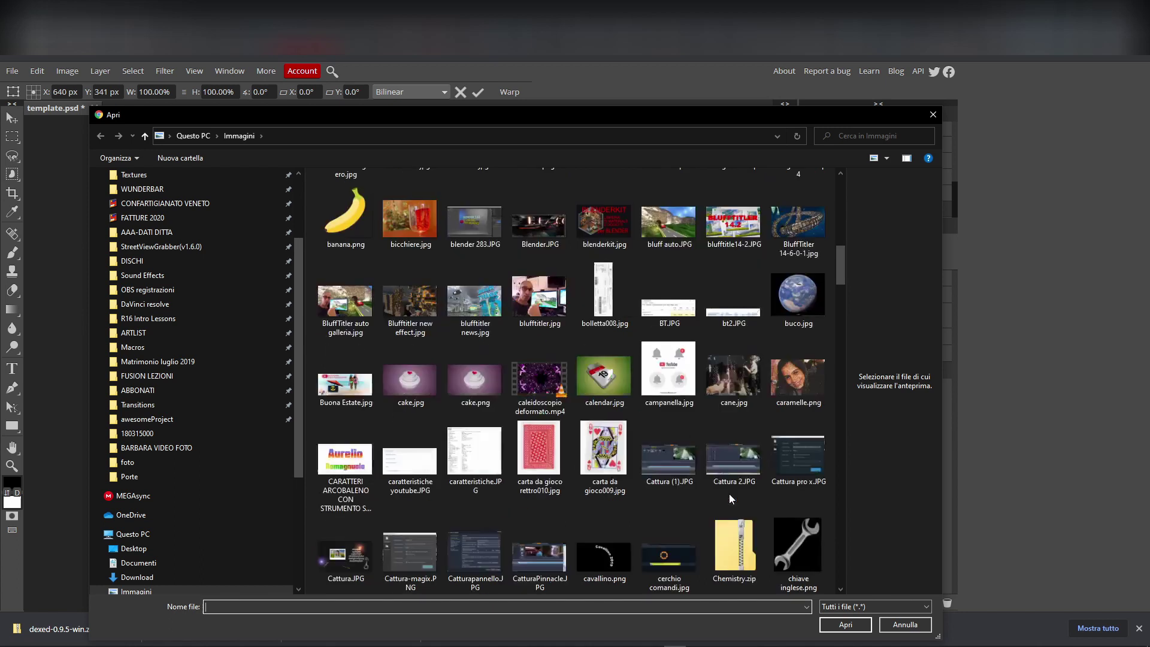
click(604, 375)
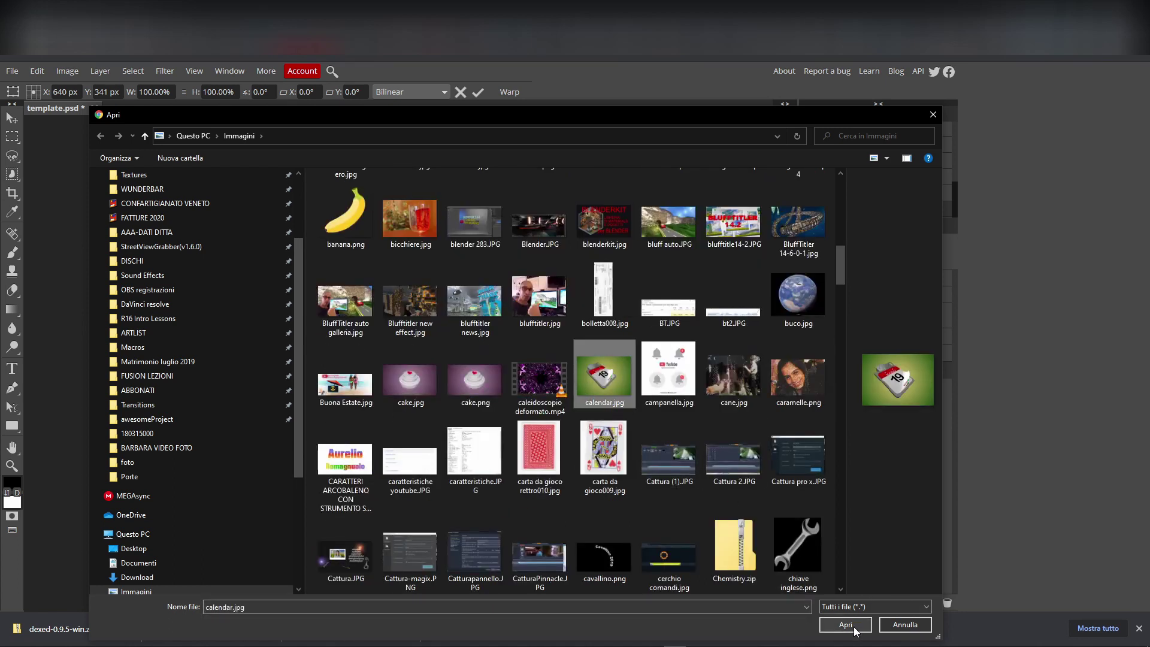
click(855, 628)
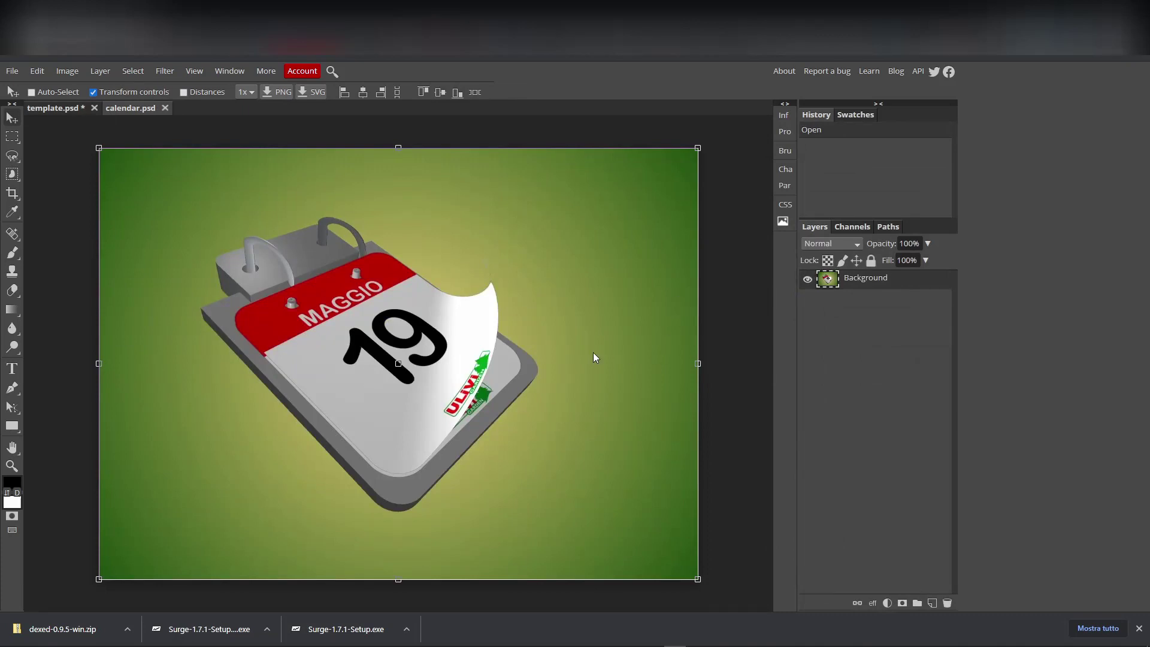
- Flip between the template and calendar tabs, ending on calendar.psd
click(47, 109)
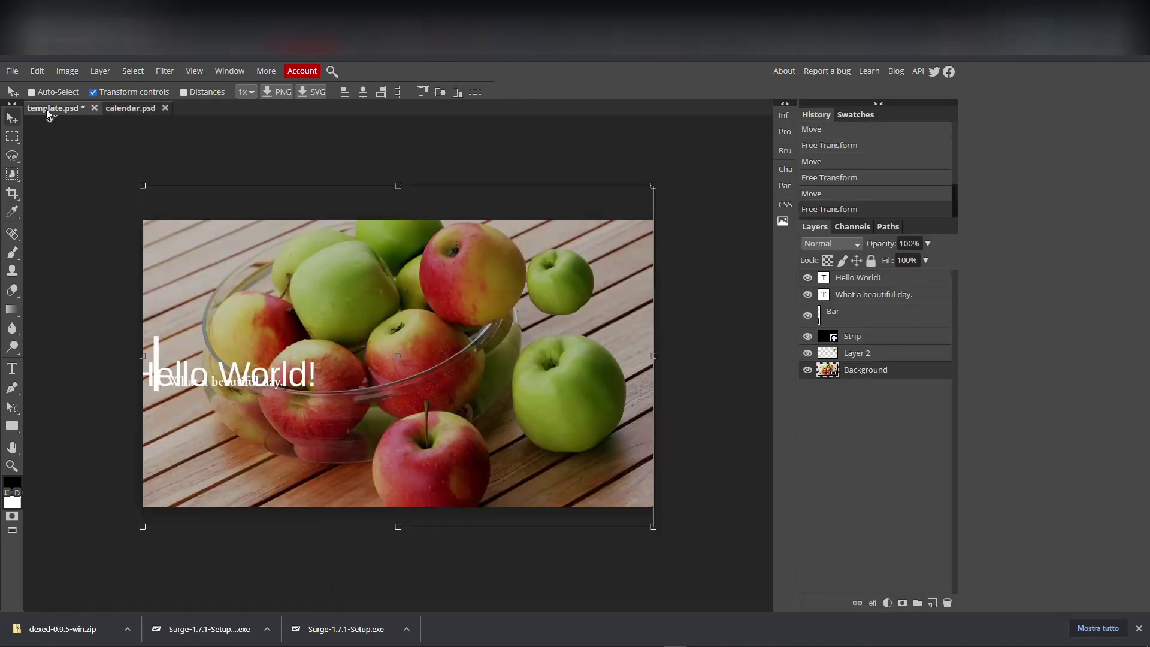
click(126, 108)
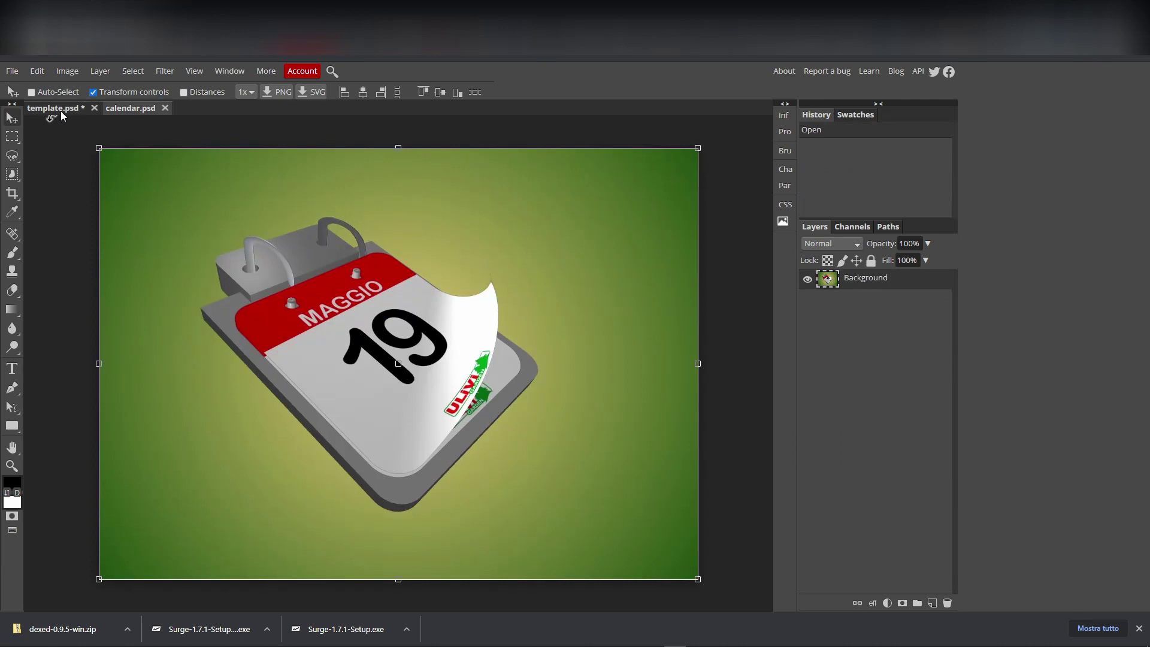
click(61, 114)
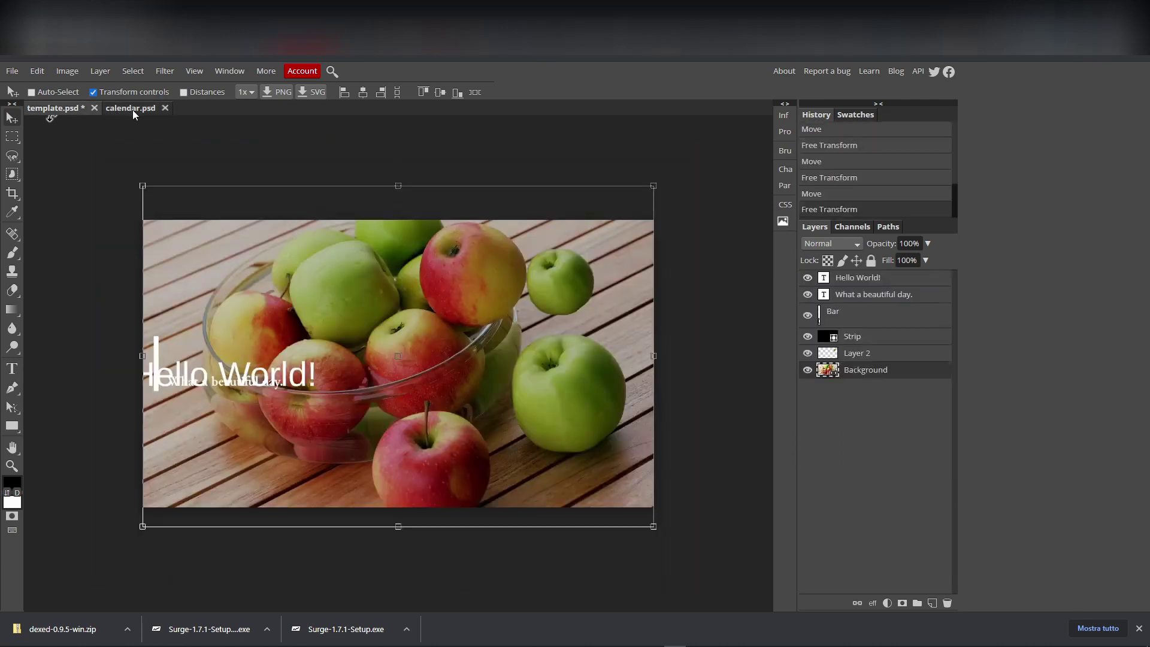
click(133, 109)
key(ctrl+alt+t)
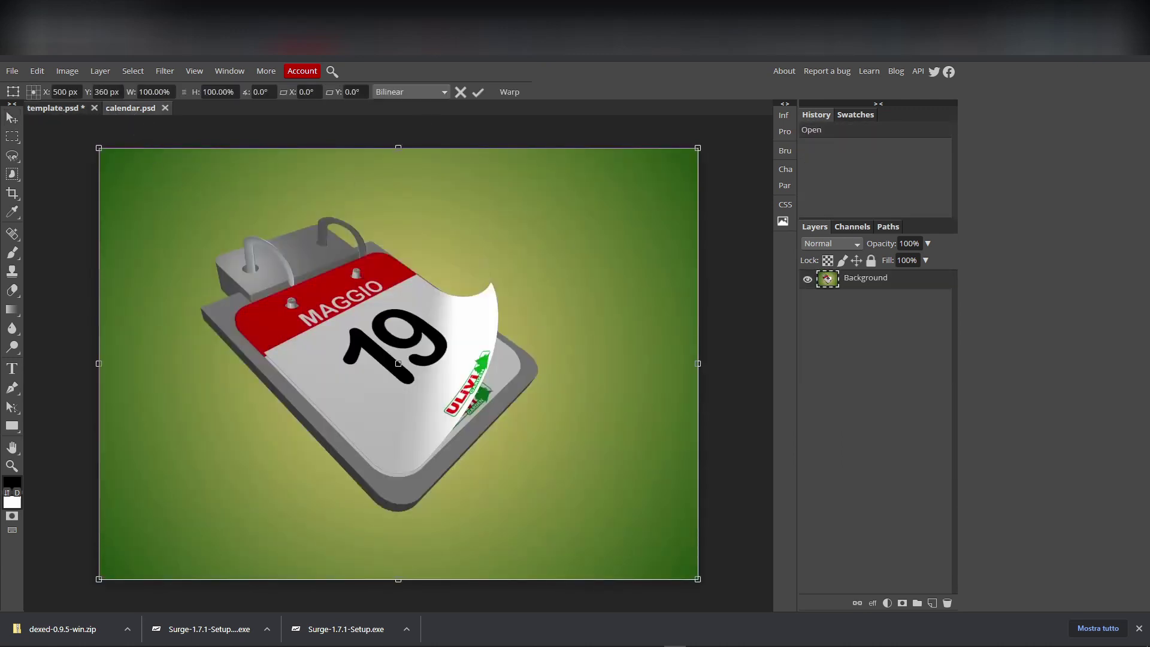
- Trace the desk calendar with the Polygonal Lasso and copy it to a new layer with Ctrl+J
right_click(16, 155)
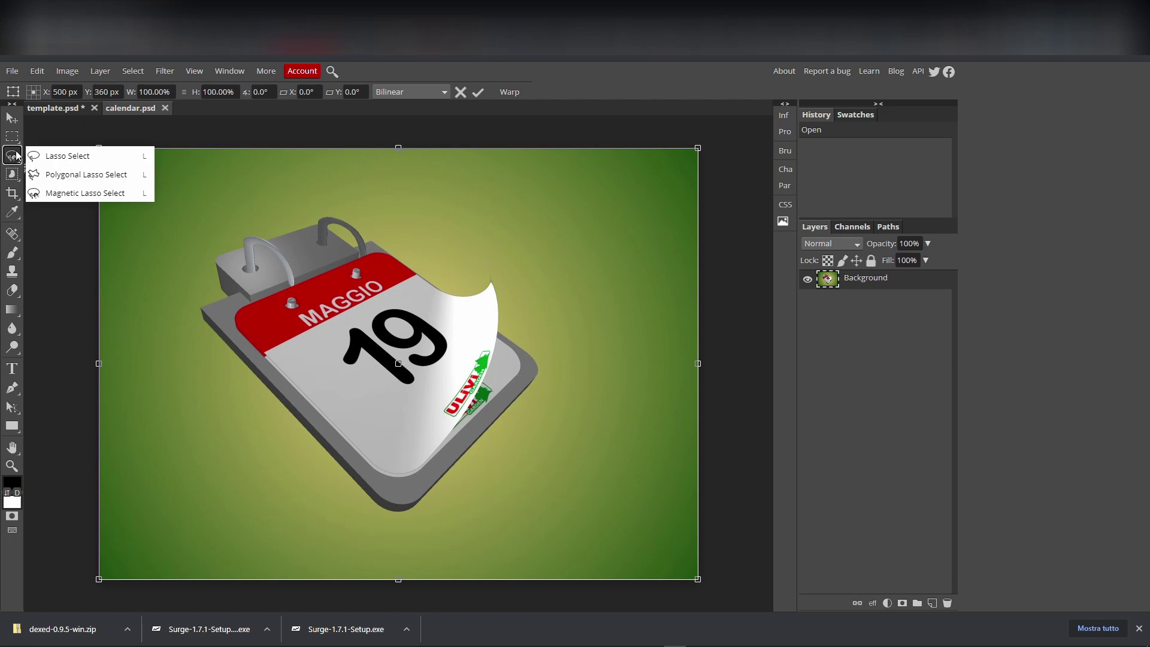
click(66, 176)
click(201, 321)
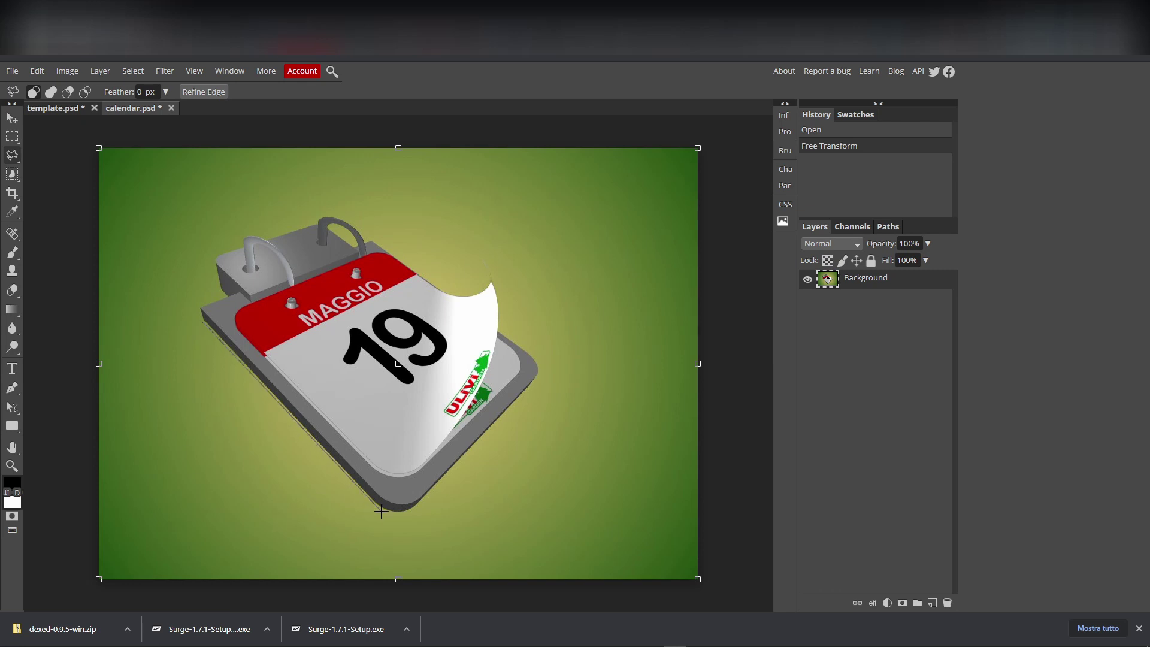
click(401, 513)
key(shift)
mouse_move(482, 291)
mouse_down()
mouse_move(365, 238)
mouse_move(335, 210)
mouse_move(307, 209)
mouse_up()
click(191, 258)
click(189, 305)
click(204, 321)
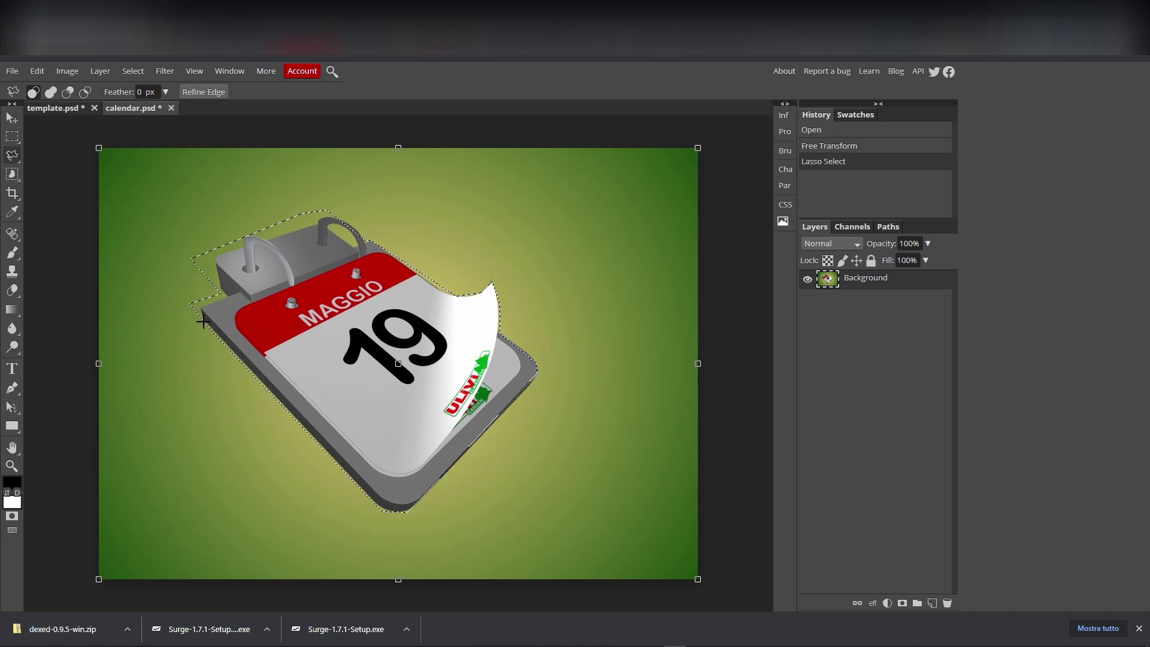
key(ctrl+j)
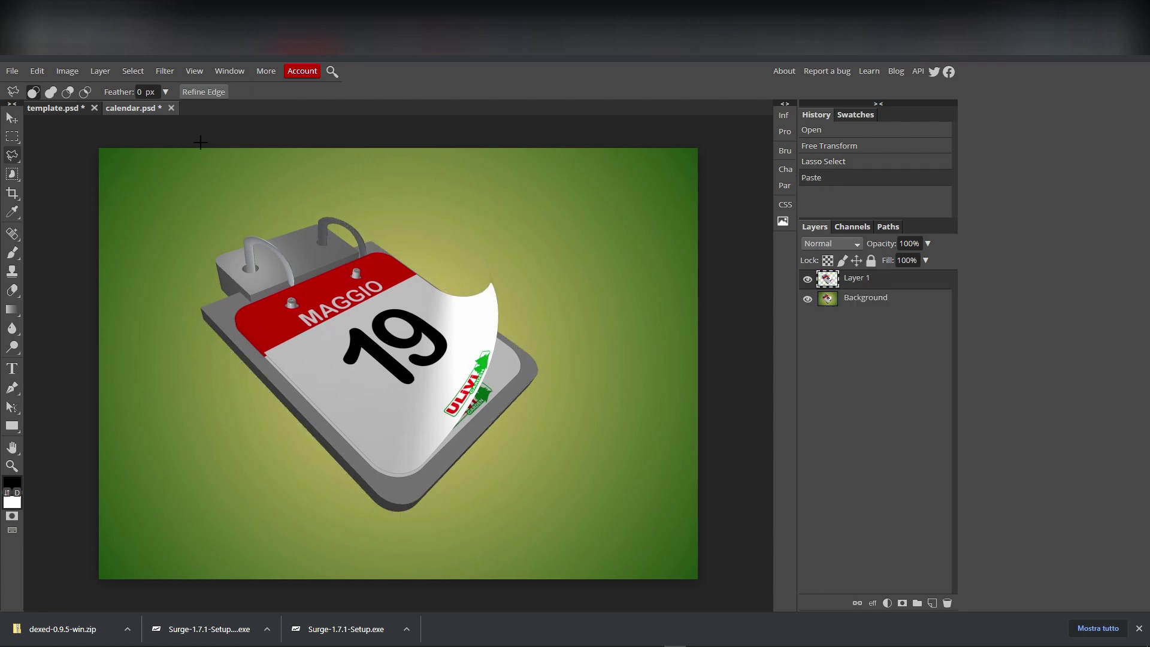
- Paste the calendar into template.psd, scale it down and place it over the apples
click(60, 108)
key(ctrl+v)
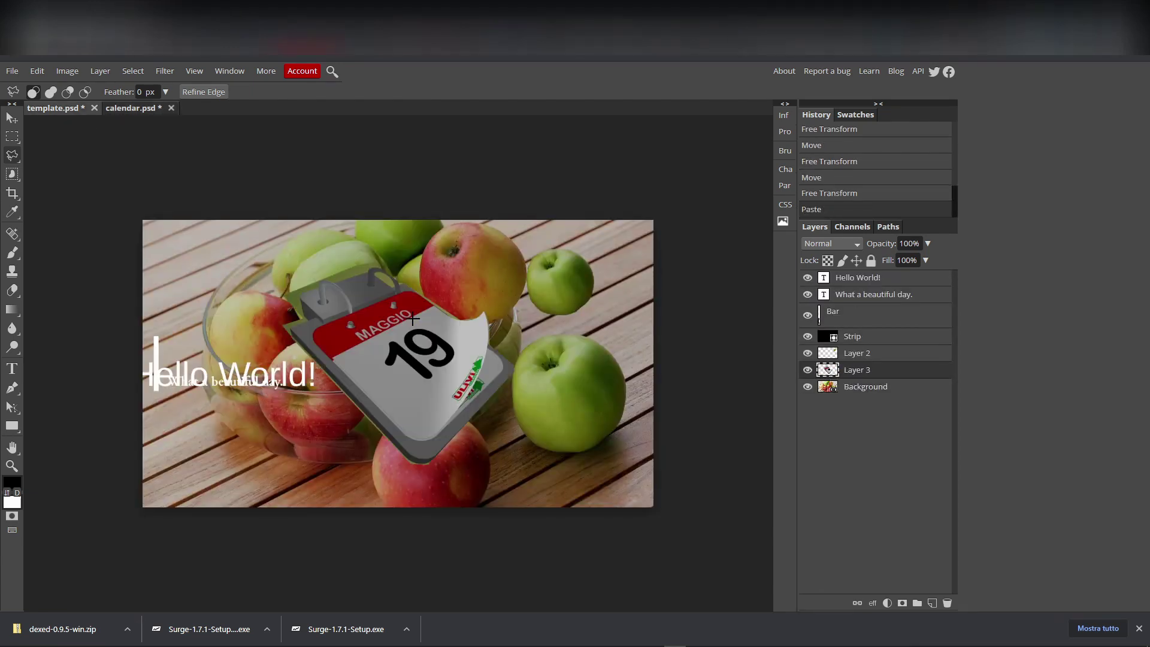
click(11, 117)
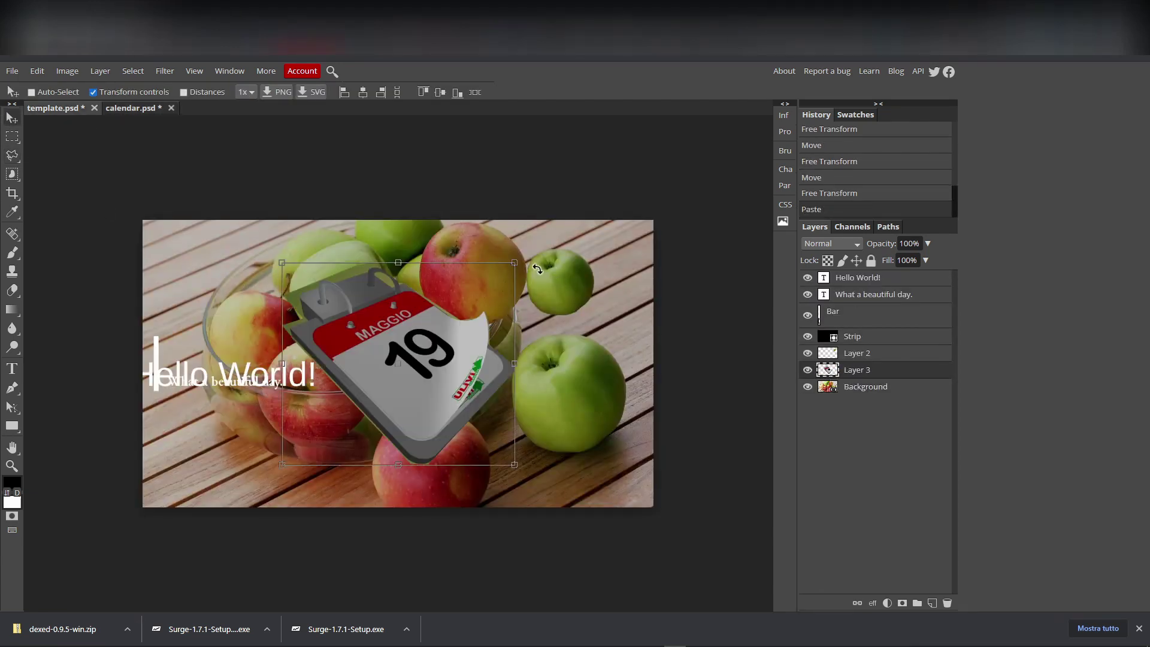
key(ctrl+t)
drag(517, 258, 436, 326)
mouse_move(386, 406)
mouse_down()
mouse_move(559, 346)
mouse_move(517, 368)
mouse_up()
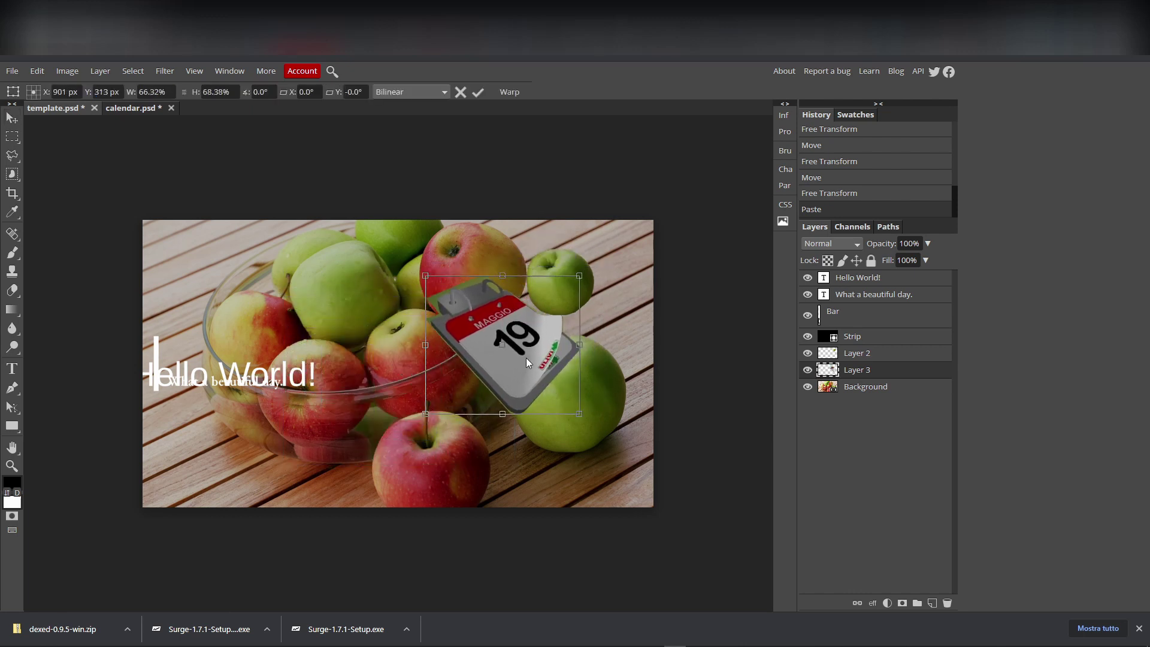
click(834, 393)
click(230, 70)
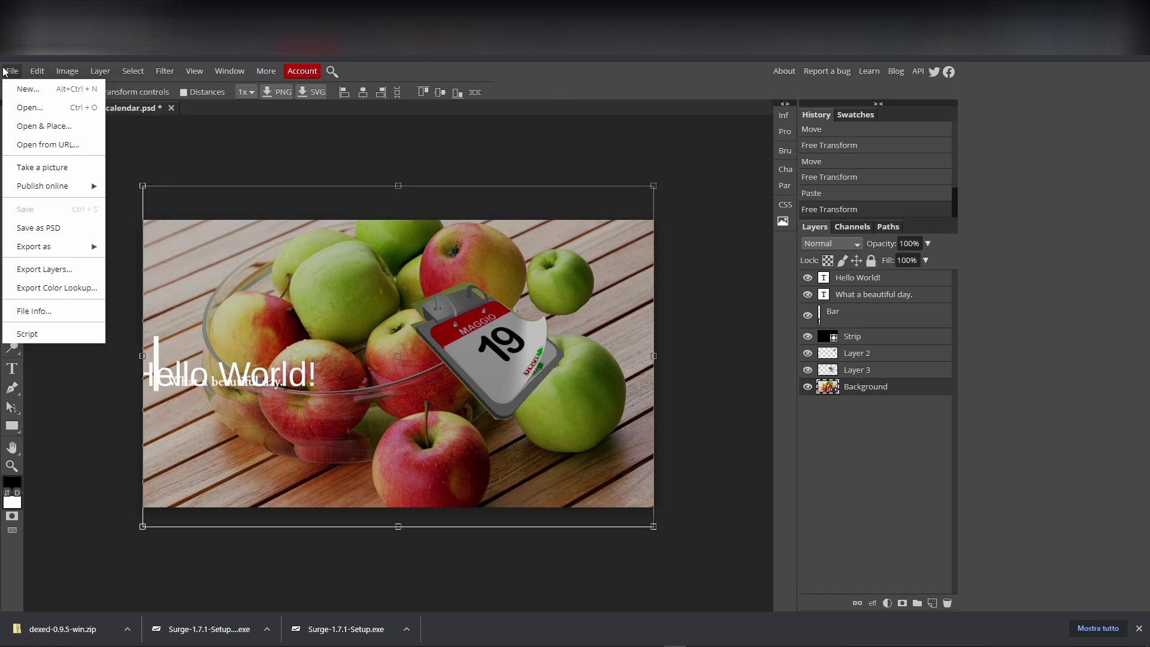
- Draw an eight-point zigzag path across the apples toward the calendar and shift it up-left
click(59, 469)
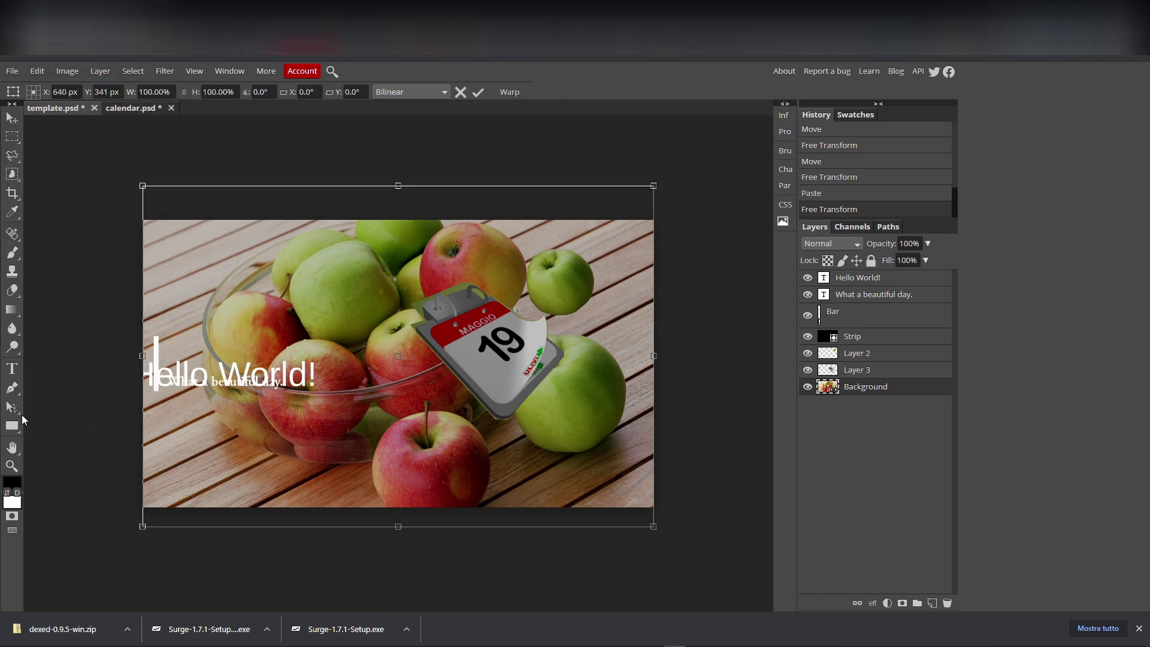
click(12, 388)
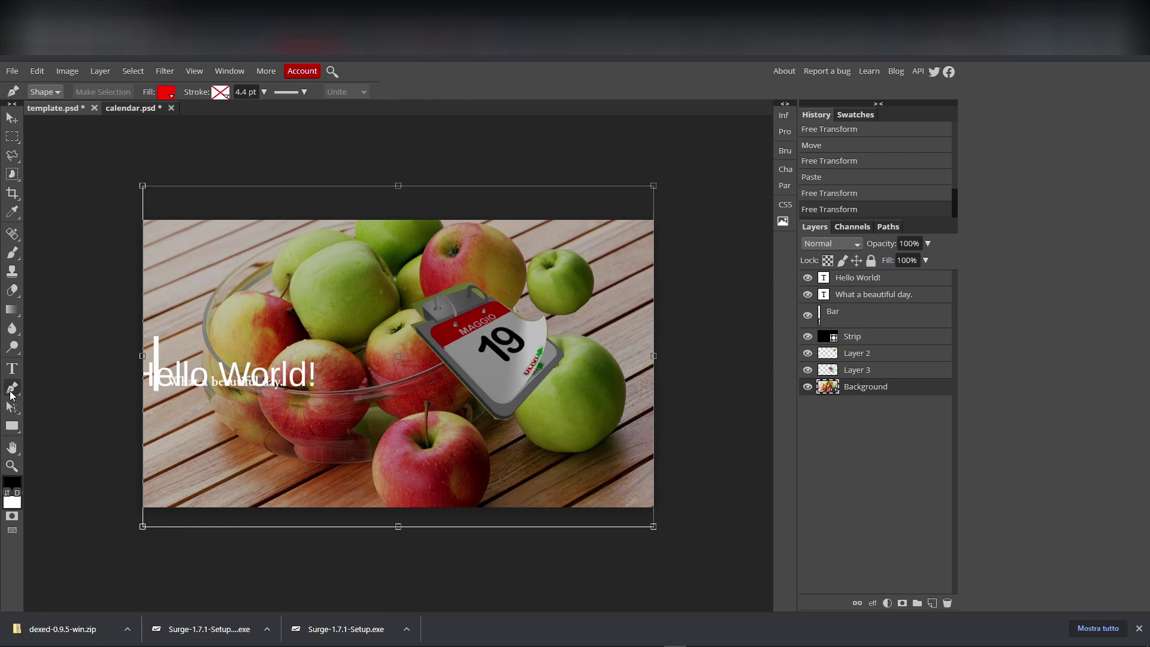
click(222, 313)
click(279, 282)
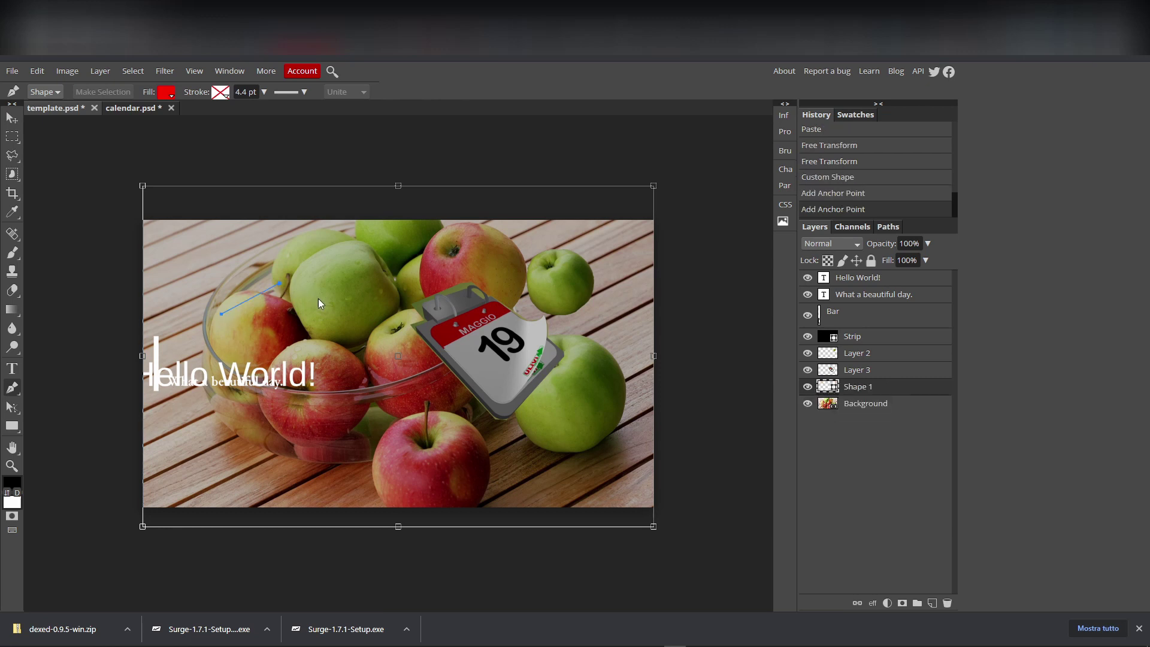
click(332, 311)
click(391, 290)
click(452, 270)
click(486, 300)
click(509, 334)
click(497, 356)
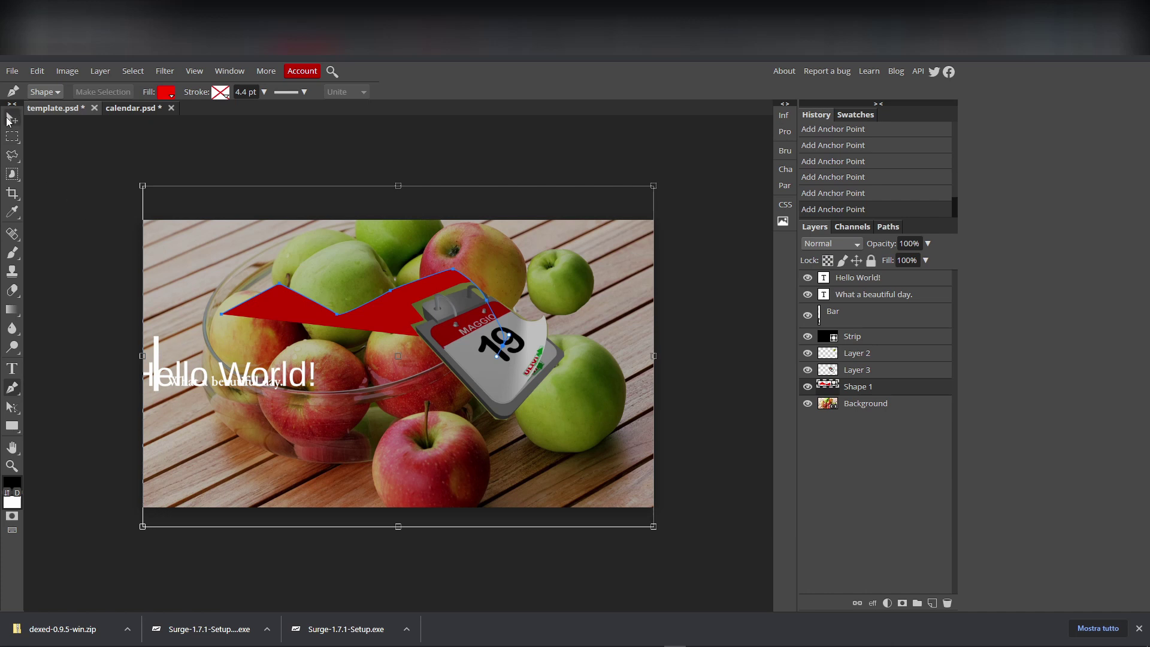
drag(229, 162, 177, 127)
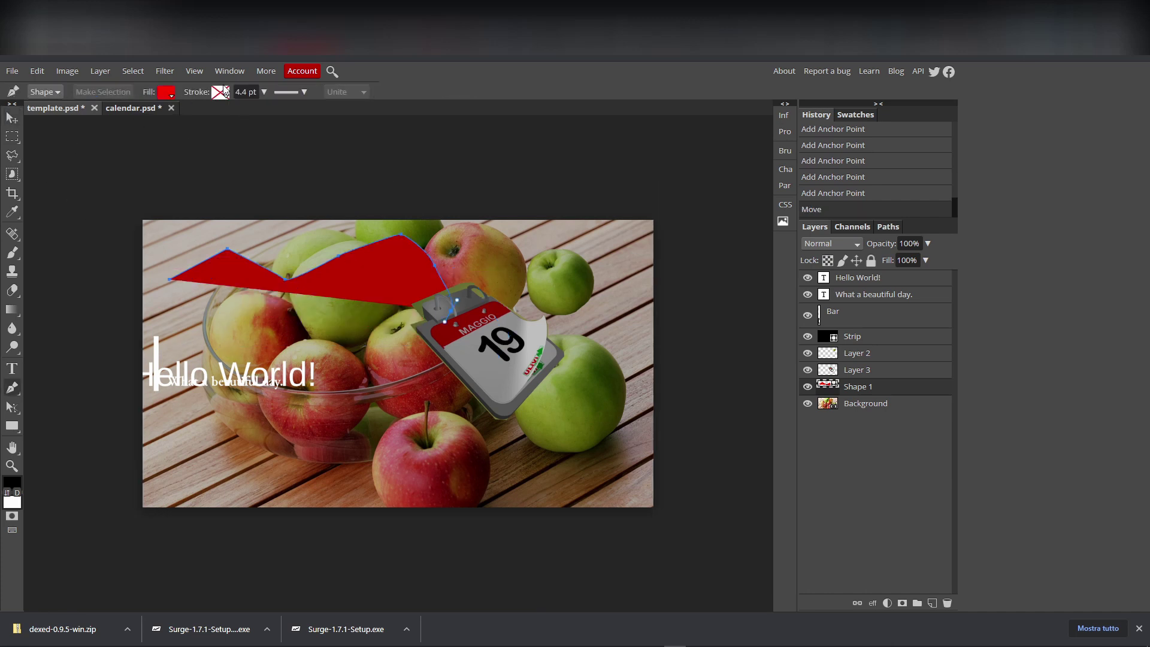
- Give the path no fill and a thick round-capped red stroke, then move it down across the lower apples
click(167, 93)
click(203, 117)
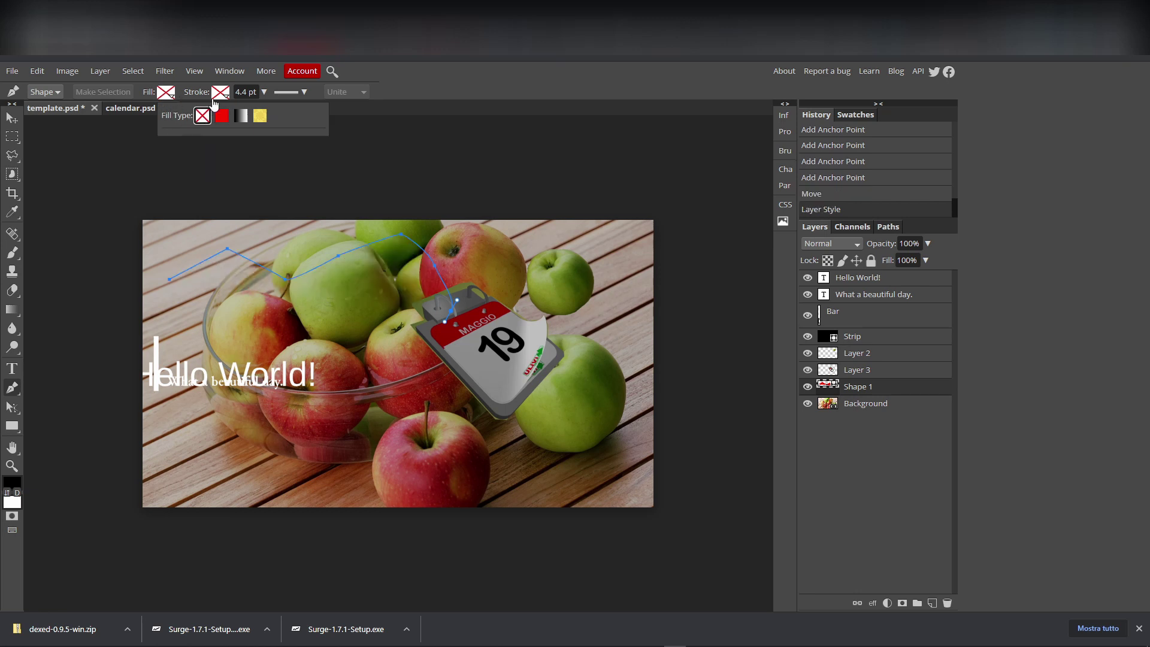
click(220, 93)
click(277, 116)
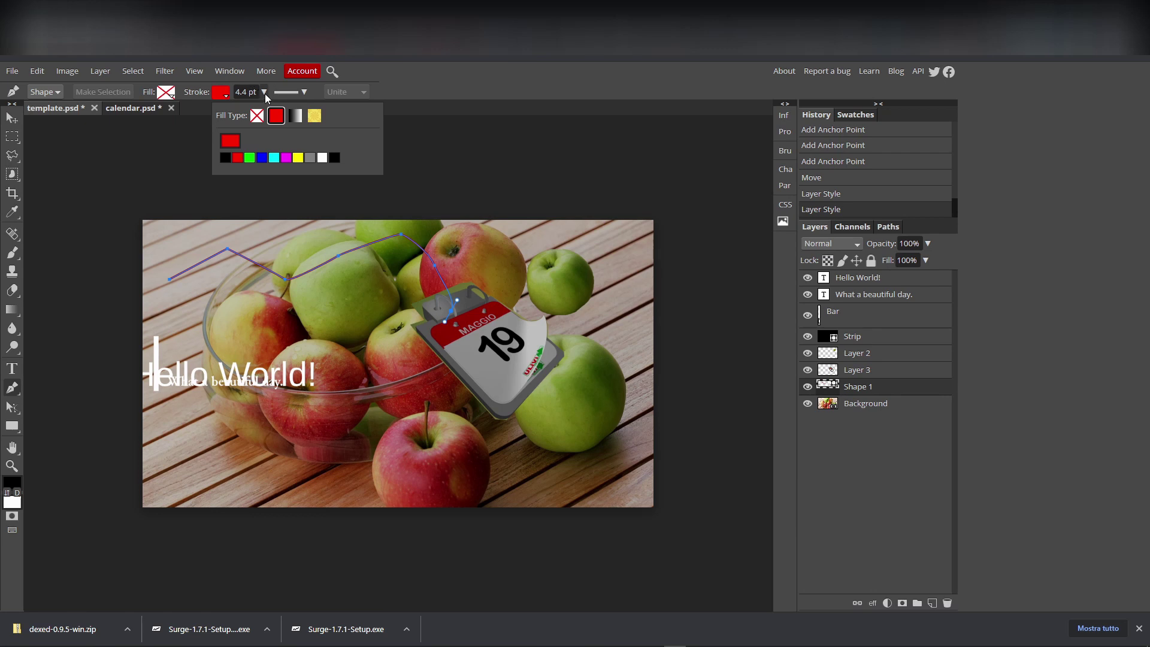
click(291, 91)
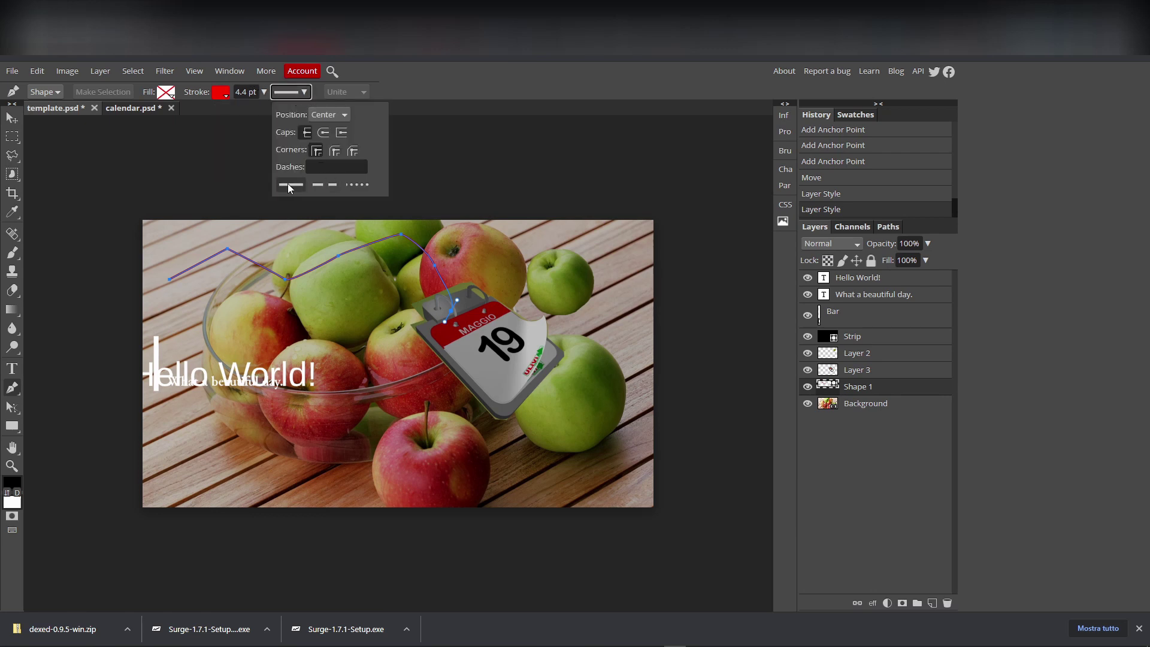
click(327, 132)
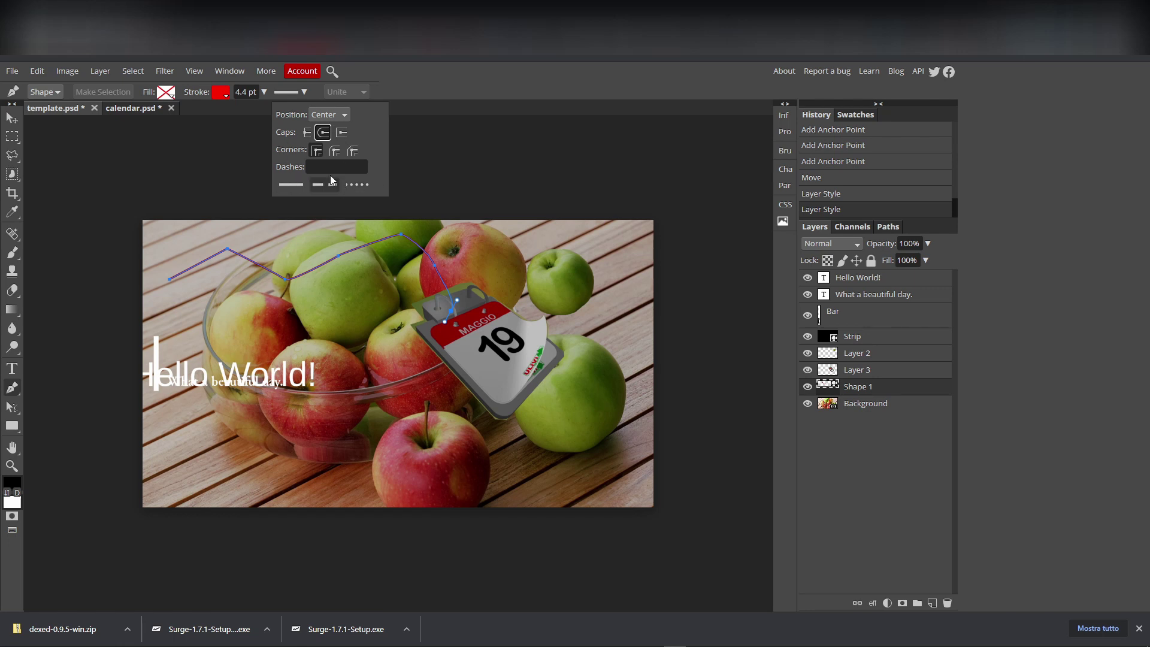
click(262, 95)
drag(264, 92, 250, 111)
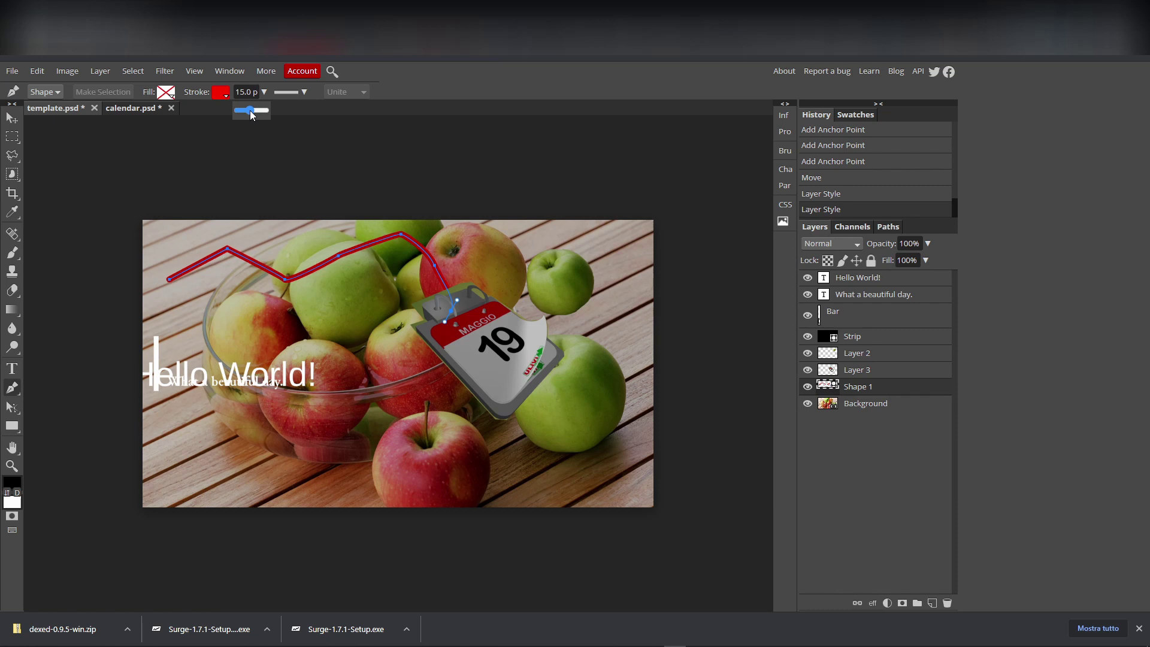
click(12, 118)
drag(290, 278, 375, 454)
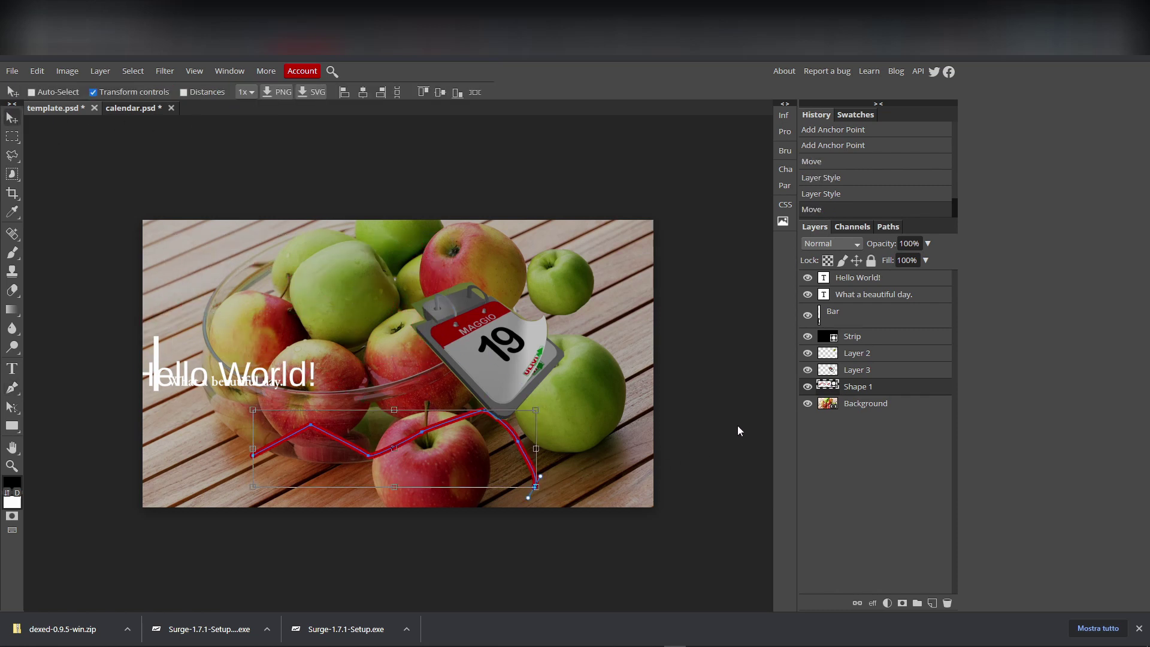
- Raise Shape 1 above Layers 2 and 3 and move the green apple onto the calendar's corner
mouse_move(819, 395)
mouse_down()
mouse_move(840, 369)
mouse_move(836, 379)
mouse_up()
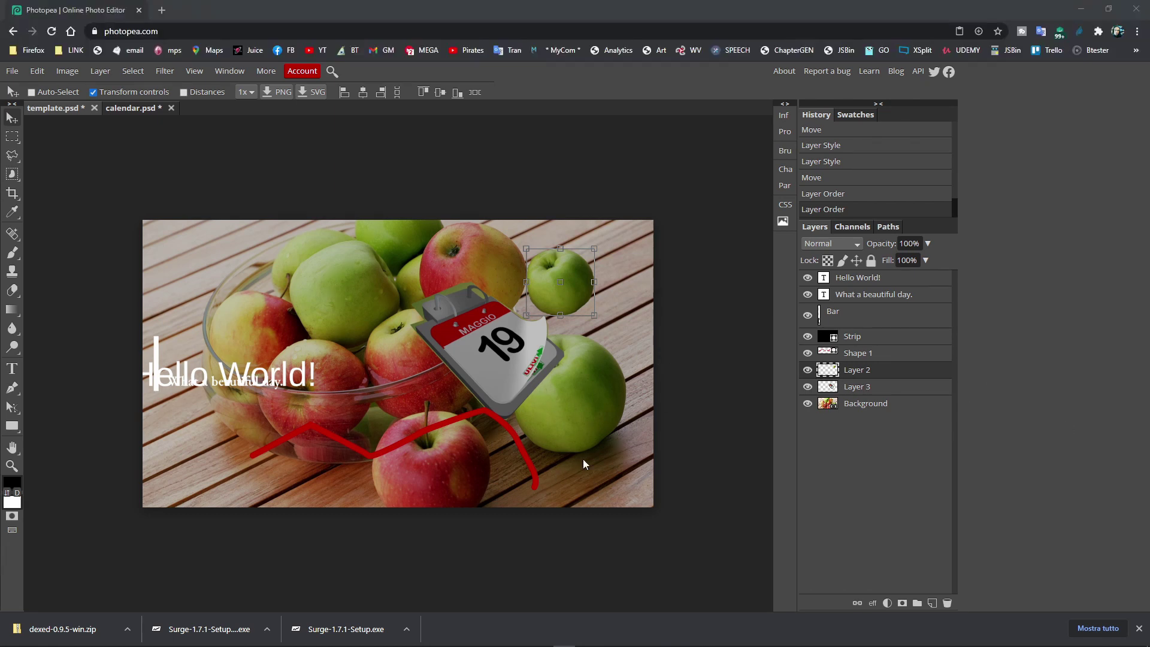
drag(560, 299, 539, 311)
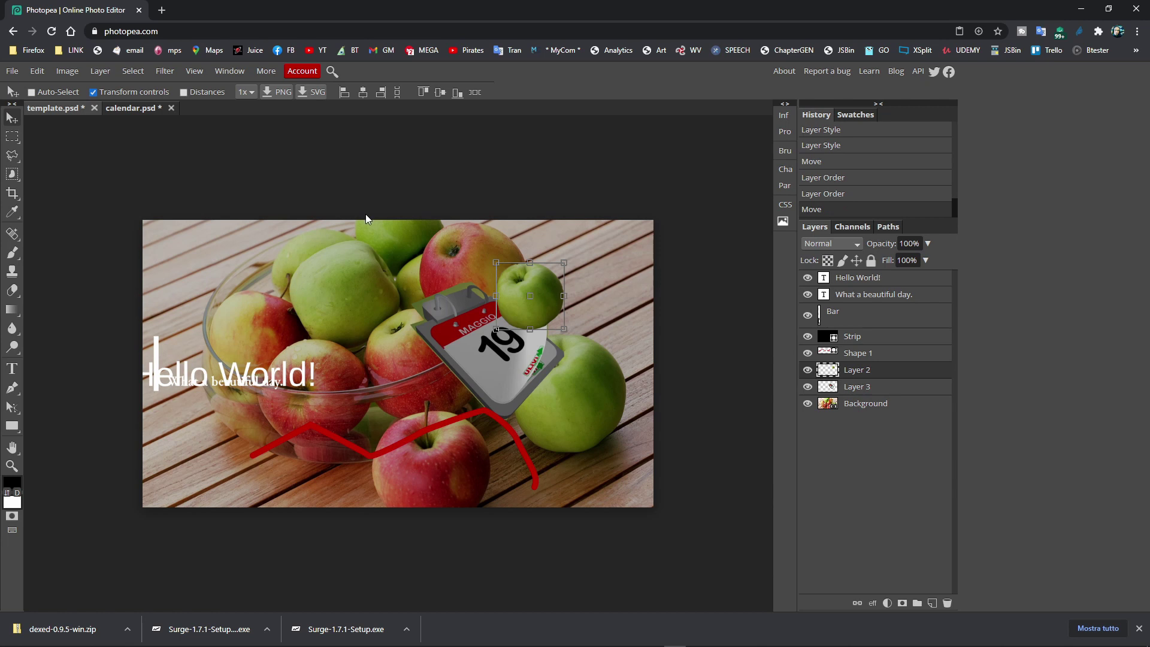
- Export the green apple layer as a PNG file named mela.png
click(278, 91)
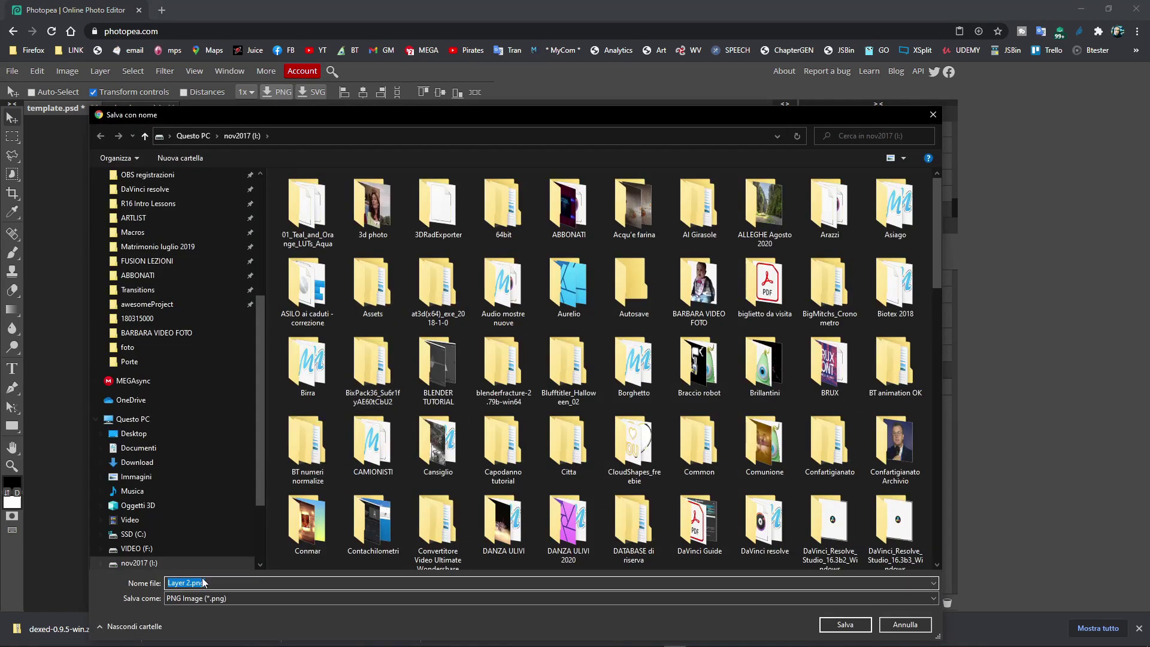
click(185, 581)
drag(186, 583, 159, 586)
text(mela)
key(Return)
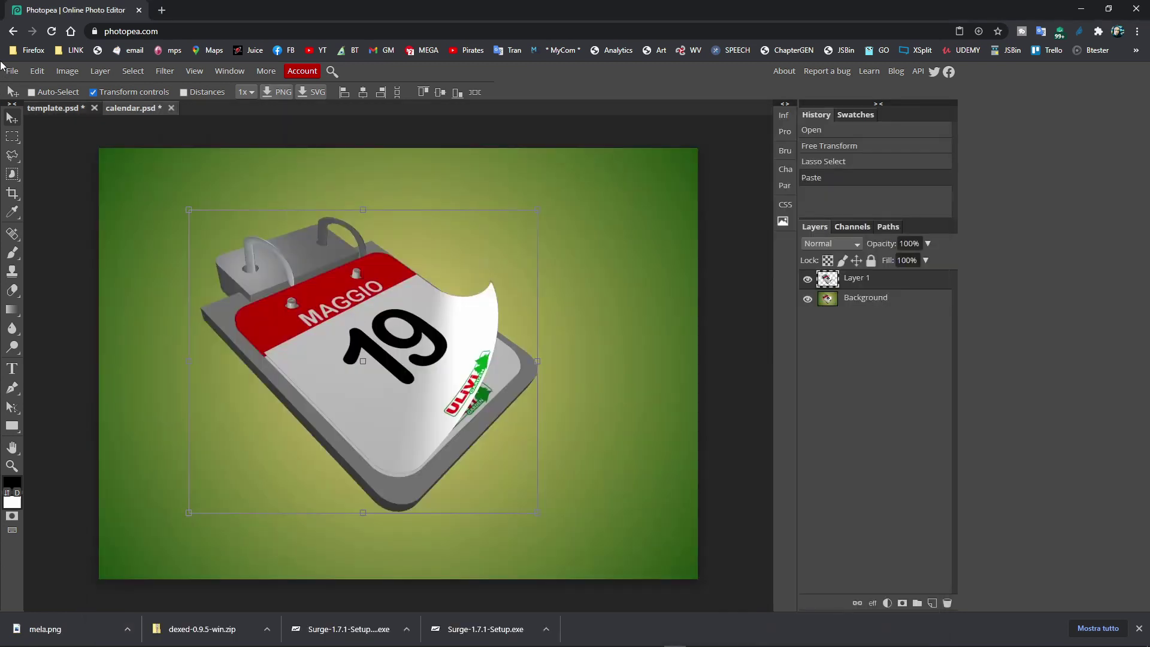
- Place the mela image into the calendar document with Open & Place
click(12, 70)
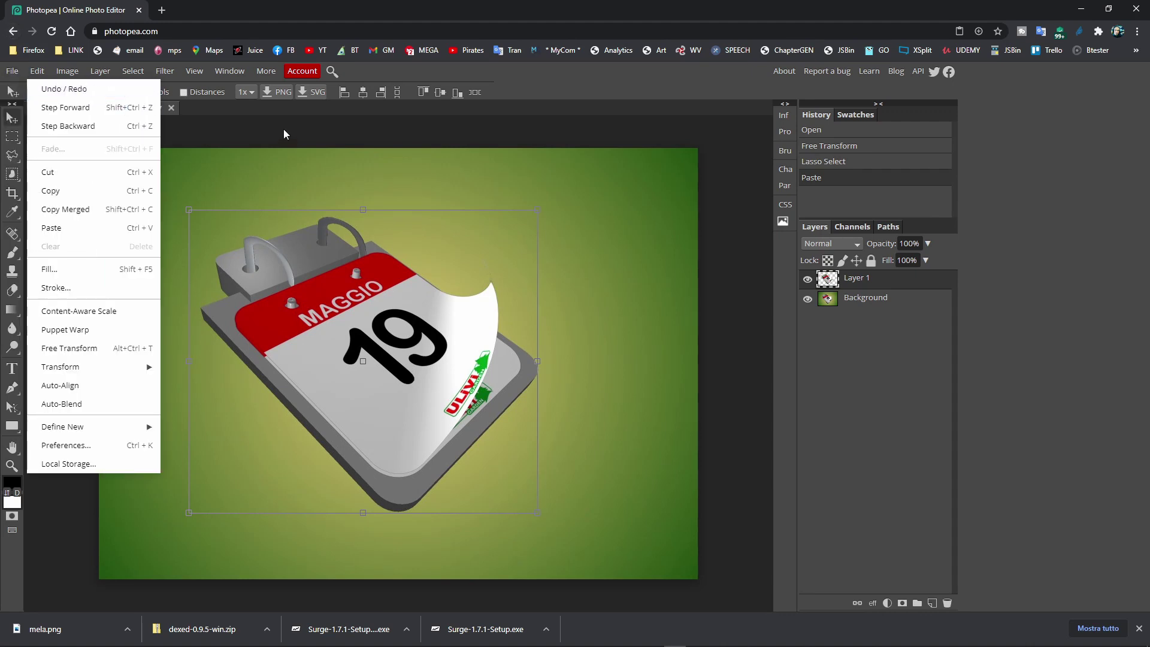
click(48, 128)
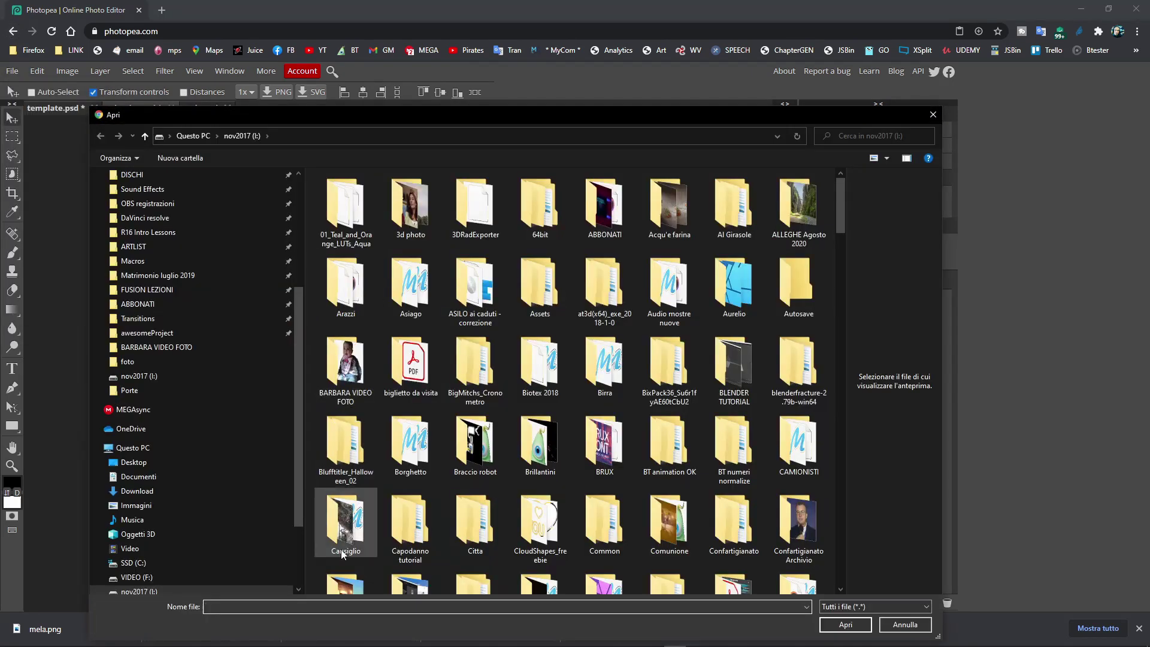
double_click(342, 542)
- Move and scale the placed apple onto the calendar's curled top corner
drag(173, 213, 479, 295)
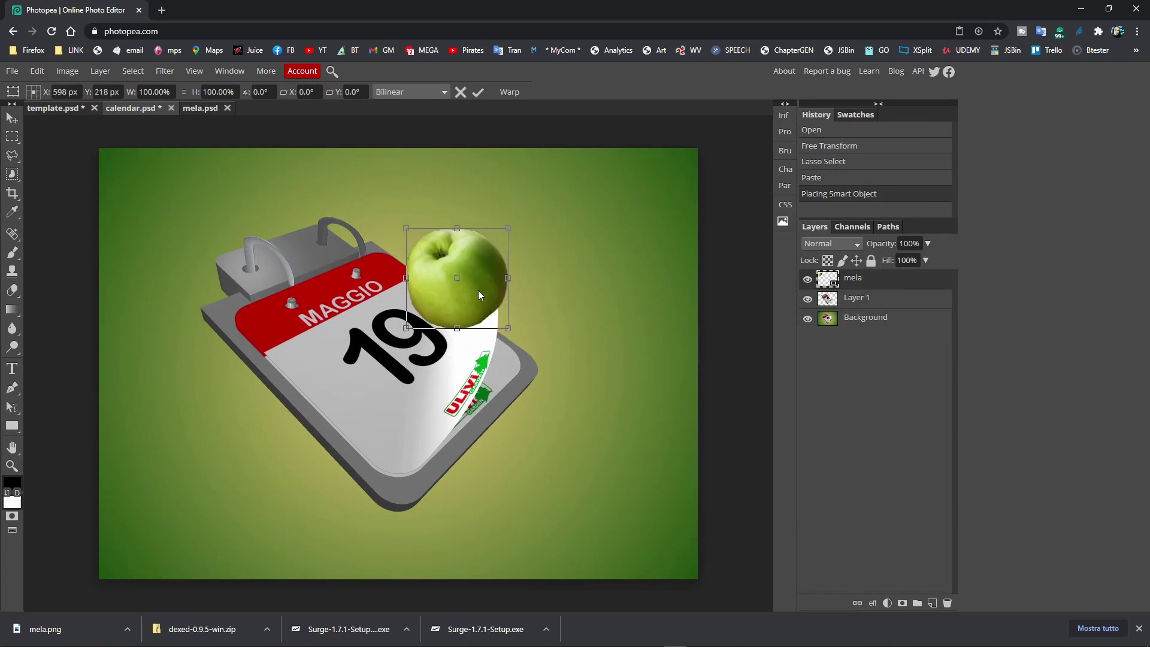
mouse_move(508, 236)
mouse_down()
mouse_move(535, 206)
mouse_move(479, 258)
mouse_up()
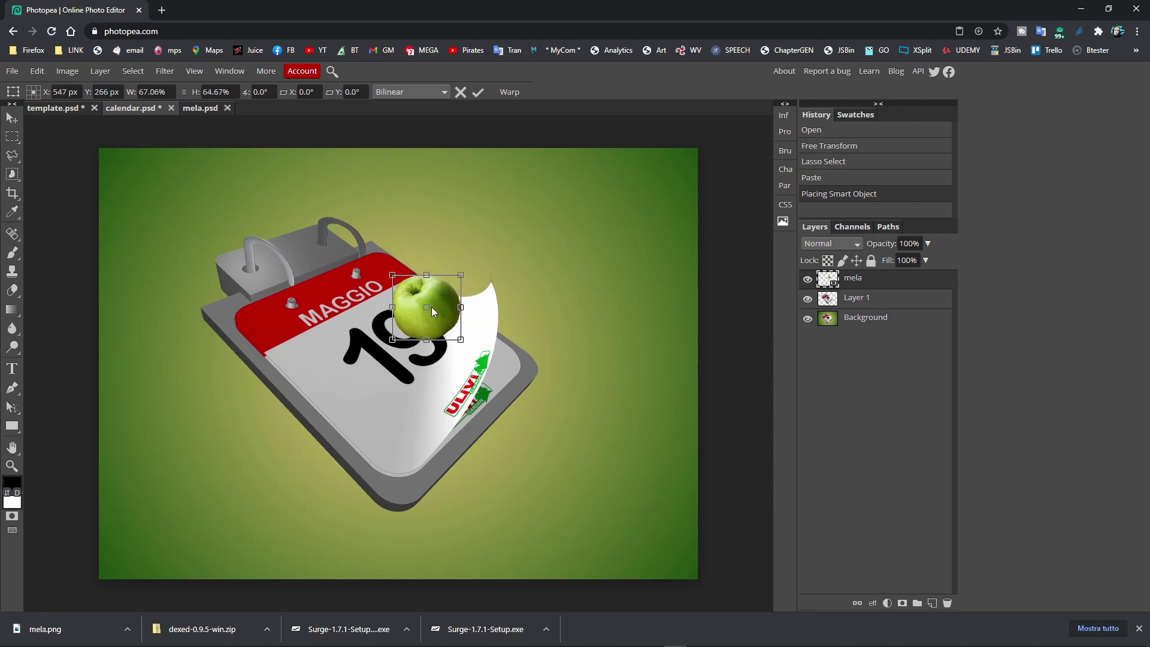
drag(463, 297, 451, 290)
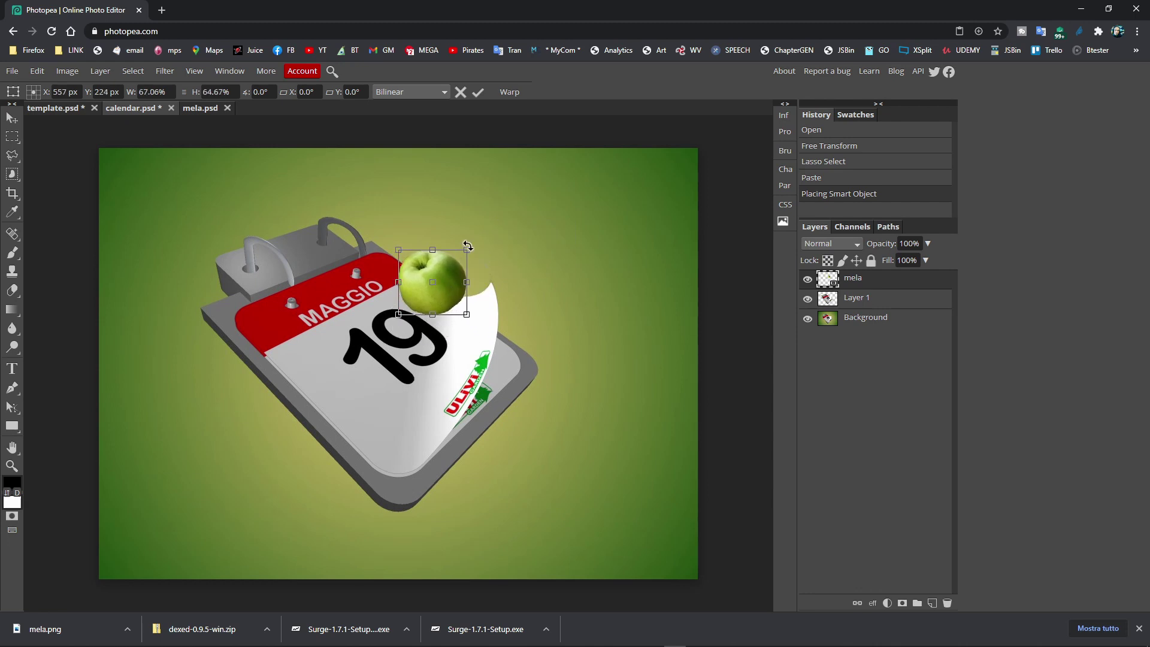
drag(468, 249, 478, 236)
click(872, 603)
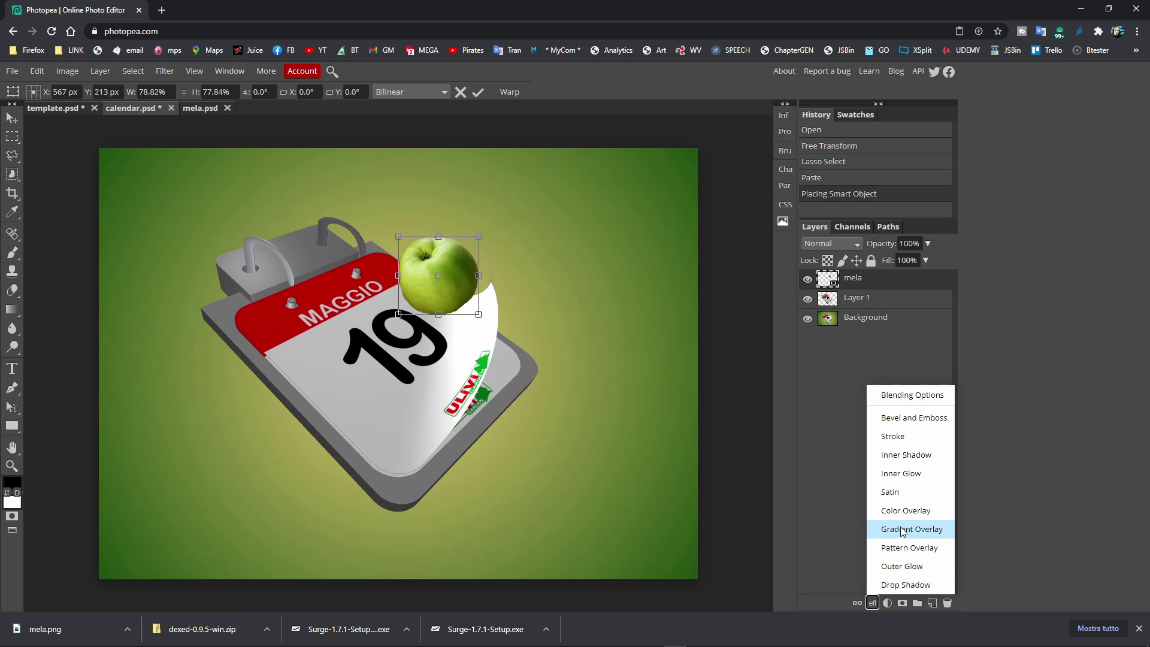
- Add a drop shadow to the apple with adjusted opacity, distance and spread
click(907, 585)
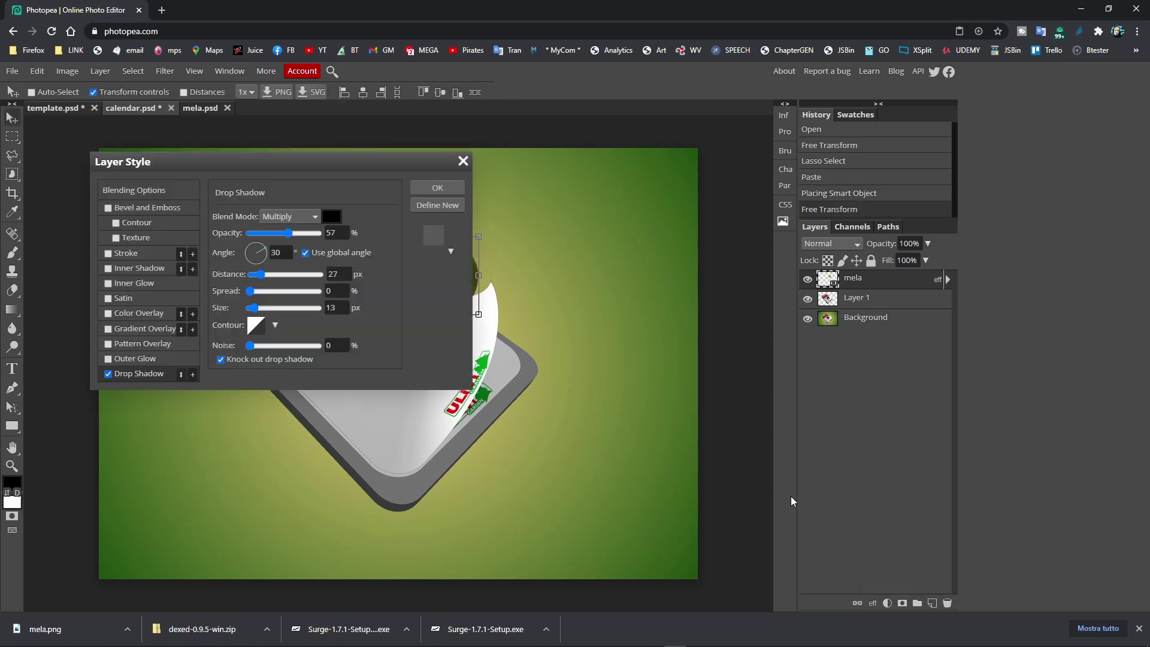
drag(262, 164, 689, 240)
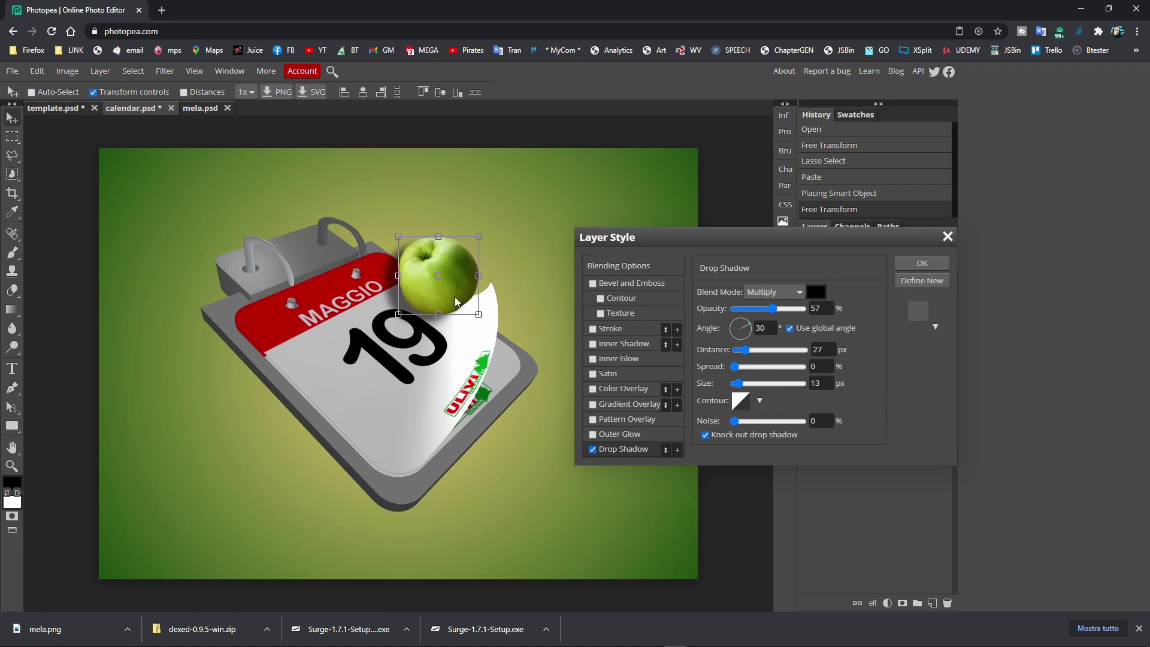
drag(681, 238, 664, 239)
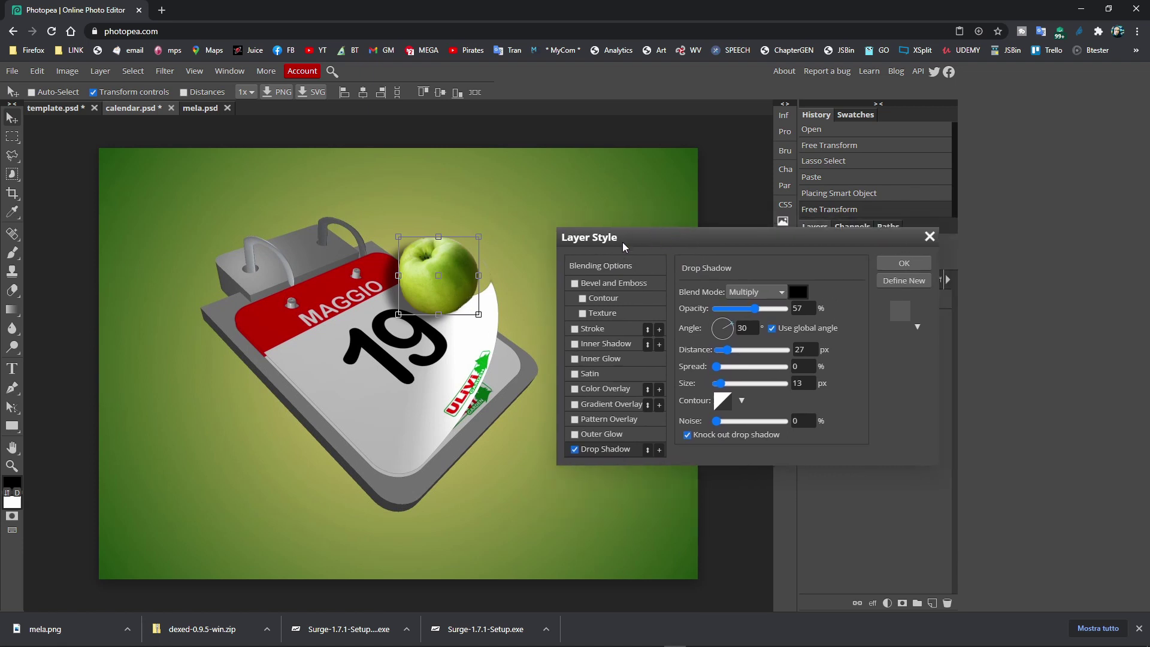
mouse_move(755, 308)
mouse_down()
mouse_move(721, 309)
mouse_move(760, 309)
mouse_up()
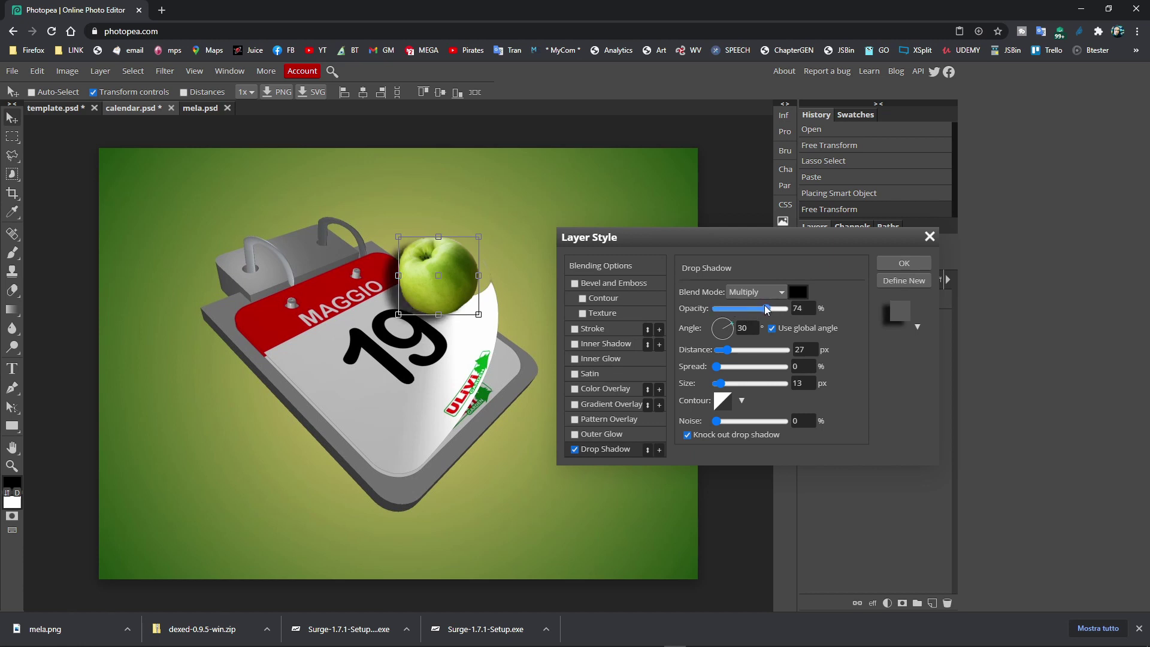
drag(726, 349, 728, 367)
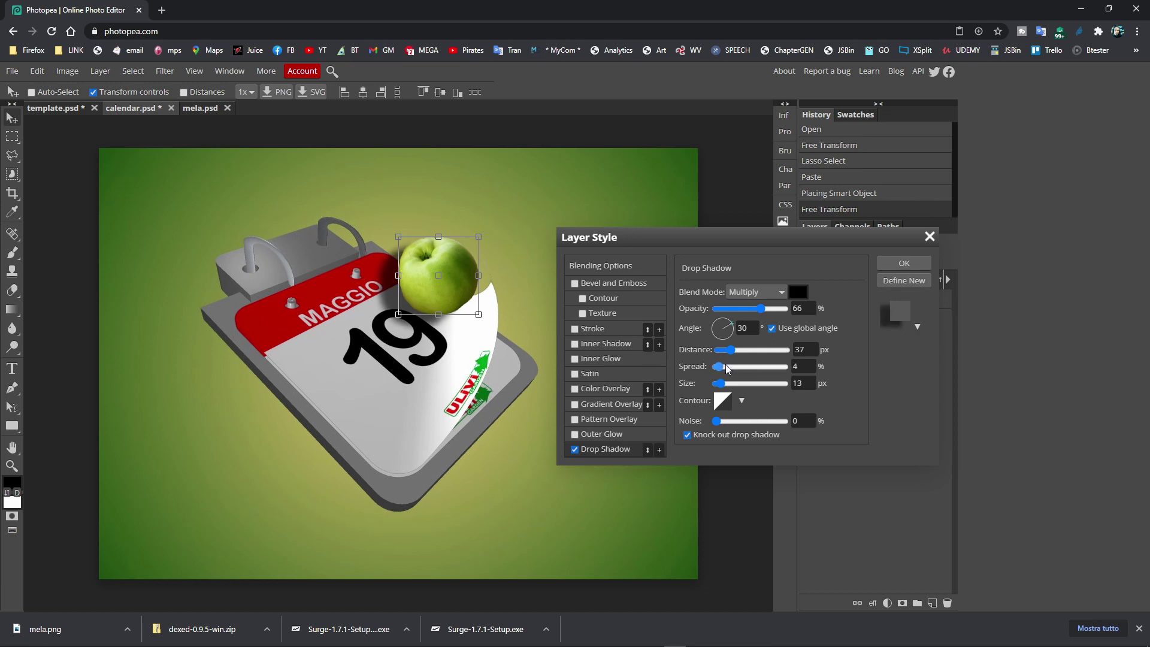
mouse_move(719, 383)
mouse_down()
mouse_move(748, 421)
mouse_move(715, 421)
mouse_up()
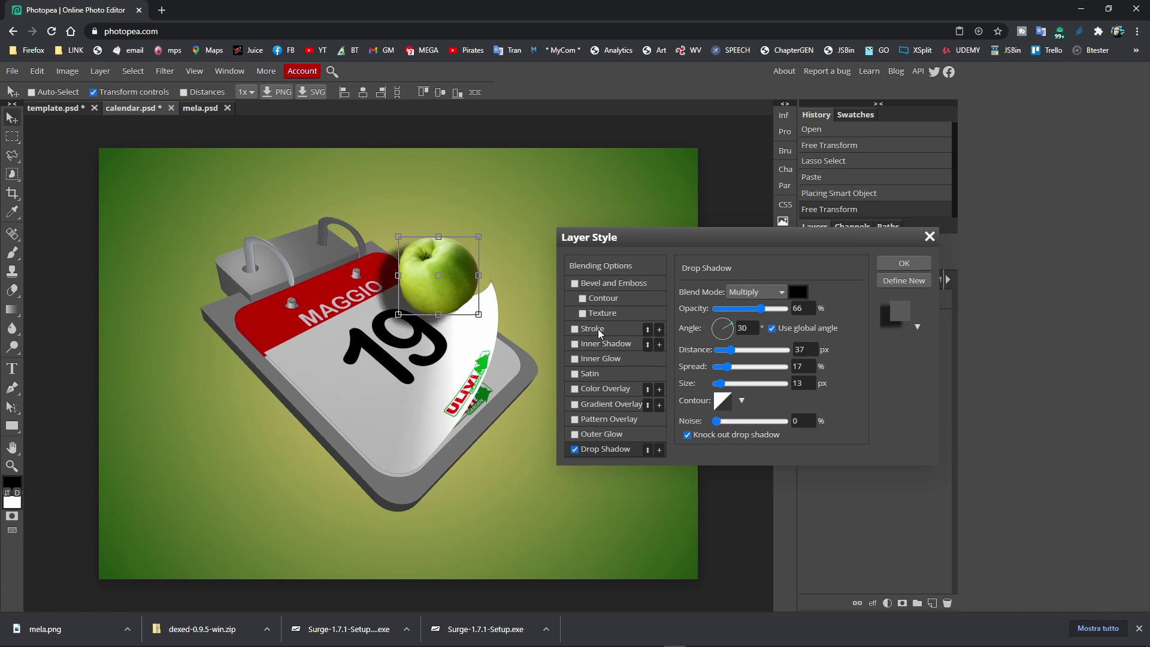
- Add a deeper Bevel and Emboss with a new lighting angle and apply the style
click(574, 283)
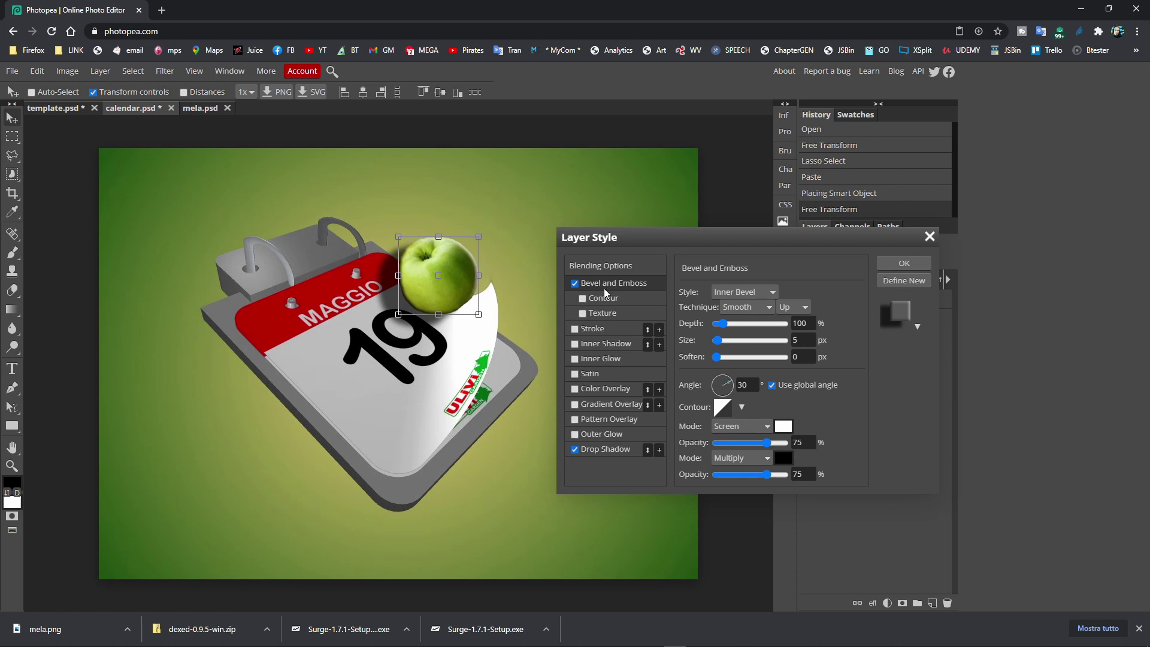
drag(729, 387, 742, 372)
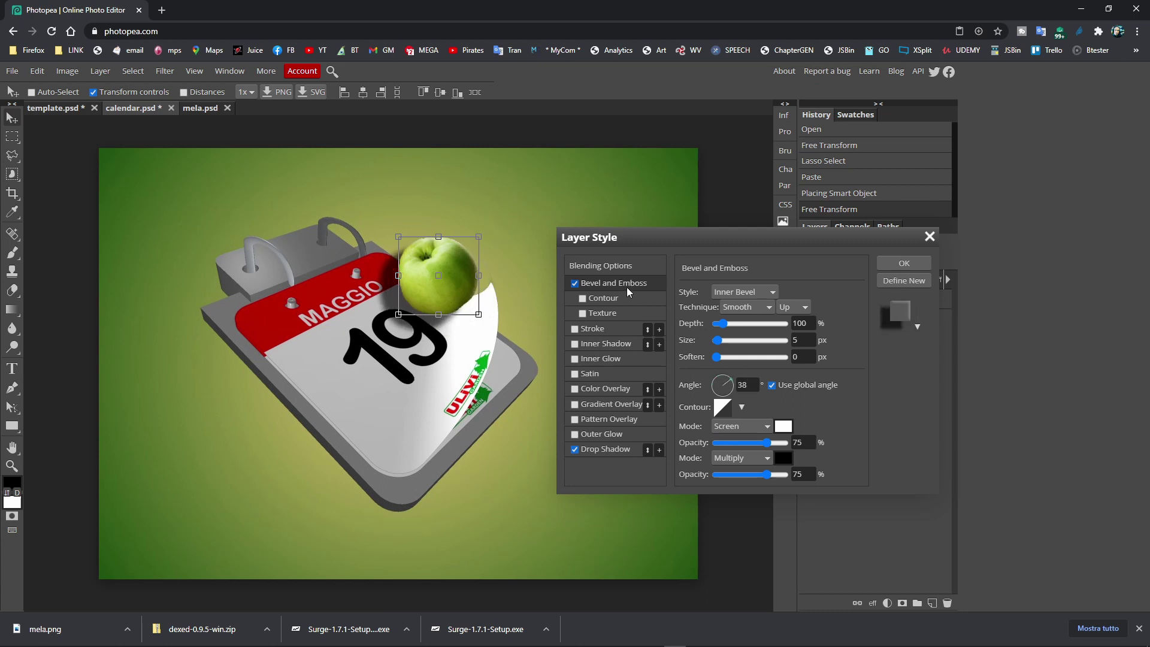
click(574, 450)
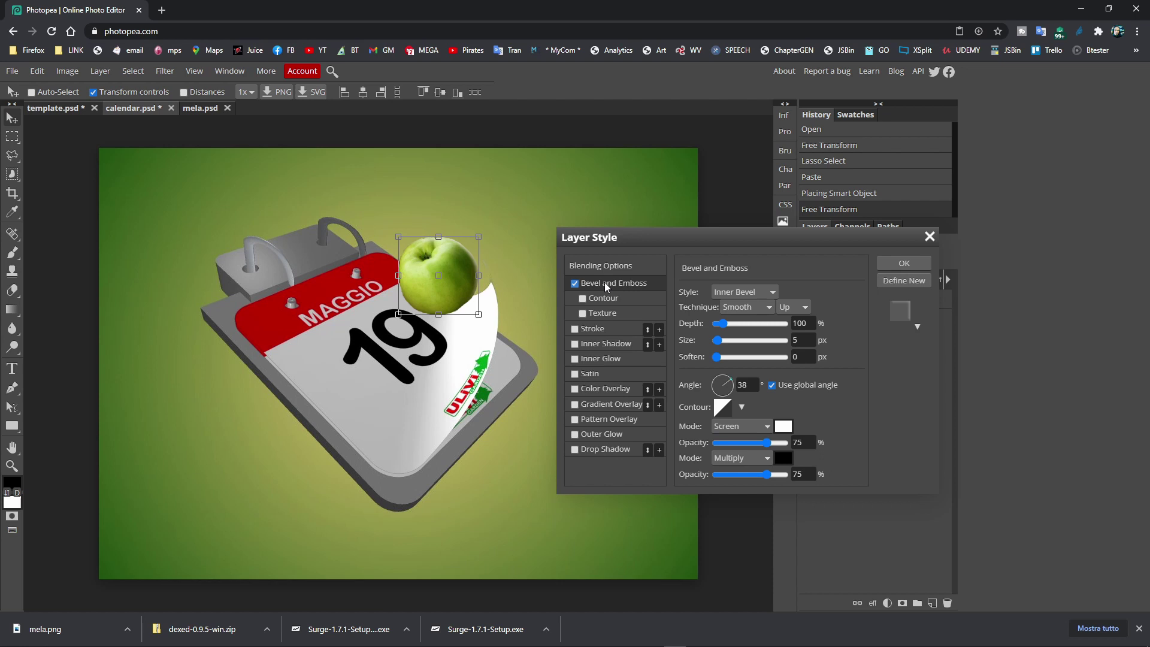
mouse_move(723, 324)
mouse_down()
mouse_move(734, 326)
mouse_move(722, 340)
mouse_move(727, 357)
mouse_up()
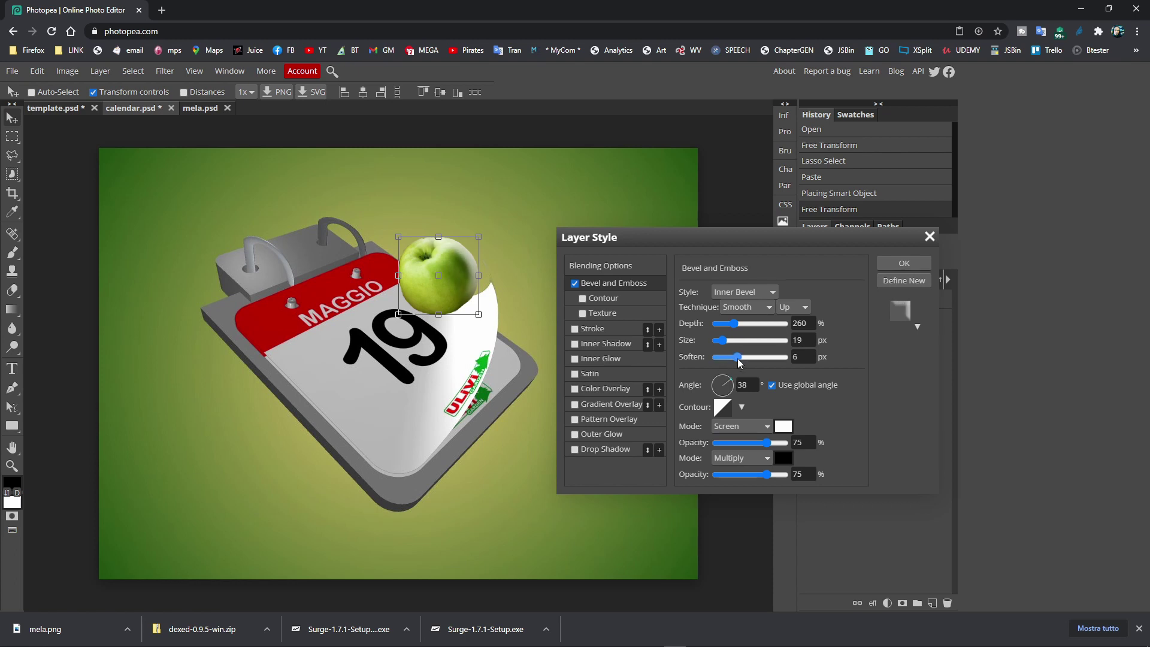
click(596, 449)
click(900, 266)
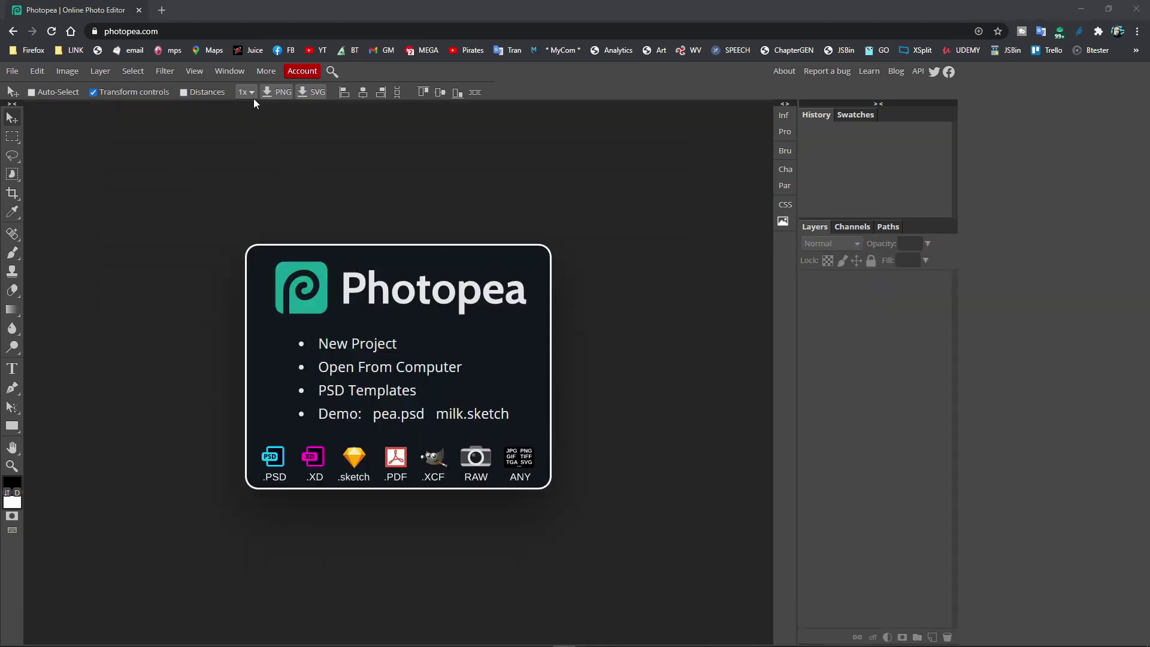
- Switch the Photopea interface language to Italiano
click(266, 72)
mouse_move(292, 89)
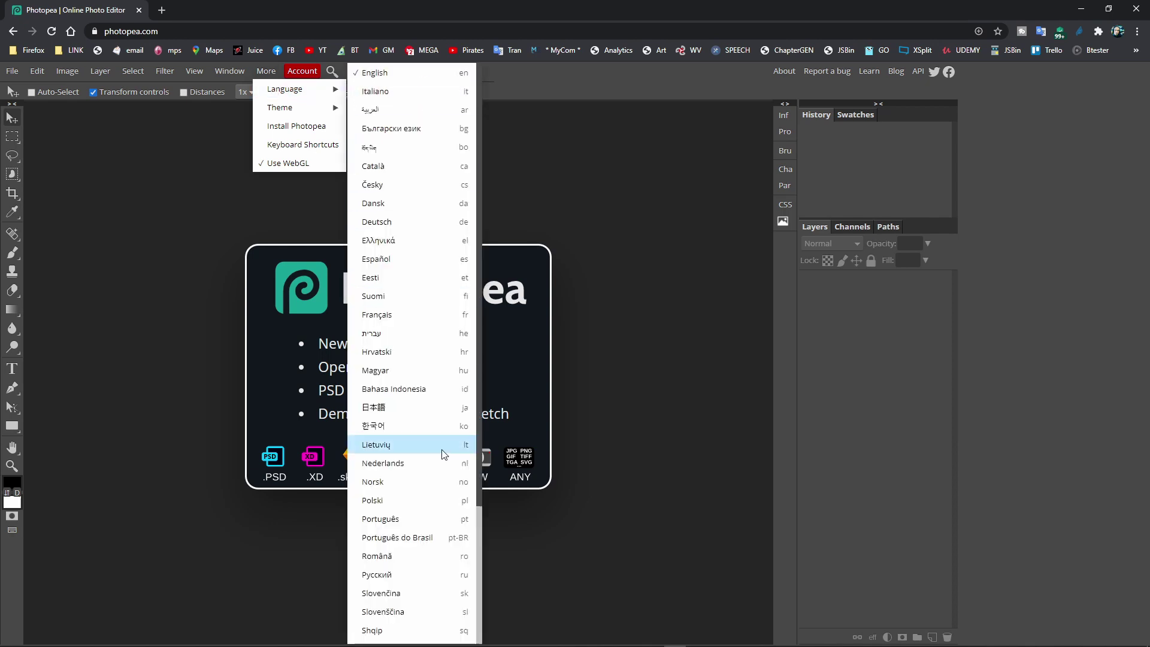
scroll(450, 572, down, 3)
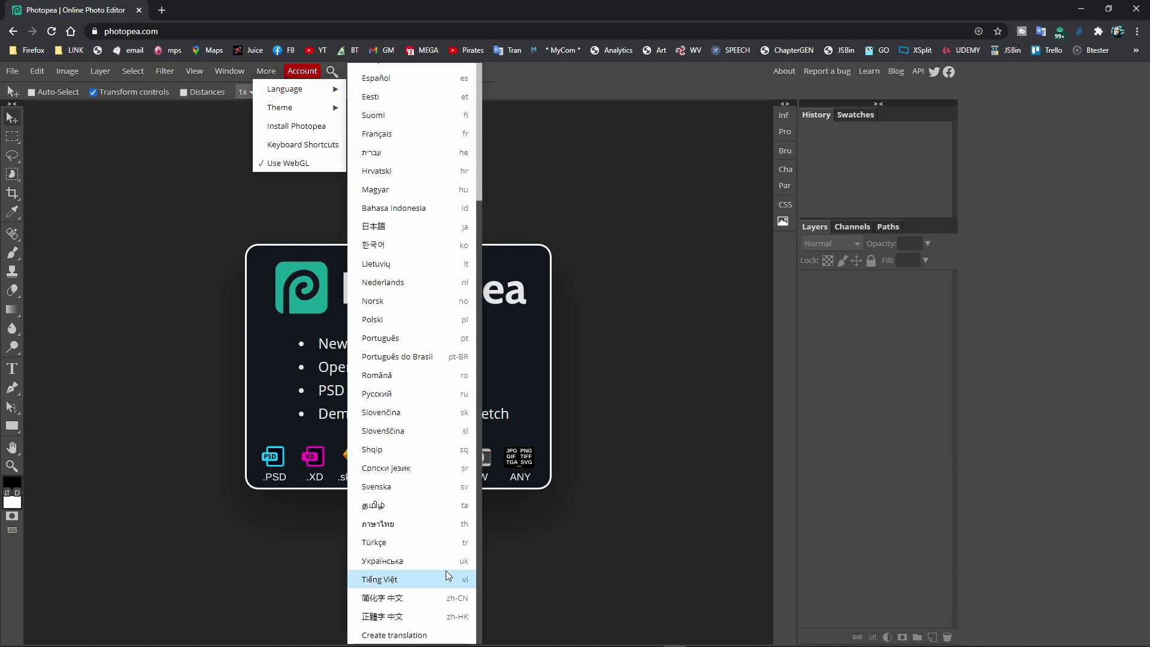
scroll(446, 575, up, 1)
scroll(446, 575, up, 2)
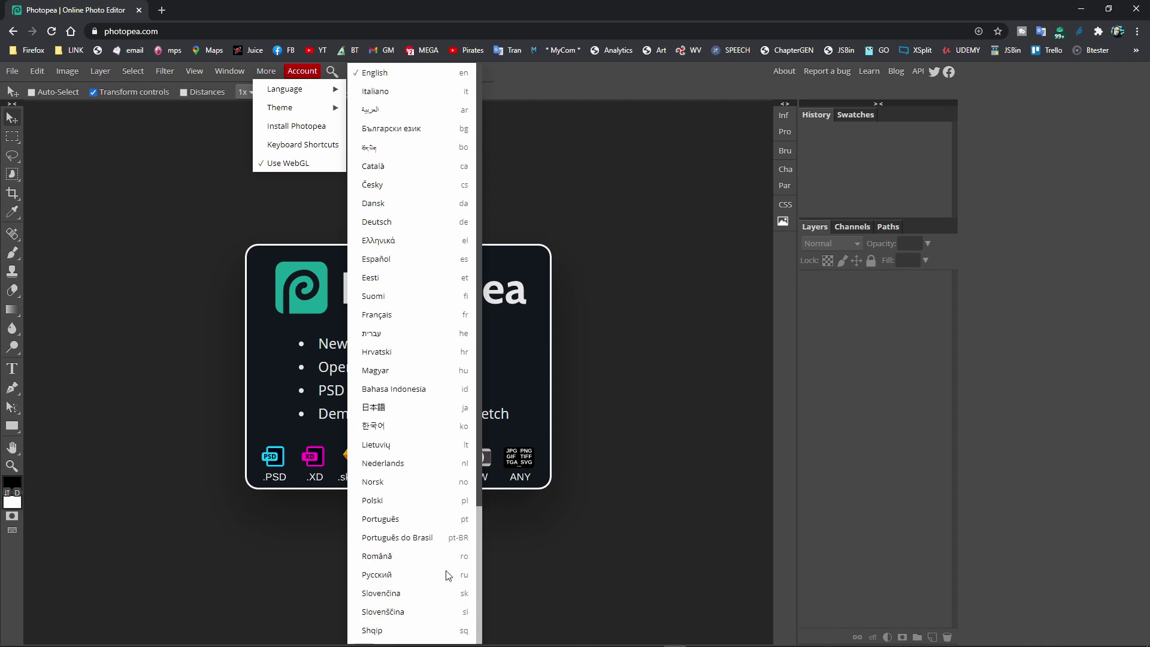
click(396, 93)
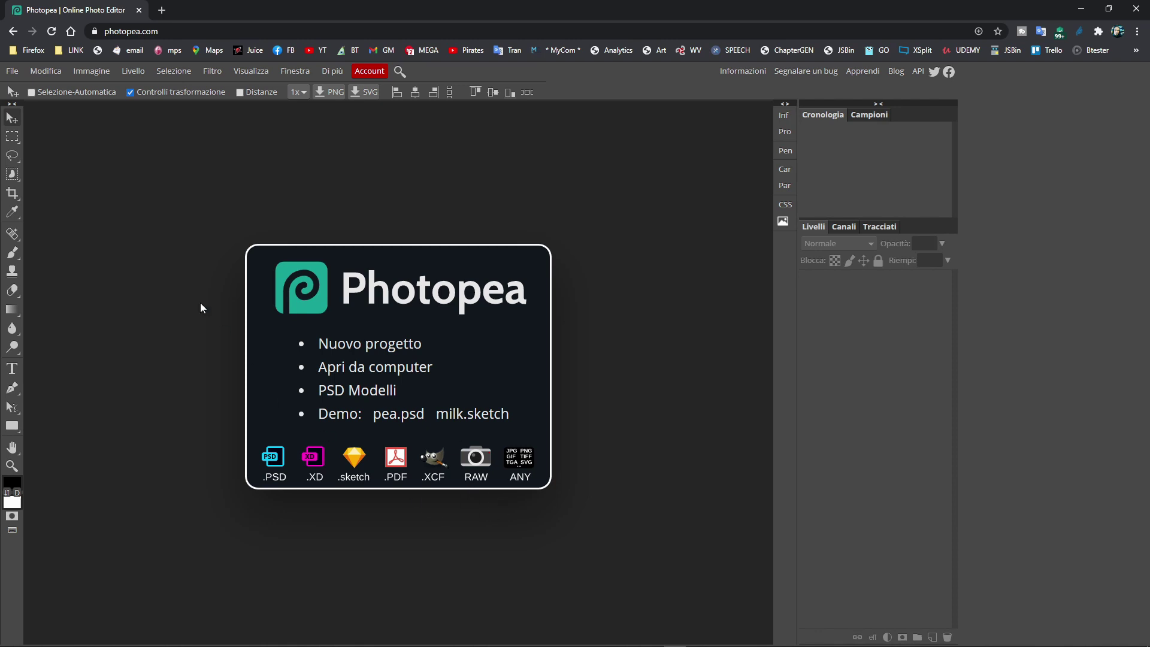
- Open template.psd and show the title's Character settings
click(21, 72)
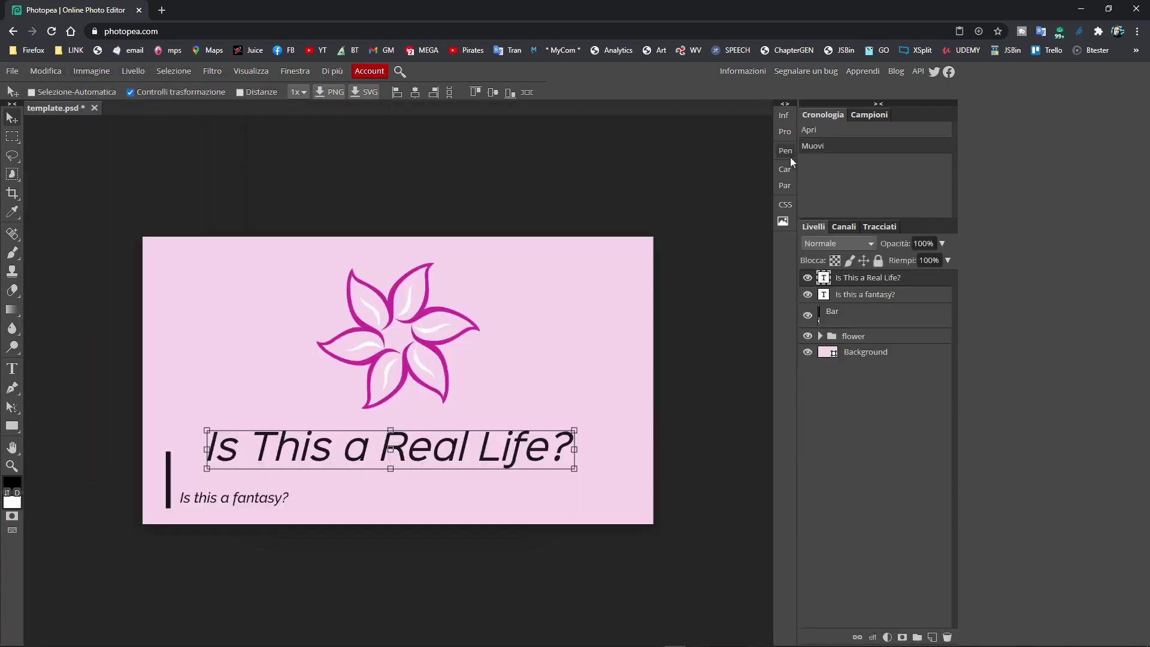
click(785, 169)
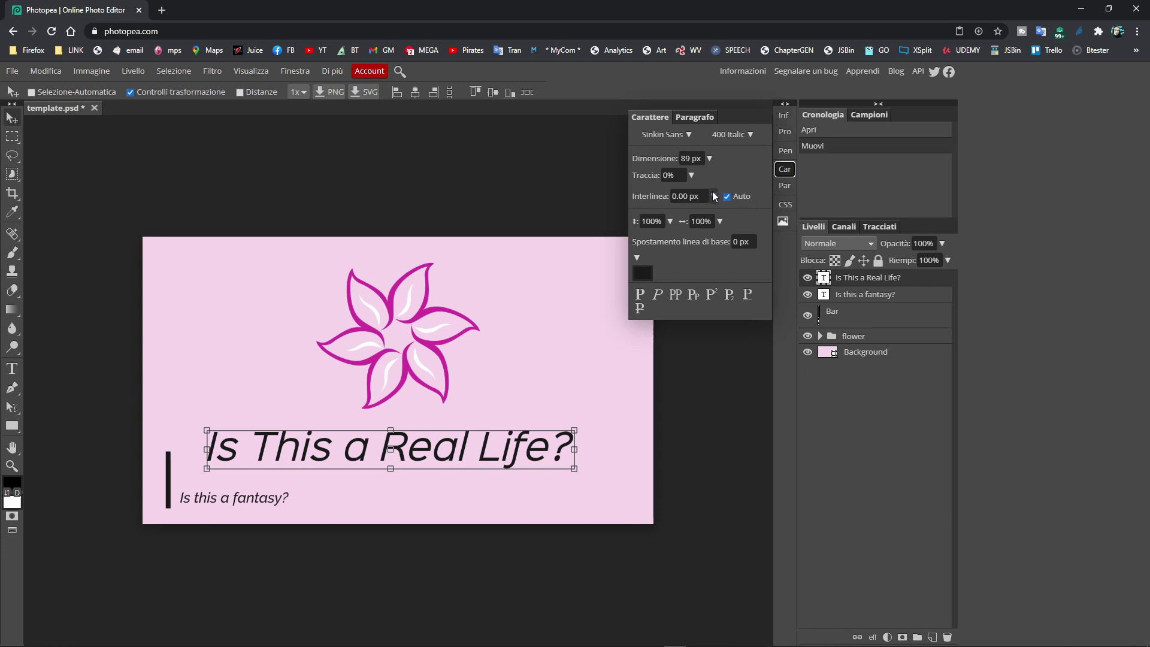
click(702, 118)
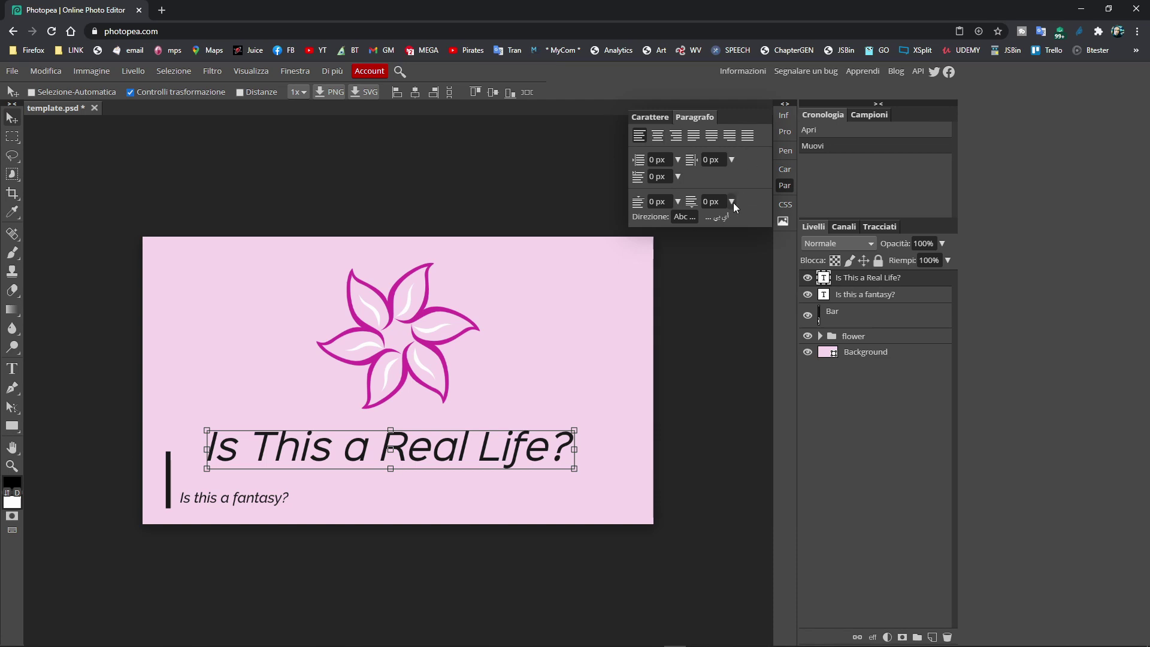
click(659, 117)
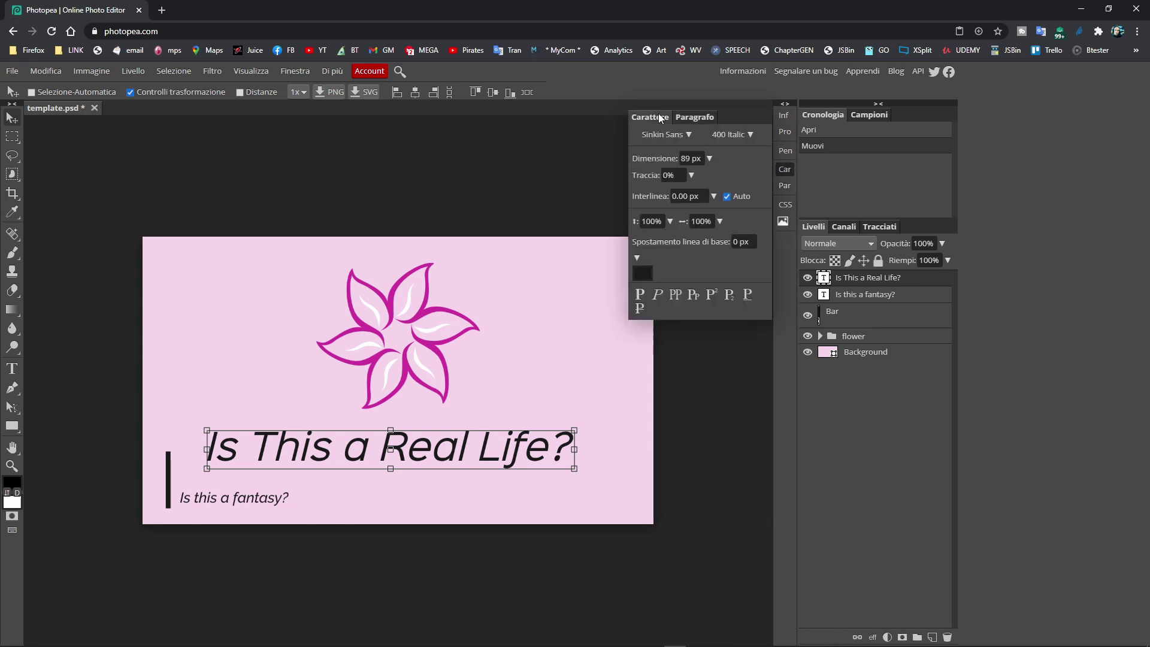
- Set the title font to Miniver at 99 px, then browse for a drip-style typeface
click(683, 135)
scroll(787, 330, down, 1)
scroll(792, 336, down, 3)
scroll(792, 336, down, 3)
scroll(793, 338, down, 2)
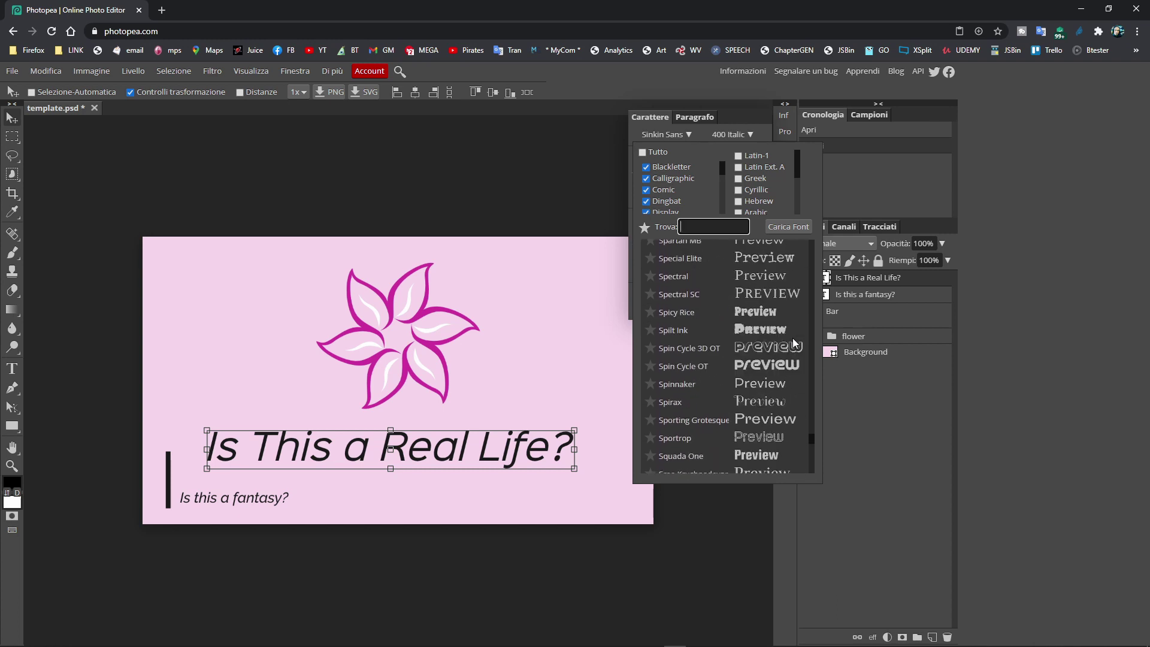
scroll(792, 337, down, 2)
scroll(792, 338, down, 2)
click(778, 407)
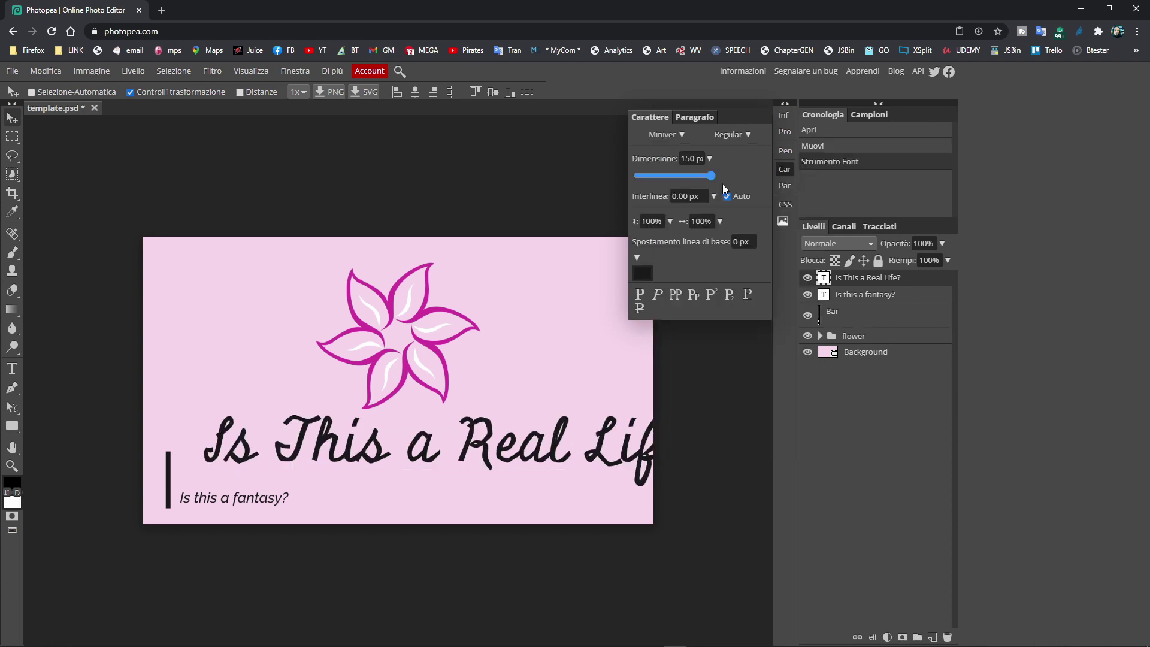
drag(689, 184, 699, 185)
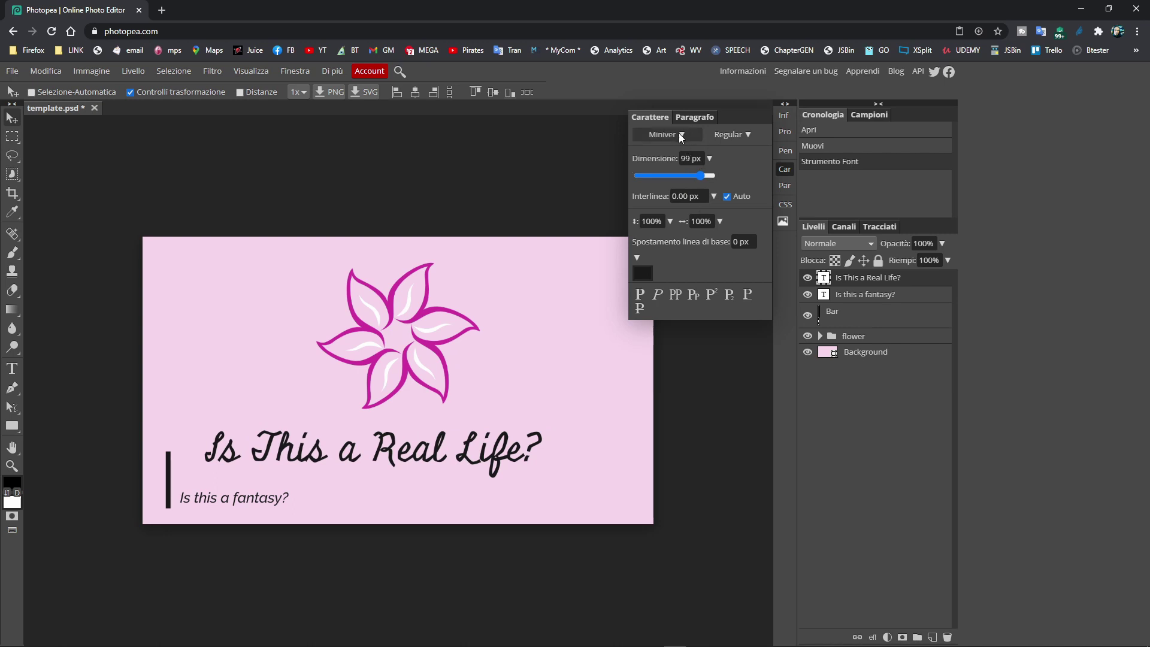
click(678, 135)
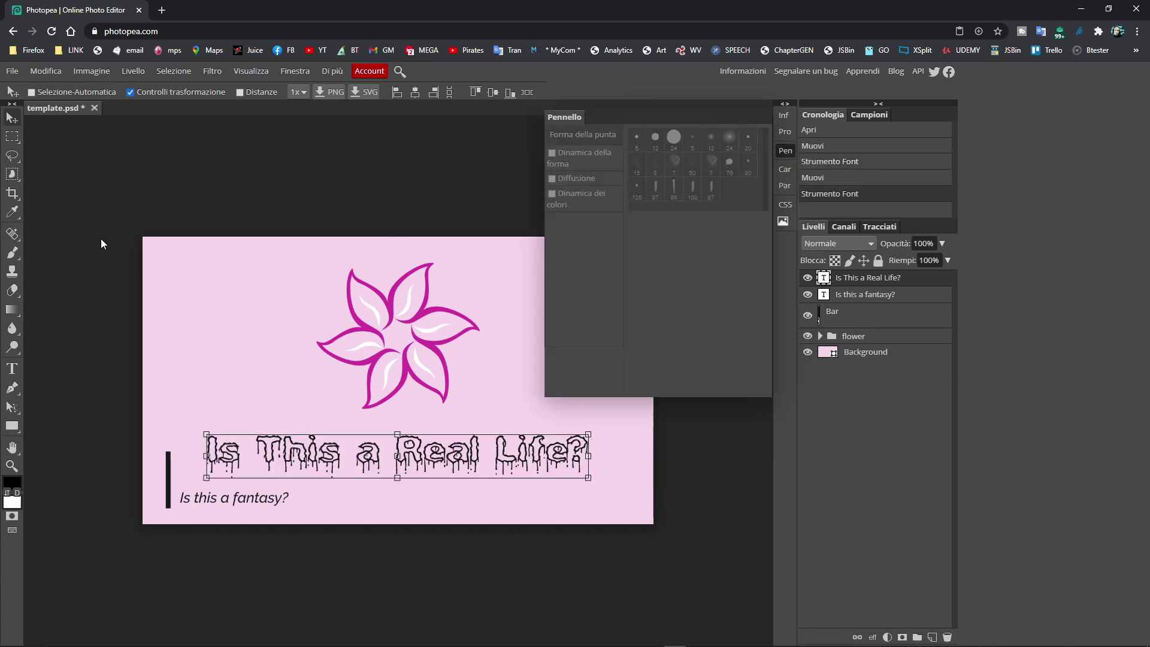
- Set up a 39 px brush with a textured, scattered preset
click(21, 255)
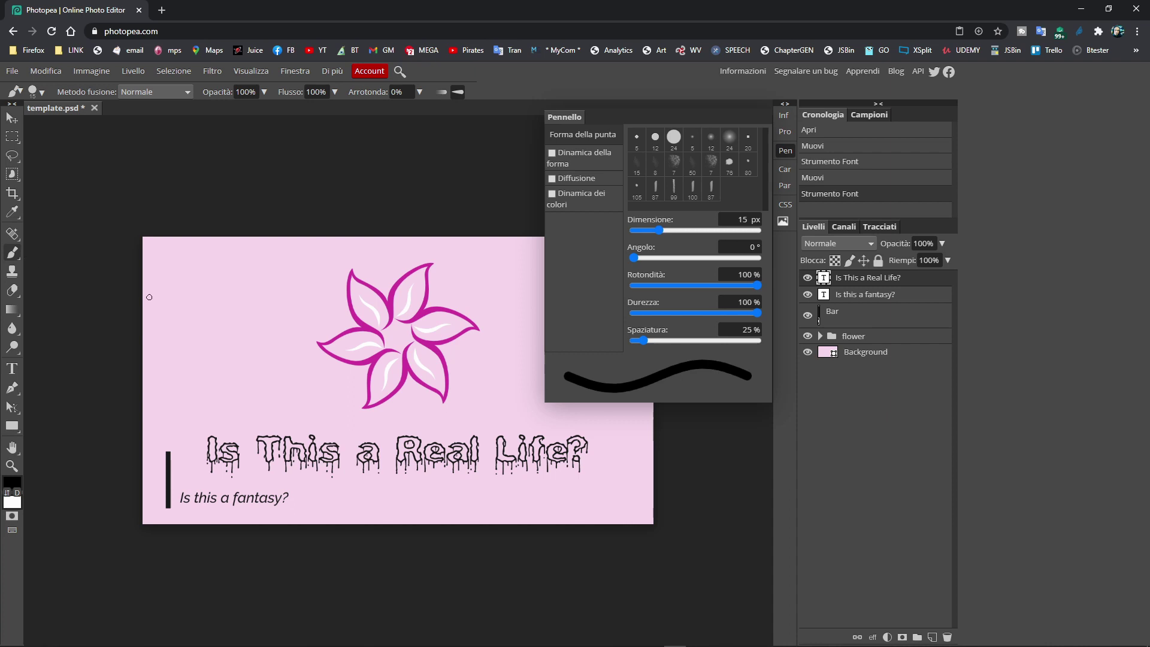
mouse_move(658, 230)
mouse_down()
mouse_move(679, 228)
mouse_move(648, 258)
mouse_up()
click(675, 163)
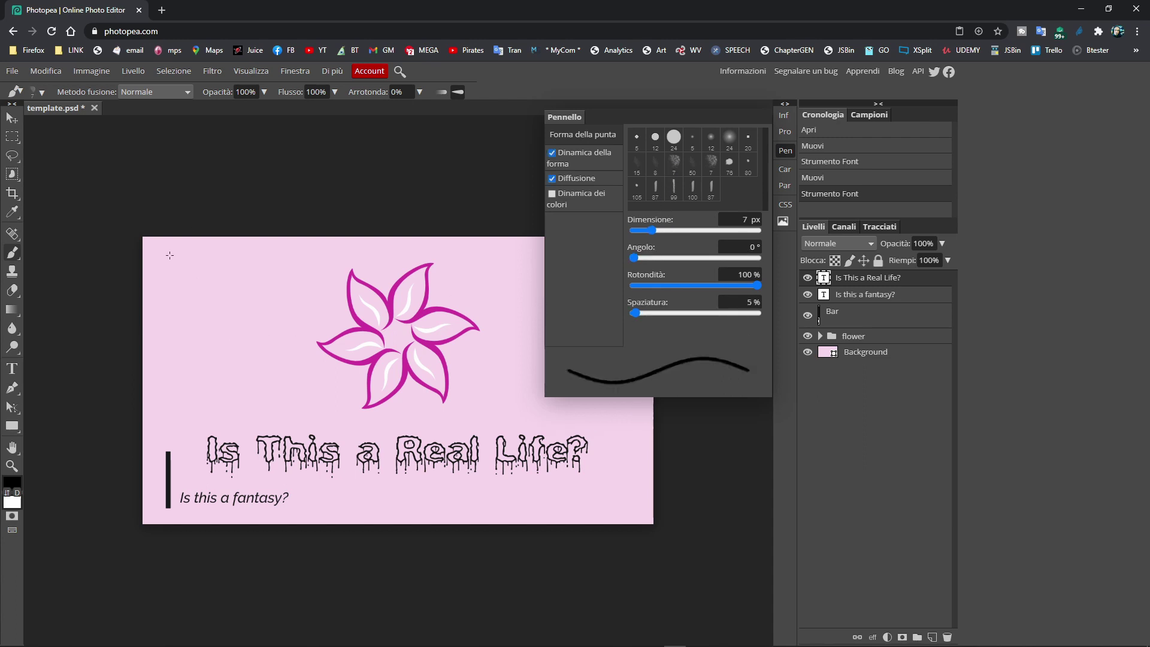
- Paint broad red and black strokes across the template, text and pink spot
mouse_move(617, 443)
mouse_down()
mouse_move(442, 490)
mouse_move(273, 509)
mouse_up()
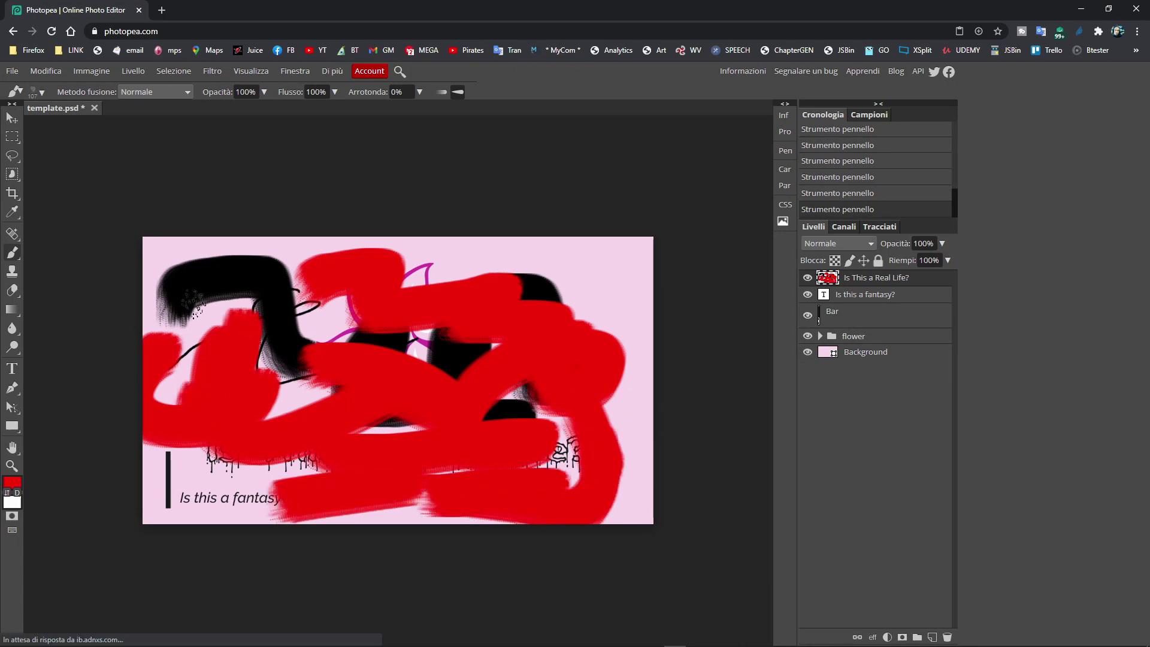
drag(185, 395, 476, 264)
drag(590, 257, 623, 383)
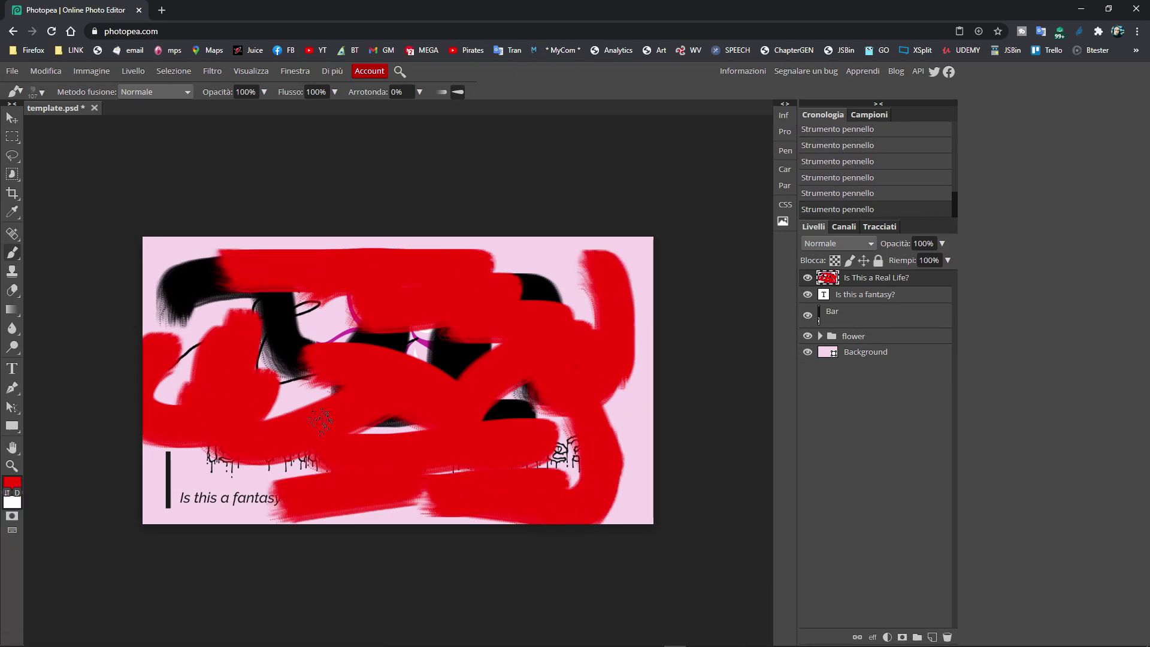
click(157, 390)
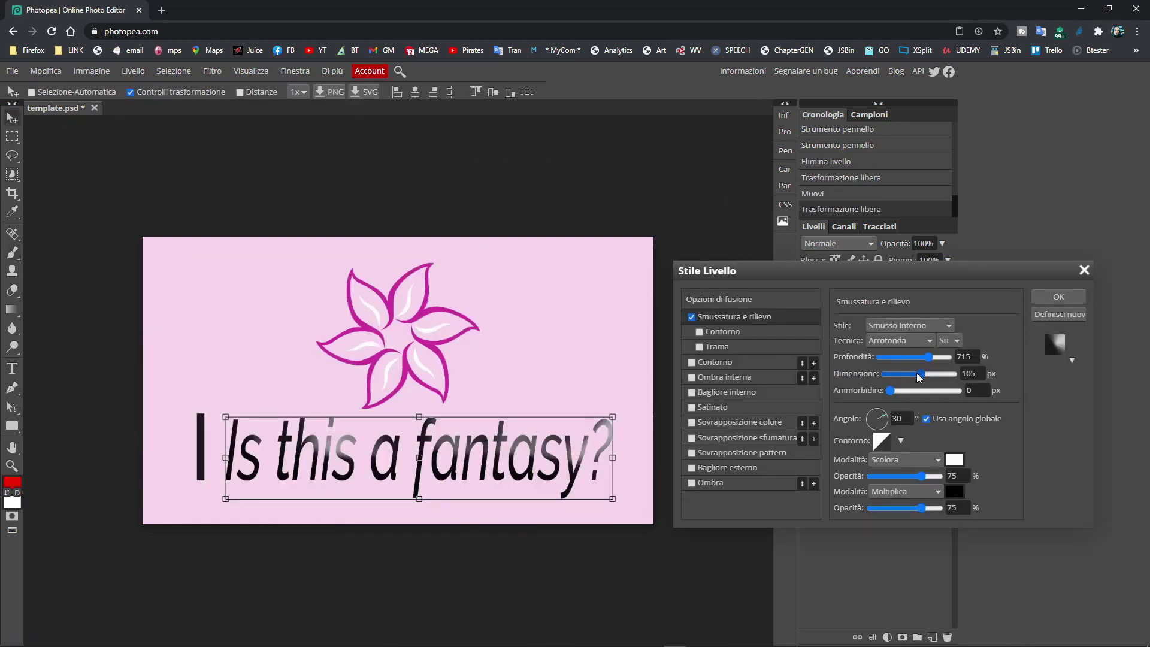
- Set the bevel size to 13 px and recolour 'Is this a fantasy?' red
drag(916, 373, 895, 375)
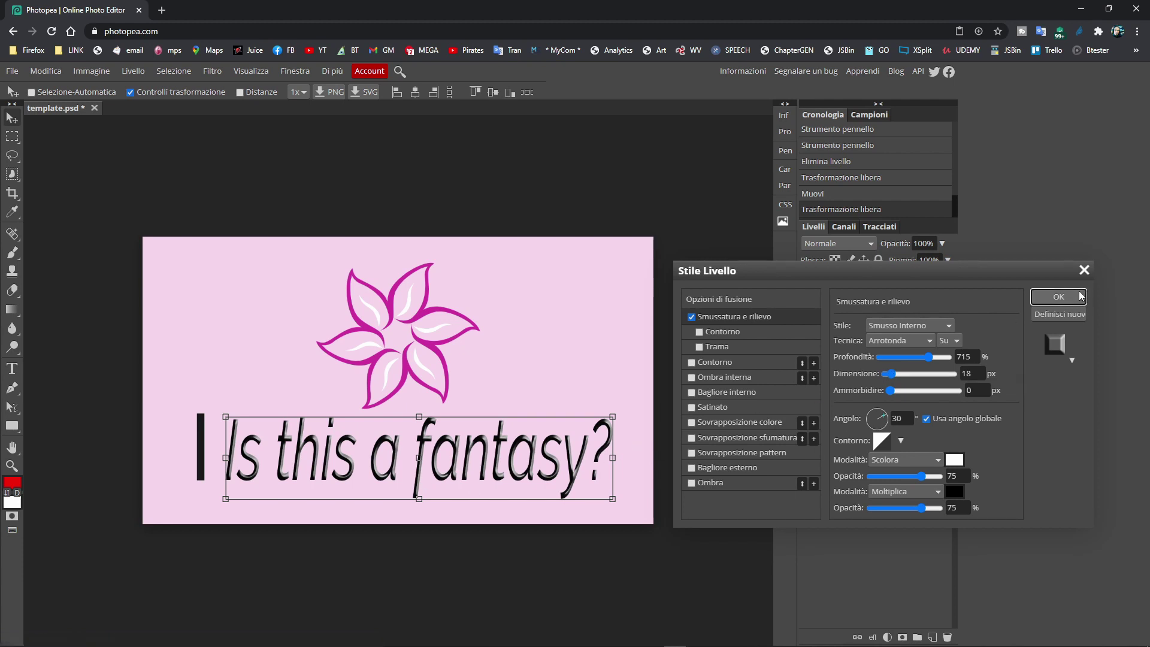
click(1059, 296)
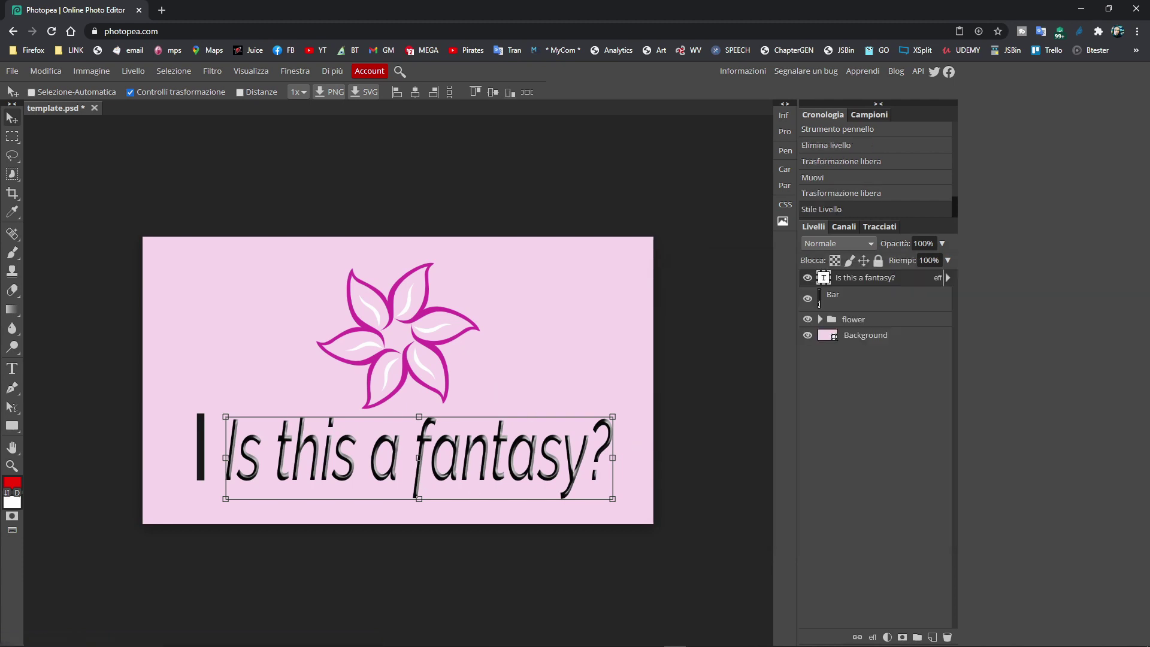
double_click(444, 465)
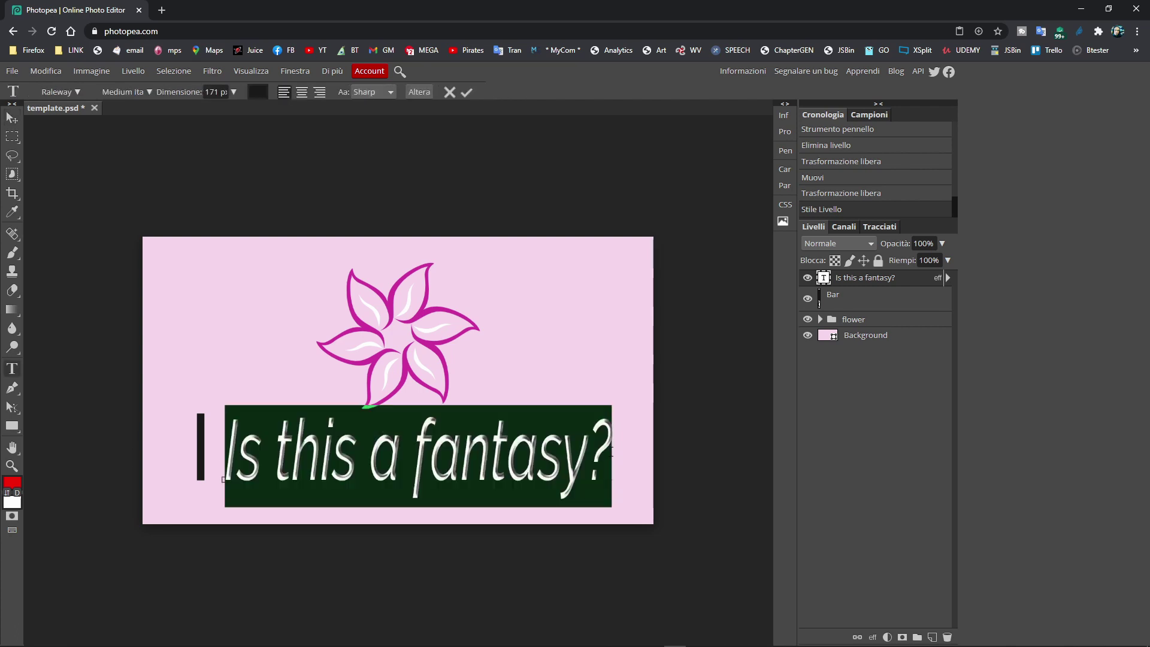
mouse_move(612, 454)
mouse_down()
mouse_move(238, 454)
mouse_move(222, 468)
mouse_up()
click(11, 482)
key(Return)
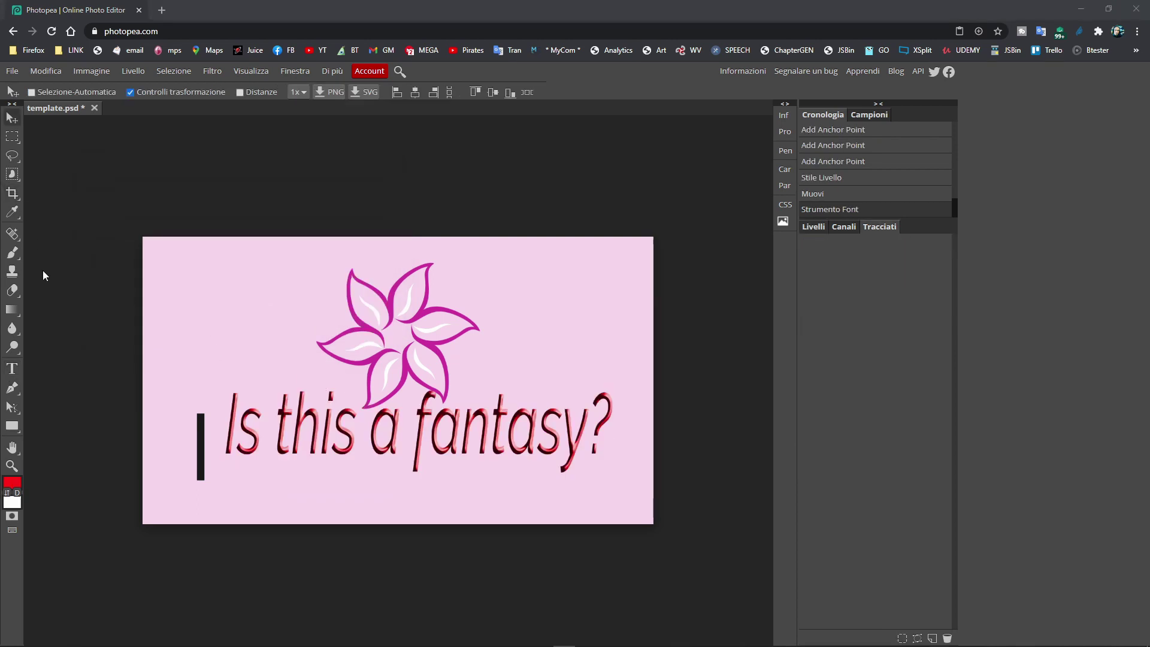
- Draw a smooth curved path across the flower toward the upper right
click(815, 228)
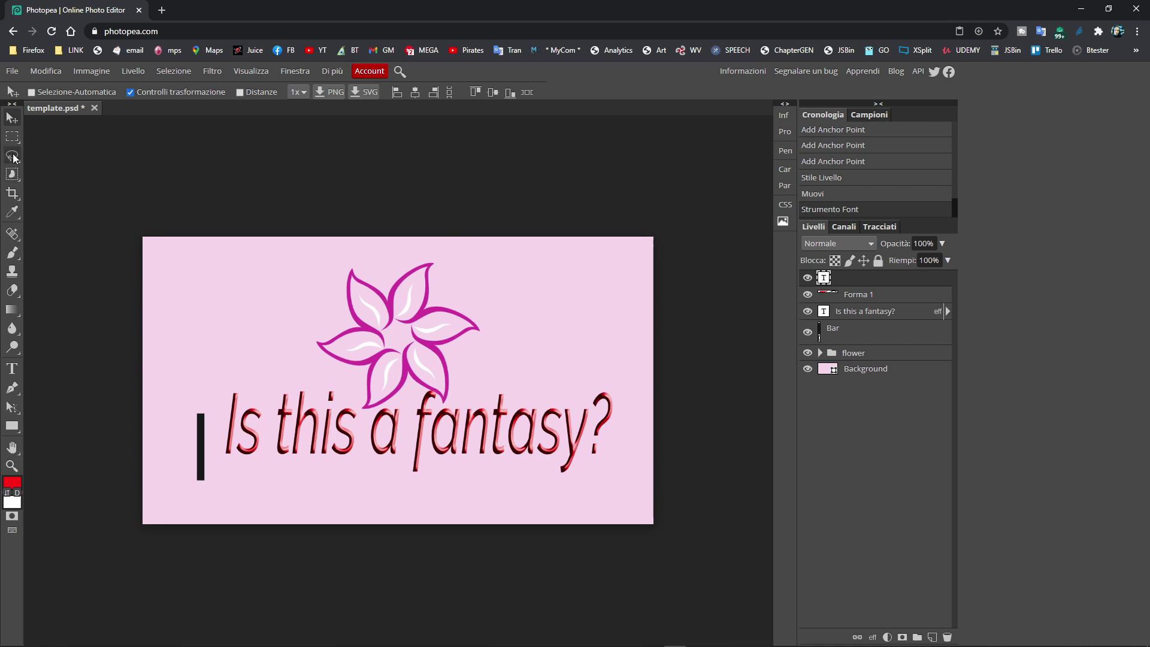
click(12, 387)
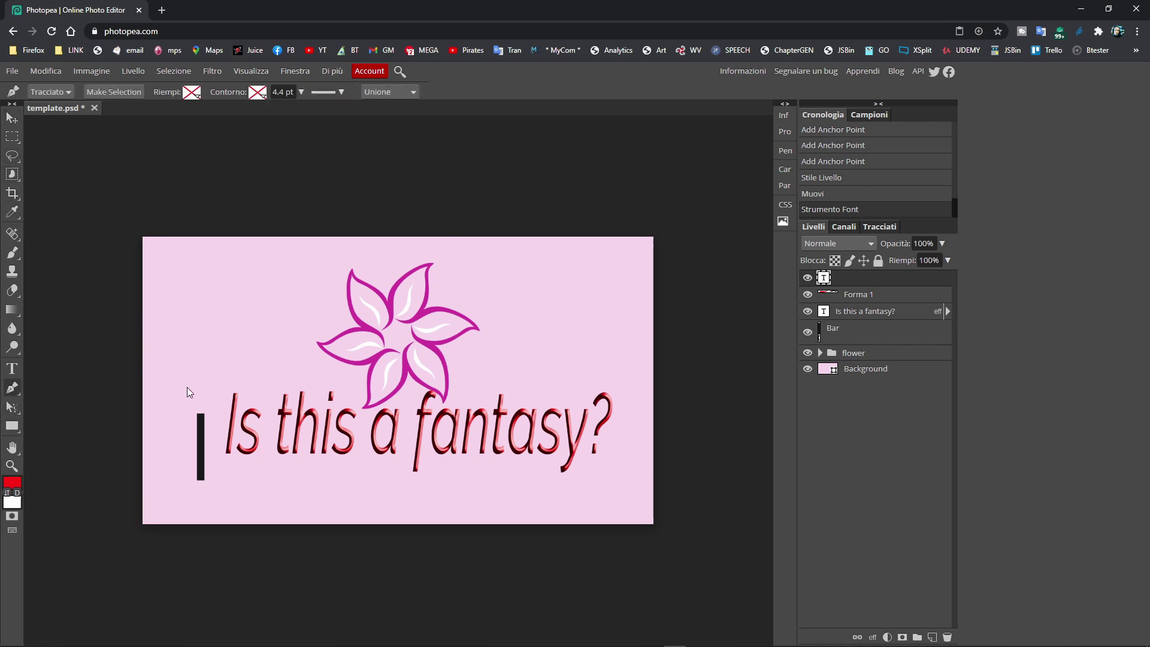
click(188, 384)
mouse_move(233, 320)
mouse_down()
mouse_move(259, 315)
mouse_move(308, 336)
mouse_up()
drag(367, 371, 412, 374)
drag(490, 353, 516, 341)
drag(571, 301, 619, 275)
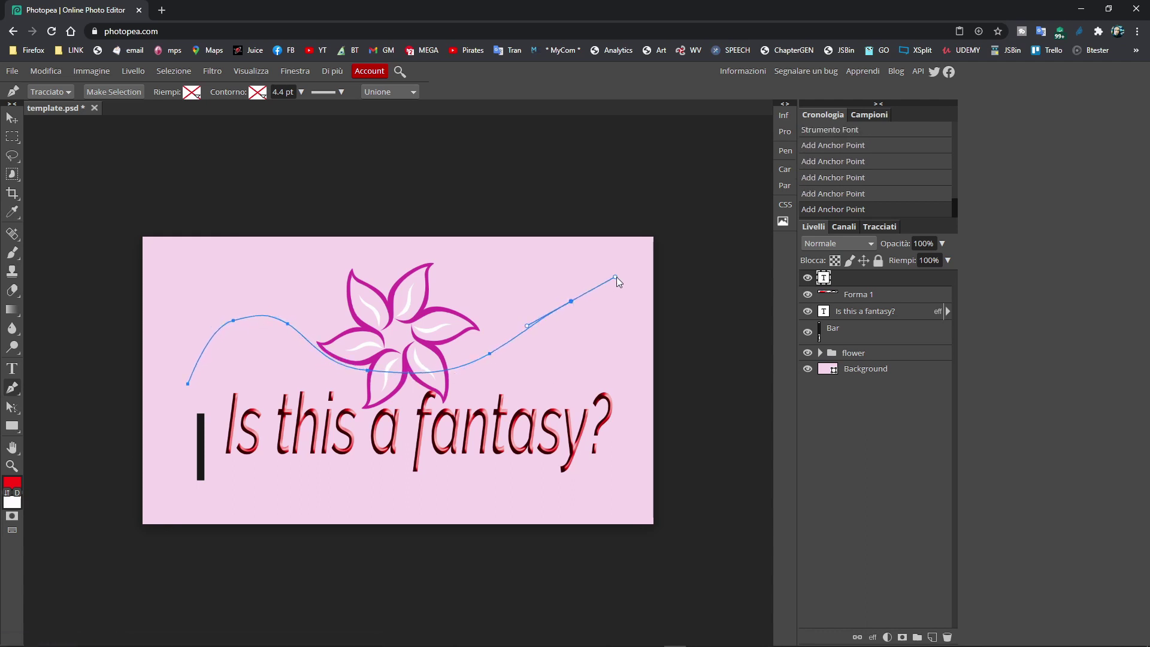
- Type 'fh h hjfhajhfajhf' along the curved path and commit it
click(12, 368)
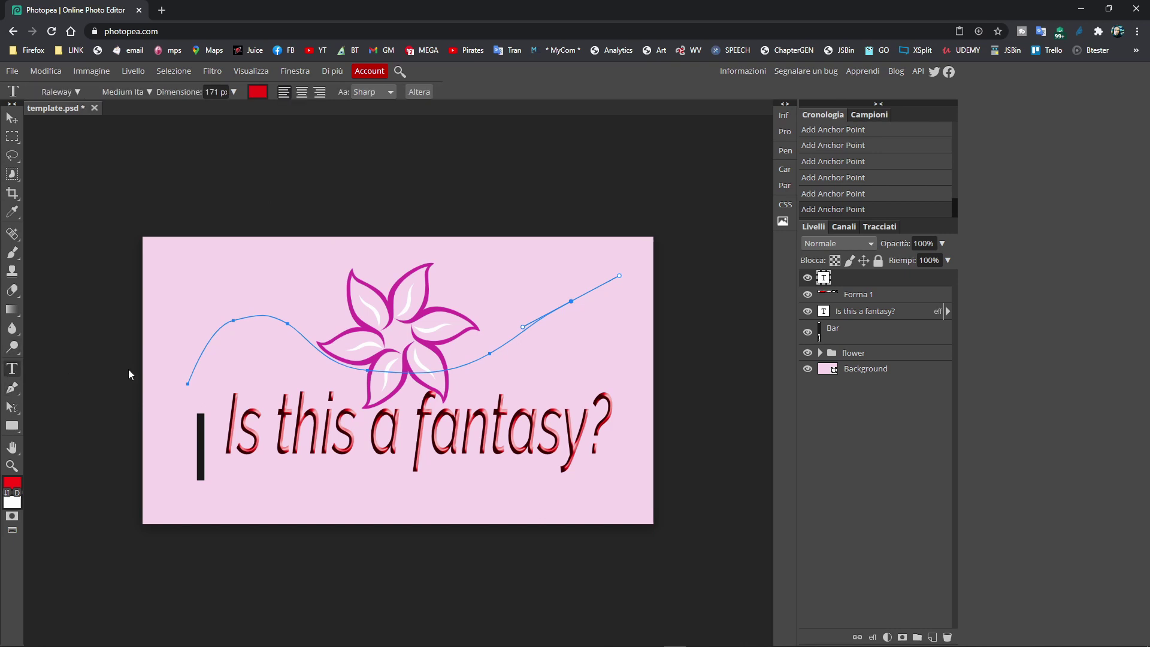
click(210, 343)
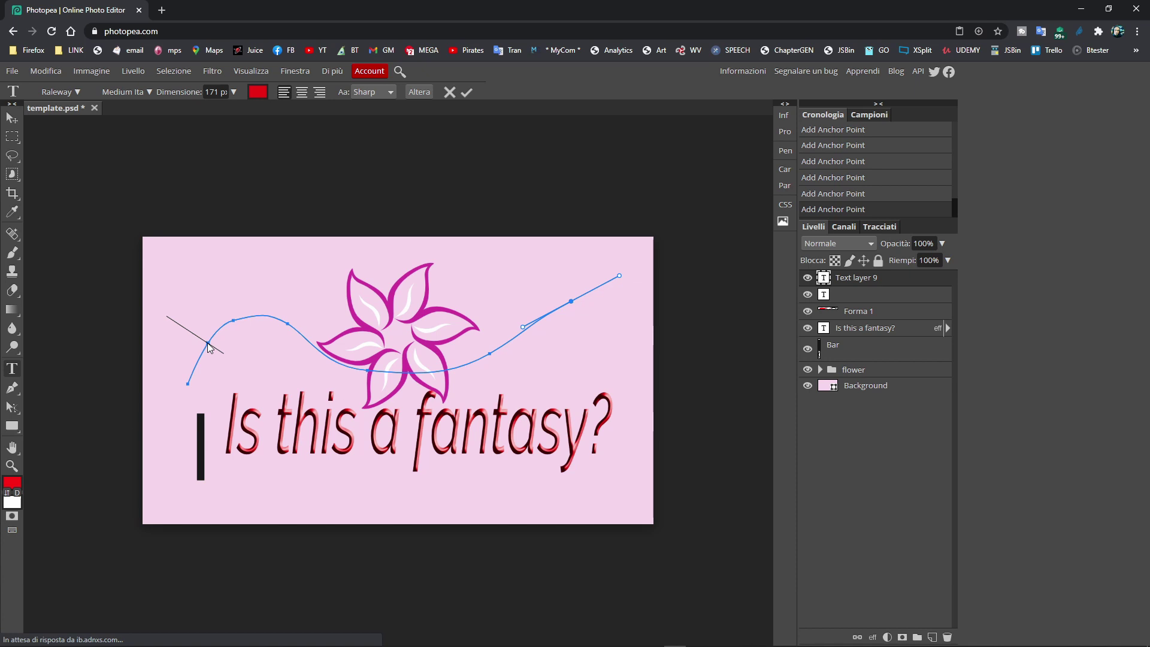
text(fh h hjfhajhf)
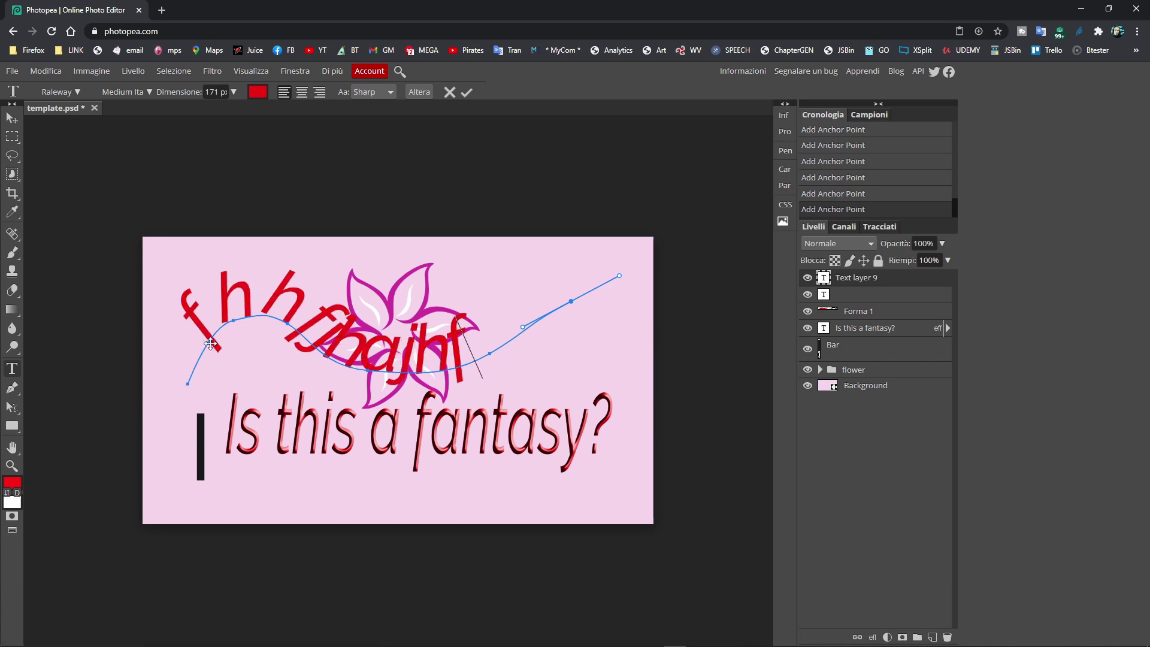
text(ajhf)
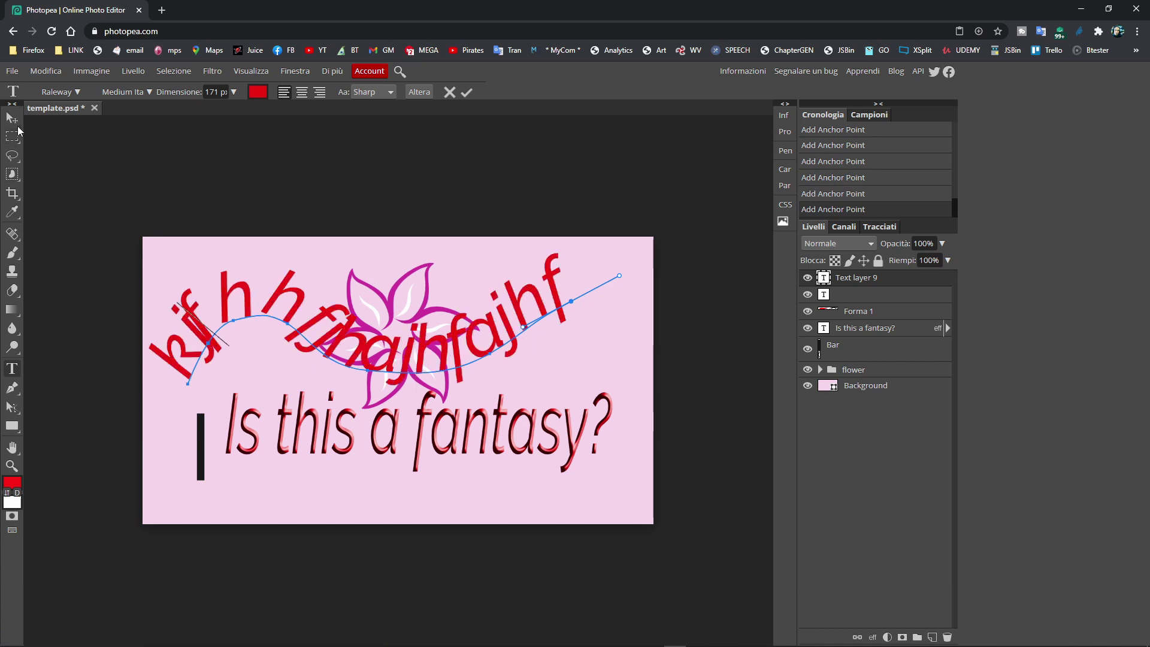
click(12, 117)
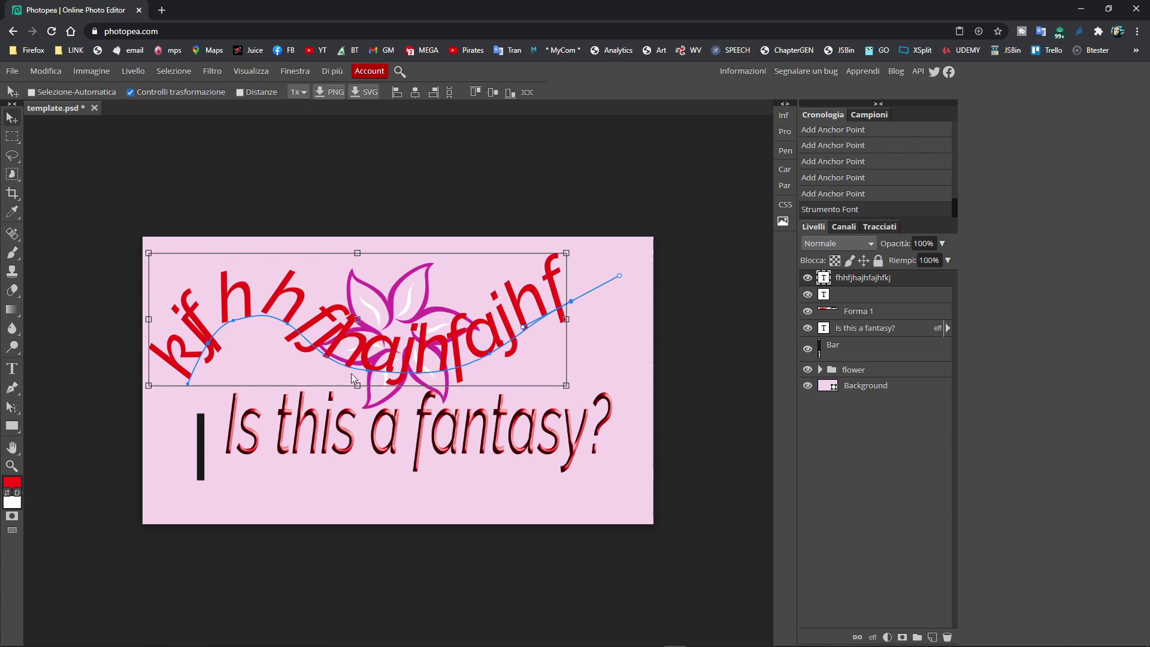
- Nudge the path text up and shift a circular selection to the left
drag(351, 372, 368, 364)
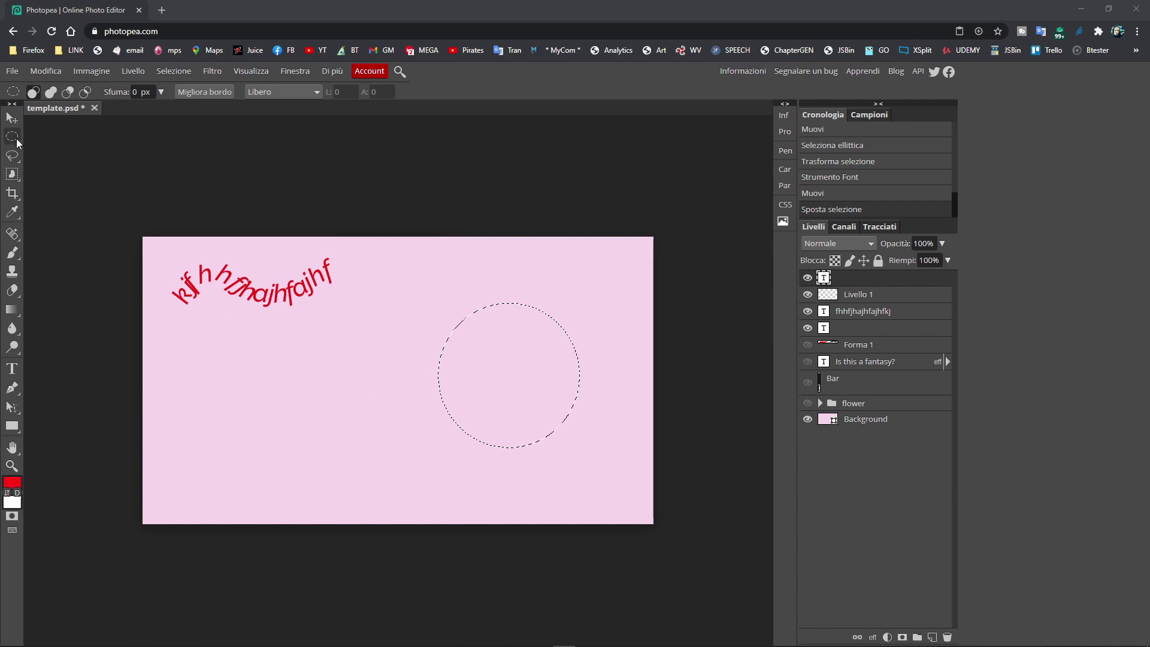
mouse_move(492, 371)
mouse_down()
mouse_move(414, 397)
mouse_move(449, 397)
mouse_move(451, 374)
mouse_move(400, 379)
mouse_move(383, 365)
mouse_move(387, 379)
mouse_move(465, 371)
mouse_move(455, 376)
mouse_up()
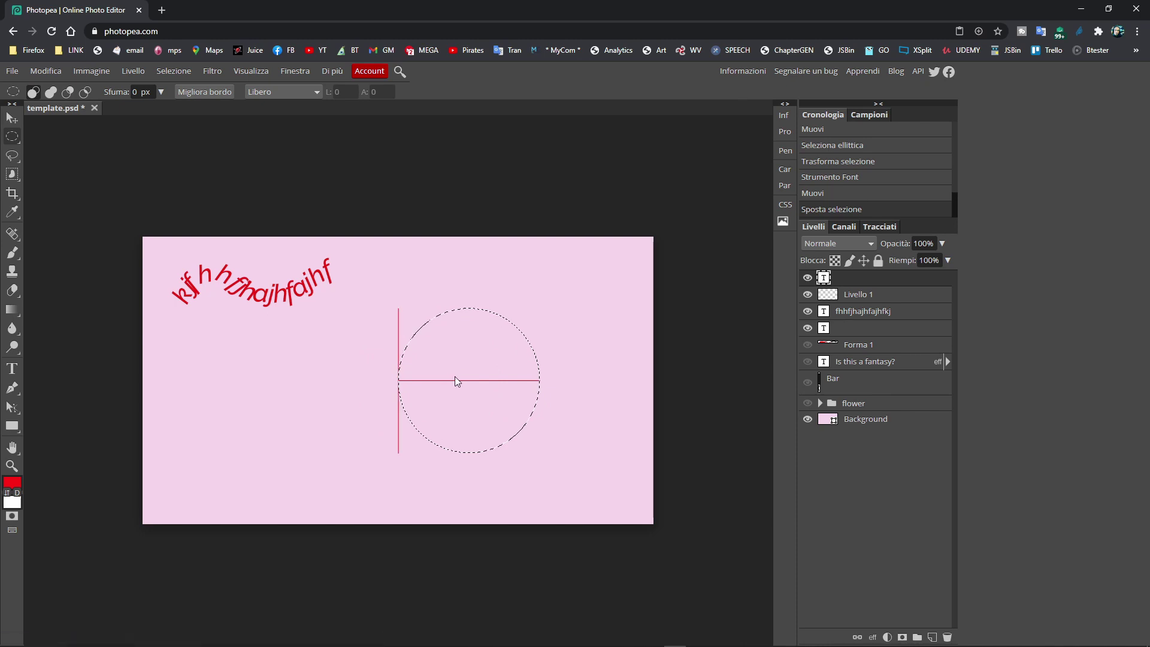
mouse_move(454, 376)
mouse_down()
mouse_move(381, 371)
mouse_move(401, 387)
mouse_move(387, 379)
mouse_move(388, 390)
mouse_move(406, 393)
mouse_move(384, 376)
mouse_up()
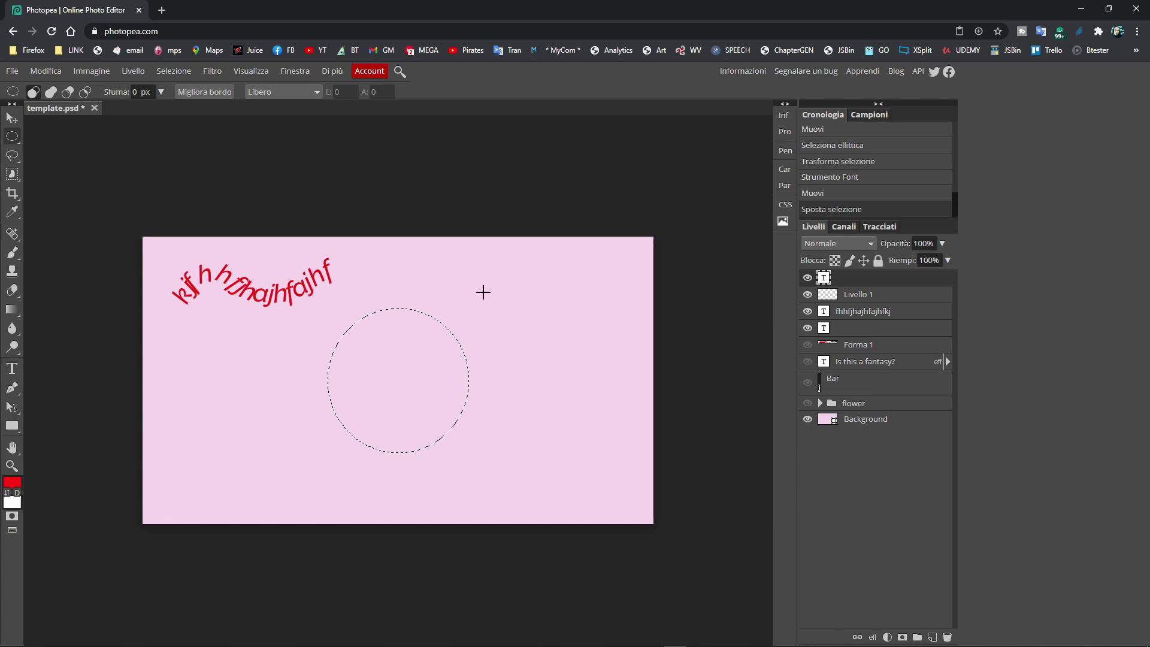
- Draw small and large elliptical selections and view the keyboard shortcuts reference
mouse_move(471, 290)
mouse_down()
mouse_move(583, 405)
mouse_move(506, 300)
mouse_up()
mouse_move(243, 246)
mouse_down()
mouse_move(456, 461)
mouse_move(383, 402)
mouse_up()
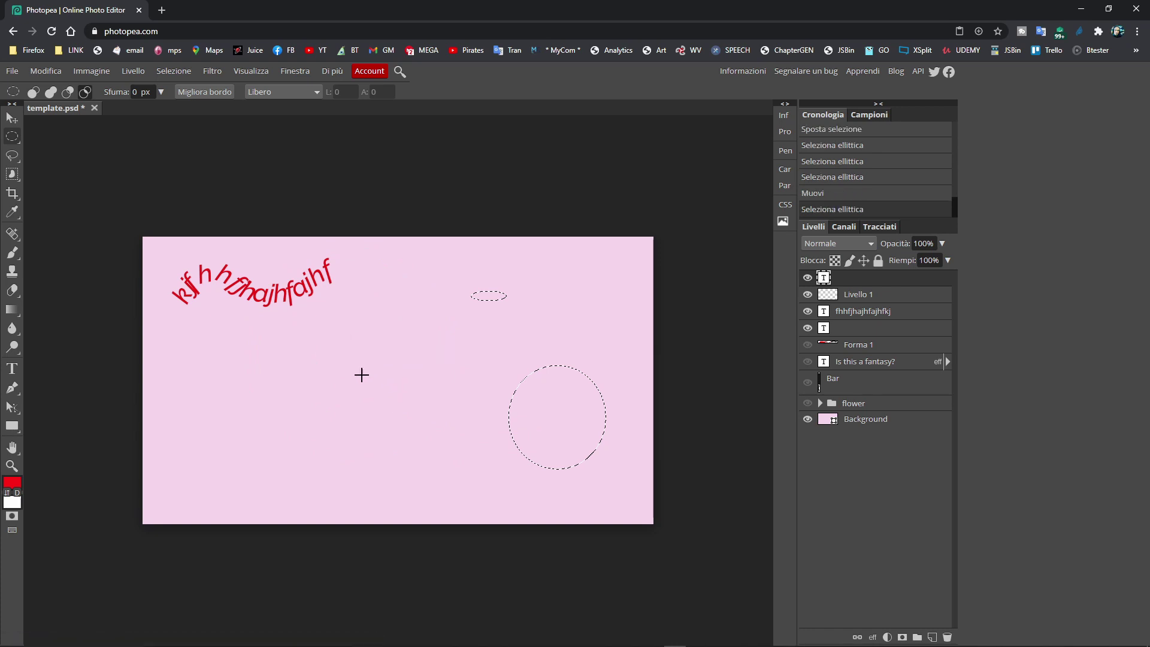
key(question)
mouse_move(1085, 285)
mouse_down()
mouse_move(1084, 376)
mouse_move(1083, 304)
mouse_up()
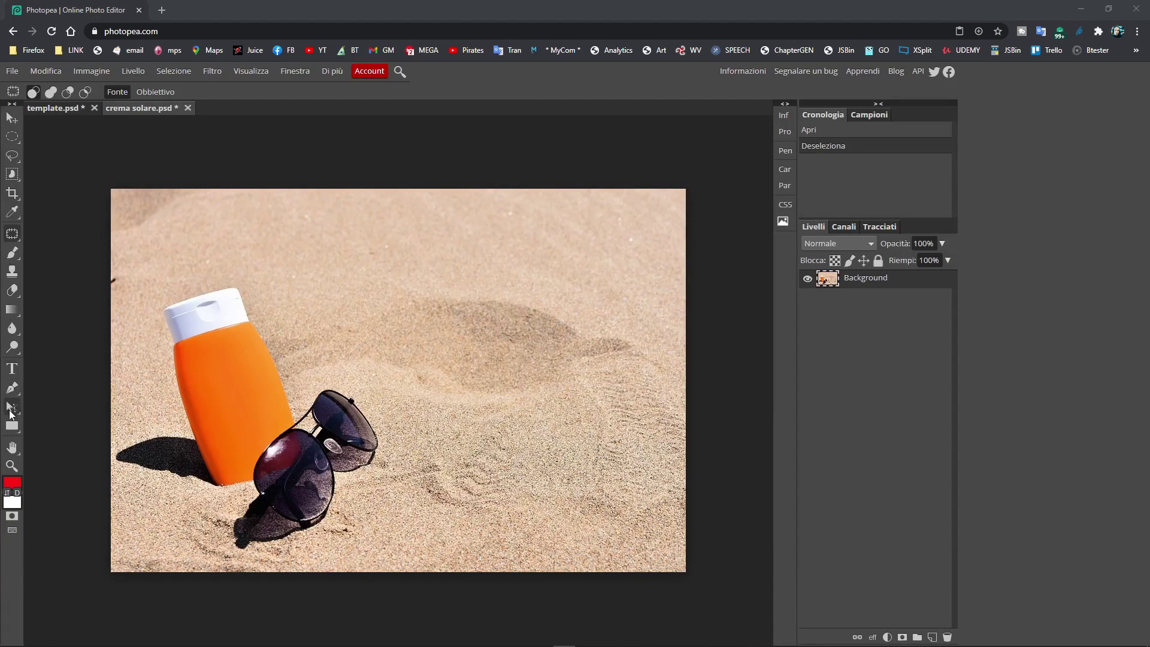
- Clone-stamp sand from a nearby spot over the right edge of the sunglasses
click(12, 273)
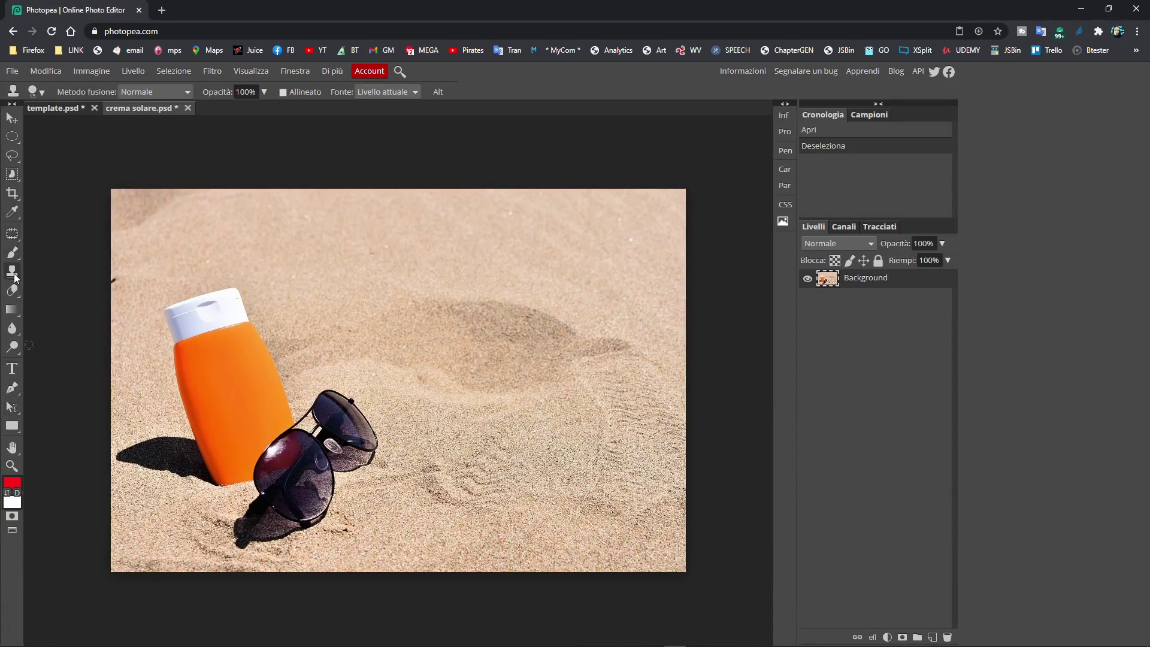
click(396, 410)
mouse_move(355, 402)
mouse_down()
mouse_move(363, 456)
mouse_move(348, 463)
mouse_move(349, 420)
mouse_move(350, 488)
mouse_up()
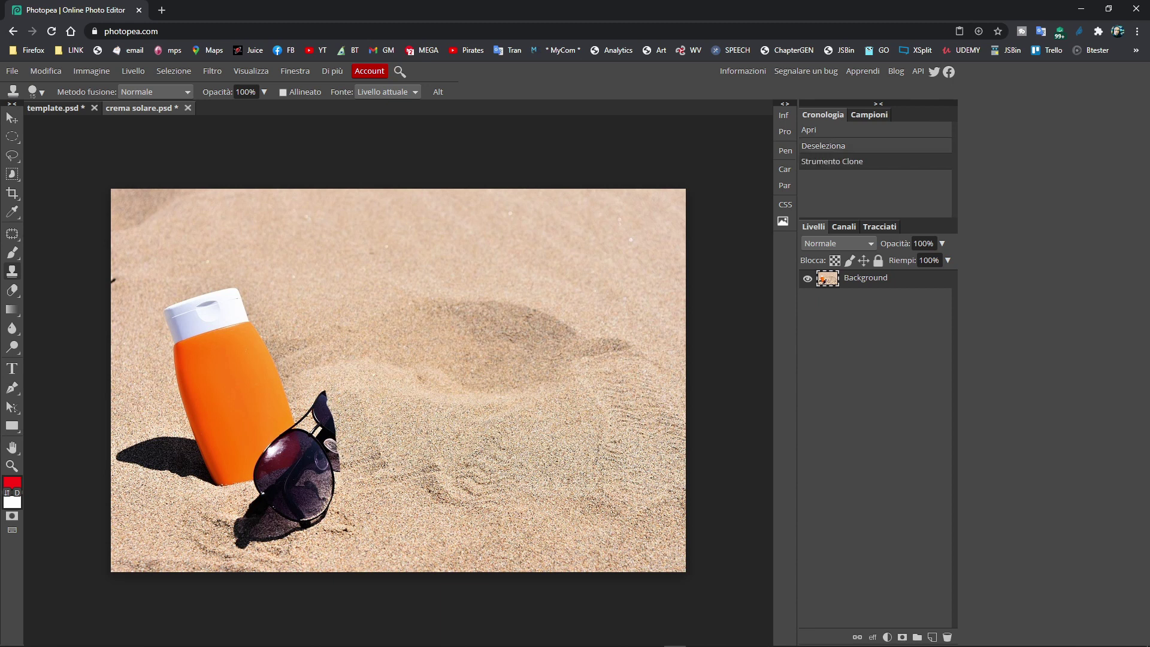
- Patch the sunglasses outline with nearby sand using the Patch Tool
right_click(11, 235)
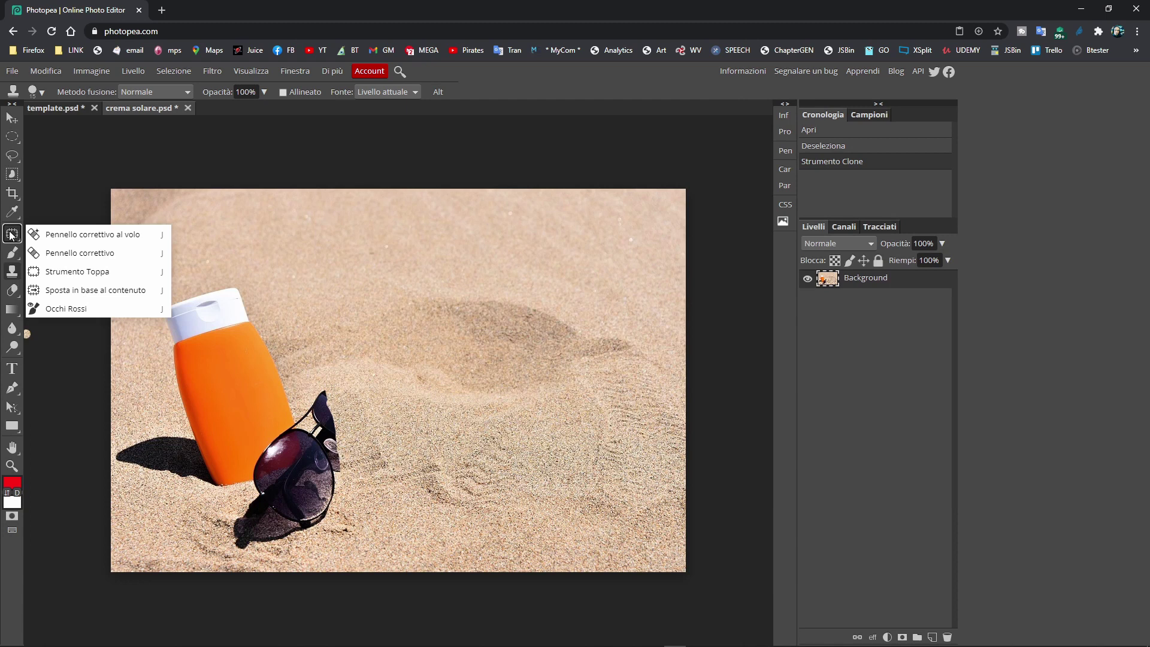
click(71, 275)
mouse_move(295, 389)
mouse_down()
mouse_move(246, 444)
mouse_move(295, 386)
mouse_up()
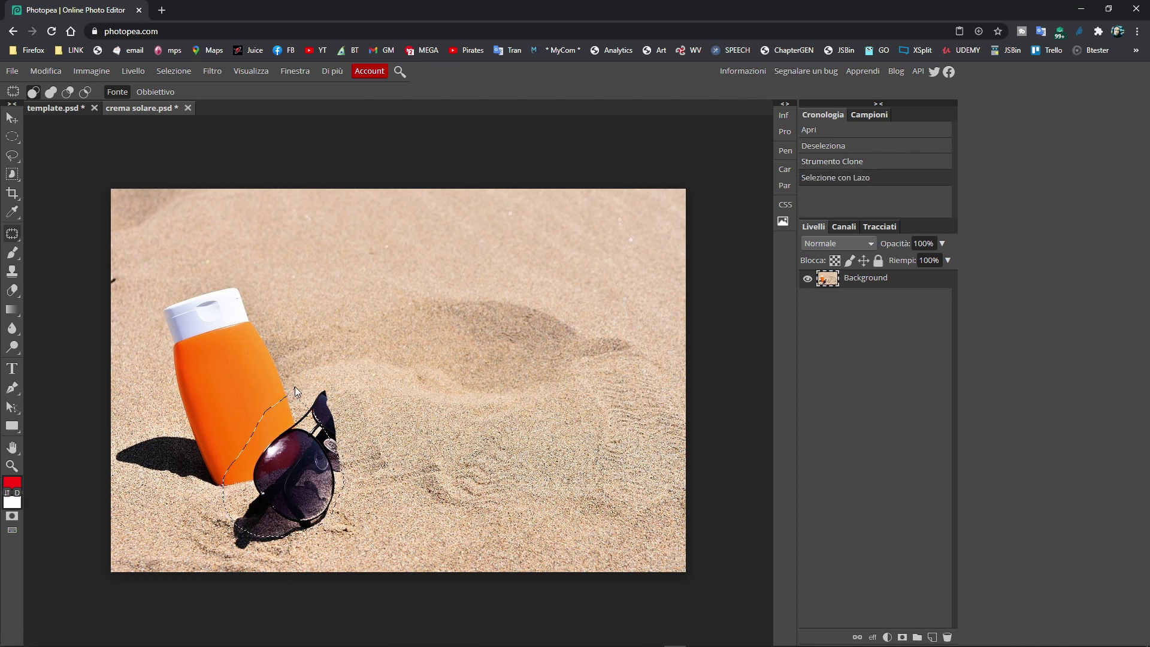
mouse_move(290, 433)
mouse_down()
mouse_move(509, 483)
mouse_move(546, 390)
mouse_up()
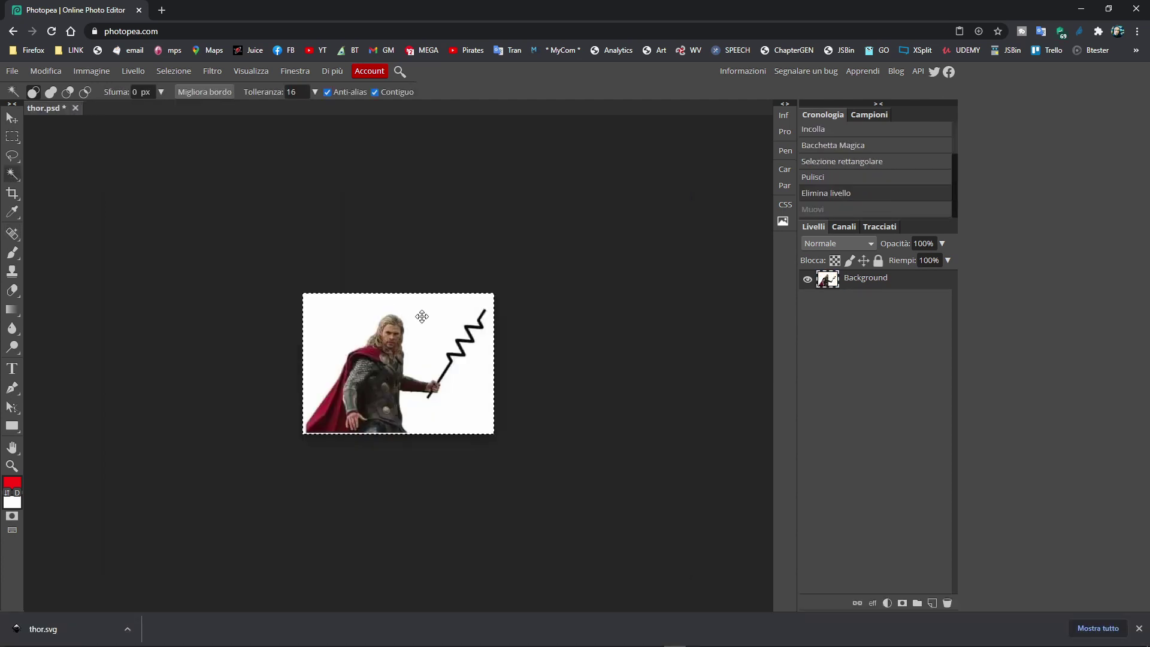
- Magic-wand the white background, invert, and copy-paste Thor onto a new layer with Background hidden
key(ctrl+d)
click(425, 311)
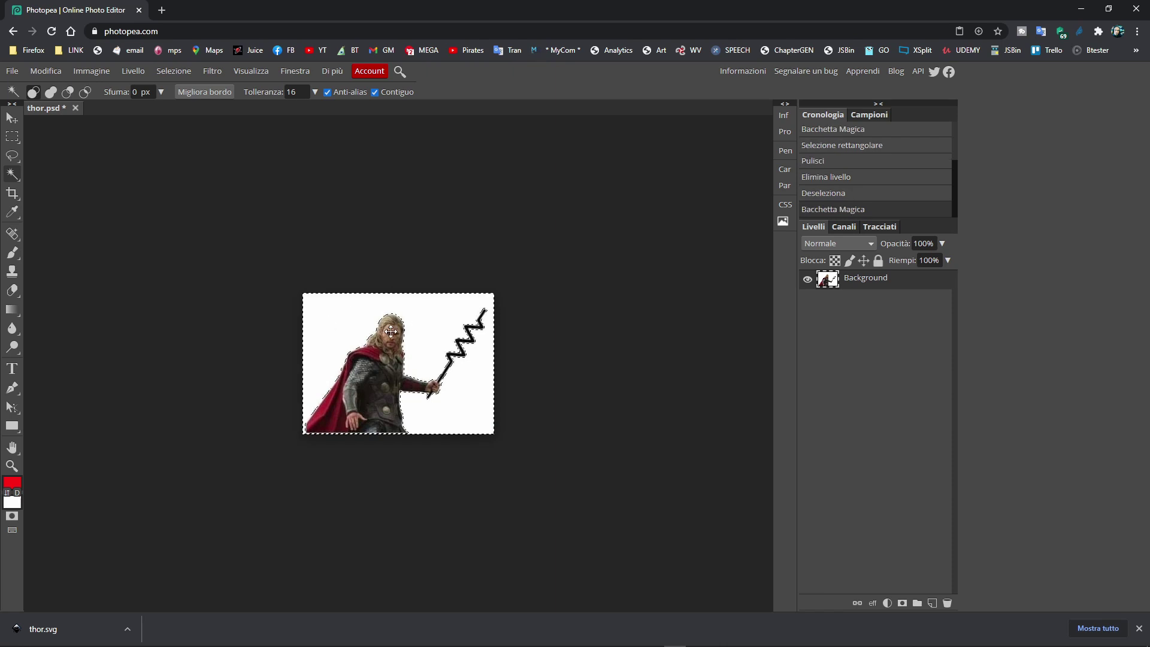
click(175, 72)
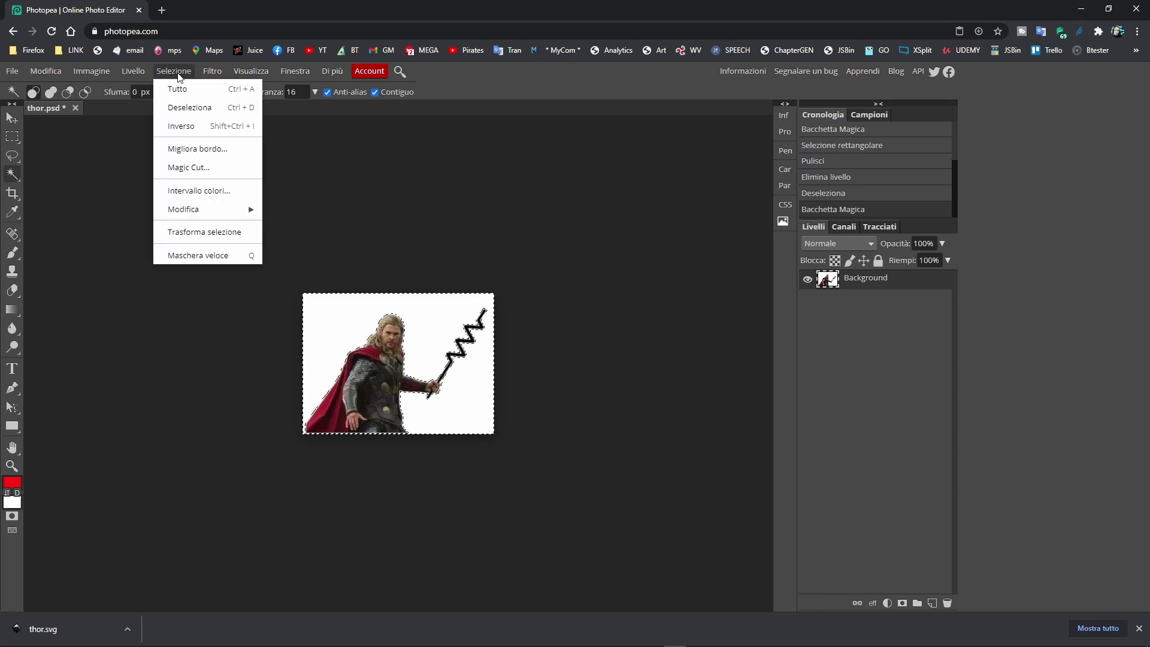
click(188, 133)
key(ctrl+c)
key(ctrl+v)
click(806, 299)
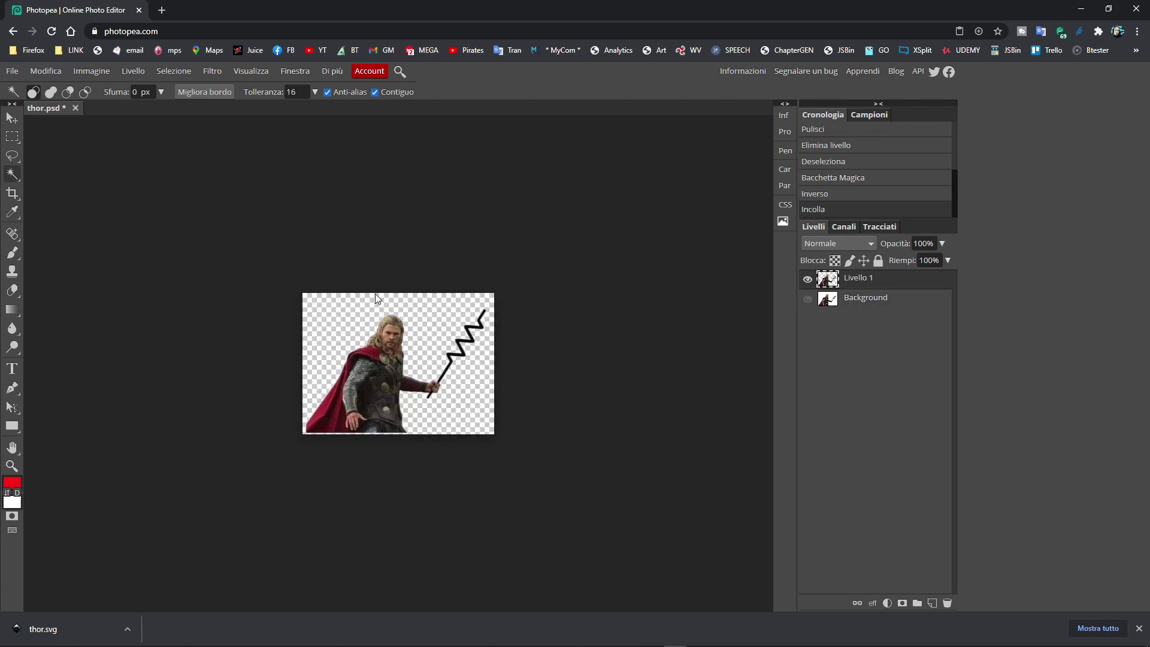
click(400, 350)
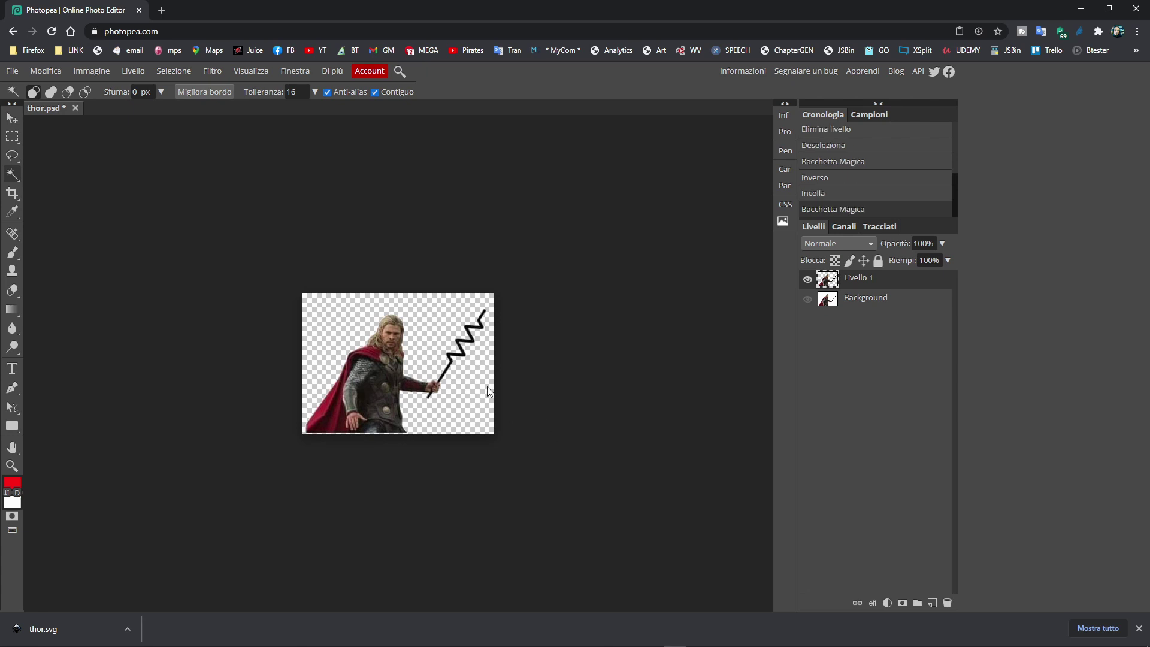
click(12, 118)
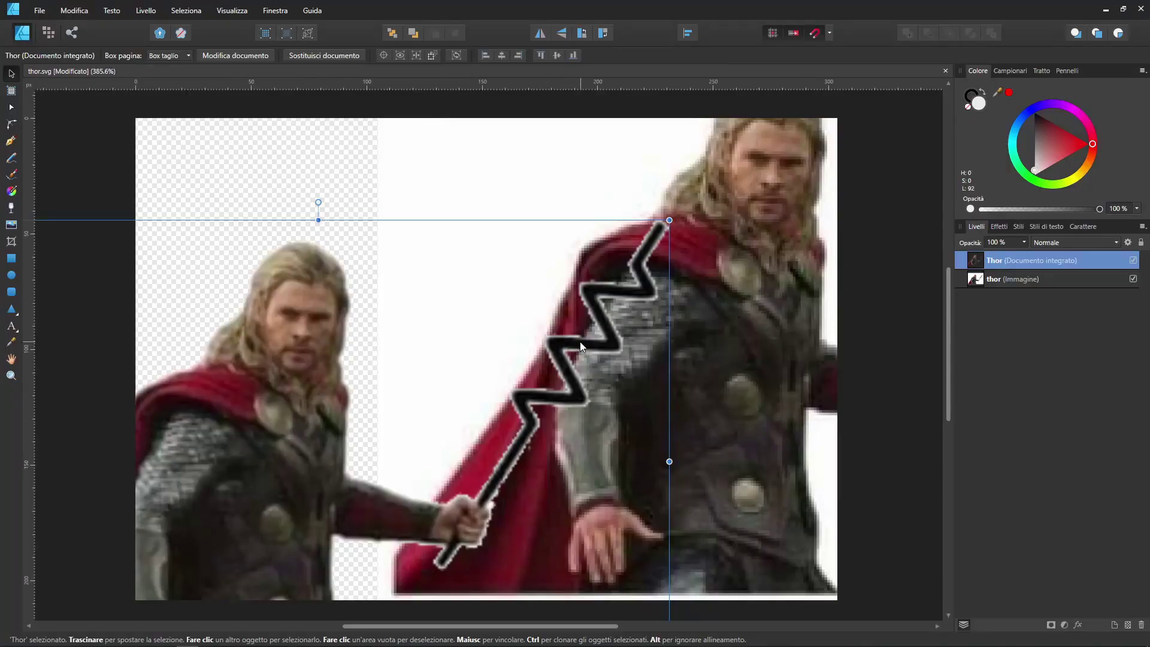
- Resize and reposition the embedded Thor document and the Thor image layer on the canvas
drag(670, 220, 538, 358)
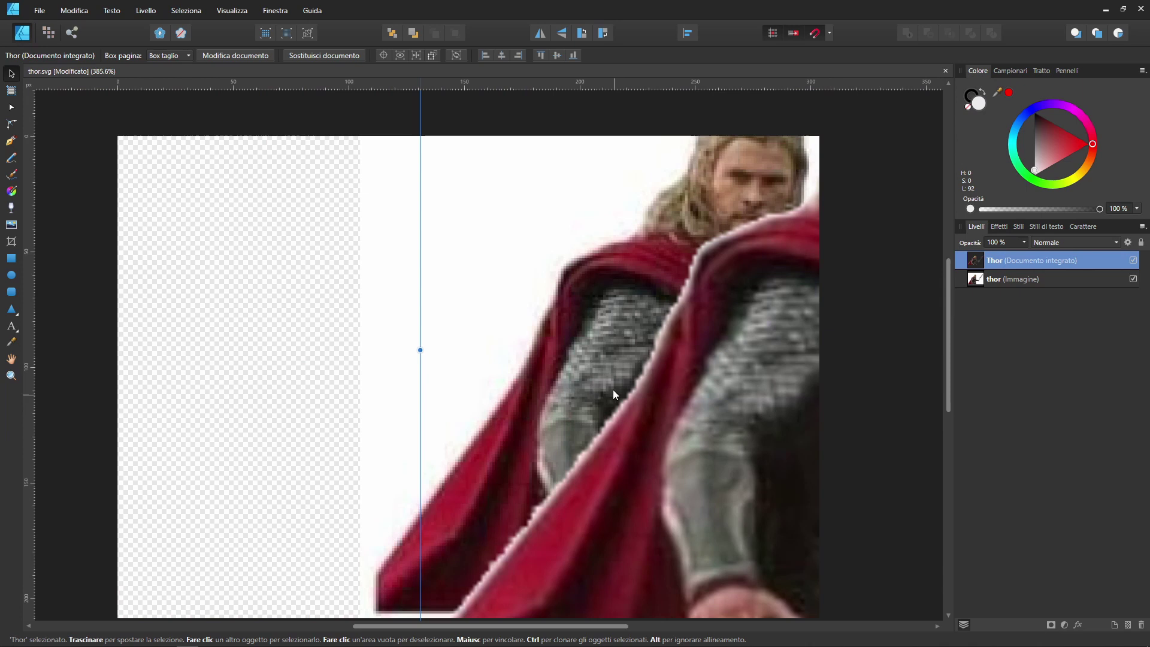
mouse_move(561, 440)
mouse_down()
mouse_move(369, 393)
mouse_move(484, 343)
mouse_up()
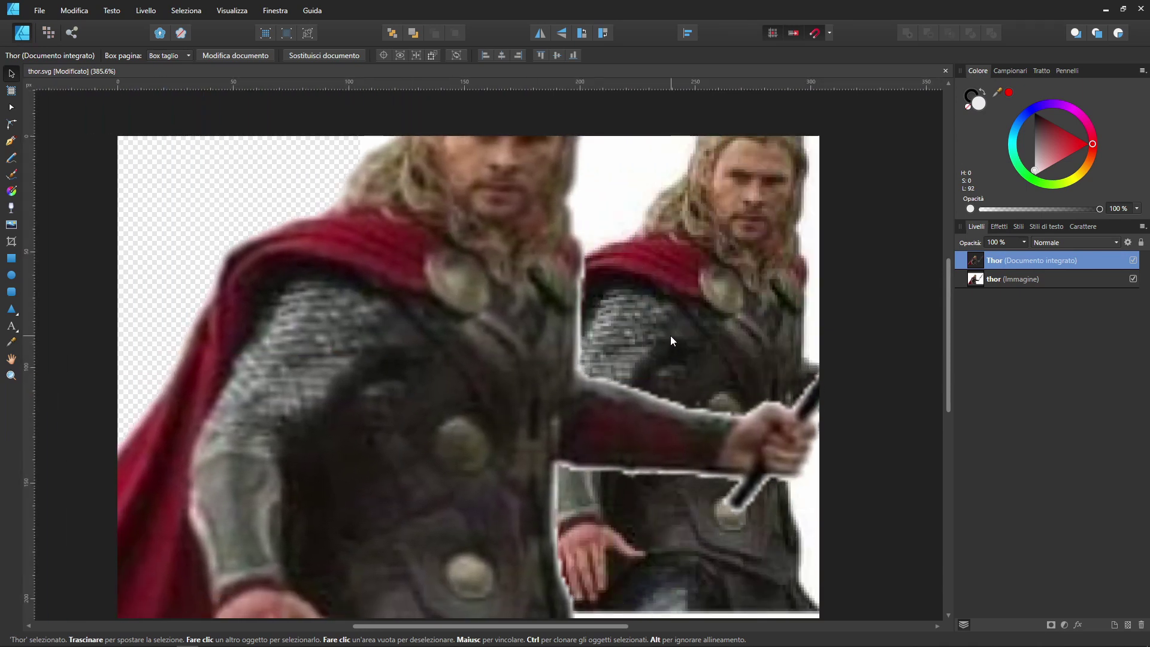
click(1006, 279)
mouse_move(725, 317)
mouse_down()
mouse_move(817, 300)
mouse_move(810, 253)
mouse_move(703, 280)
mouse_up()
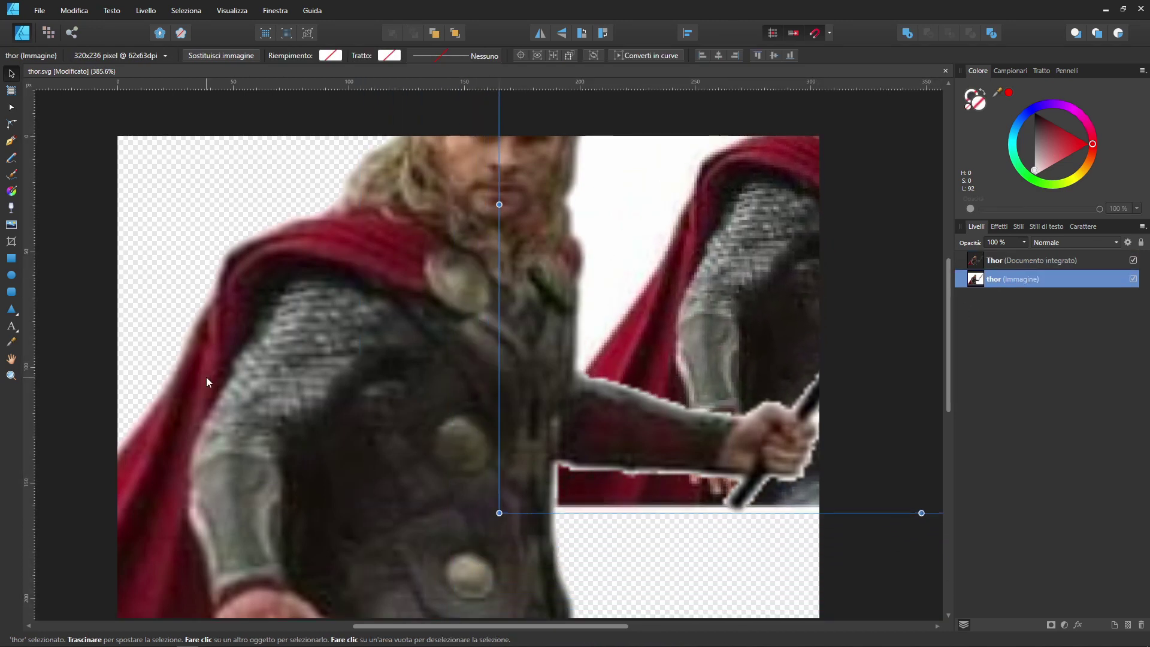
drag(206, 376, 254, 336)
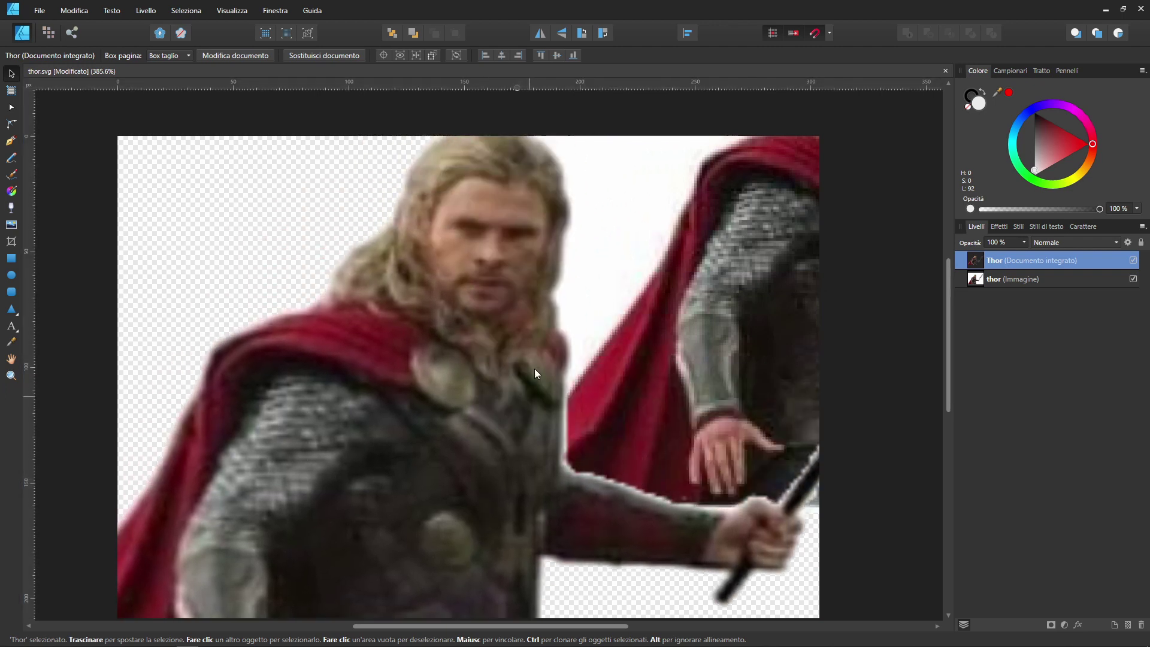
drag(201, 263, 491, 284)
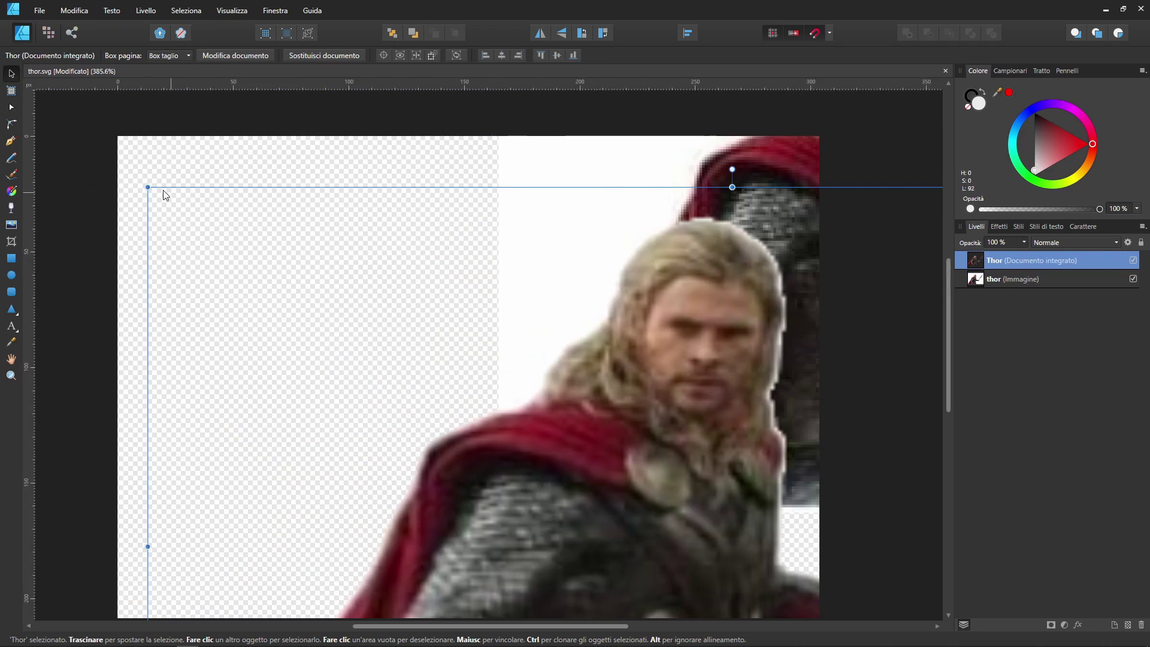
drag(149, 186, 570, 474)
mouse_move(701, 518)
mouse_down()
mouse_move(422, 380)
mouse_move(109, 176)
mouse_up()
- Shrink the Thor cutout to a small size at the left and resize the large Thor image
mouse_move(723, 177)
mouse_down()
mouse_move(554, 254)
mouse_move(372, 372)
mouse_move(317, 422)
mouse_up()
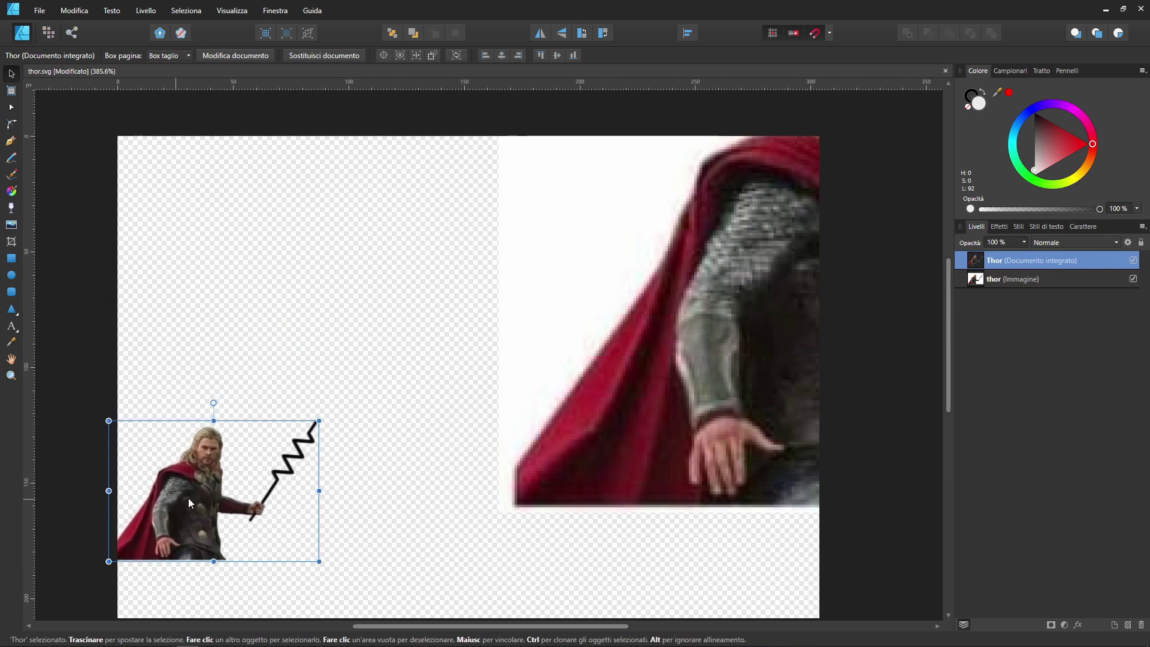
drag(188, 502, 220, 465)
drag(650, 333, 461, 266)
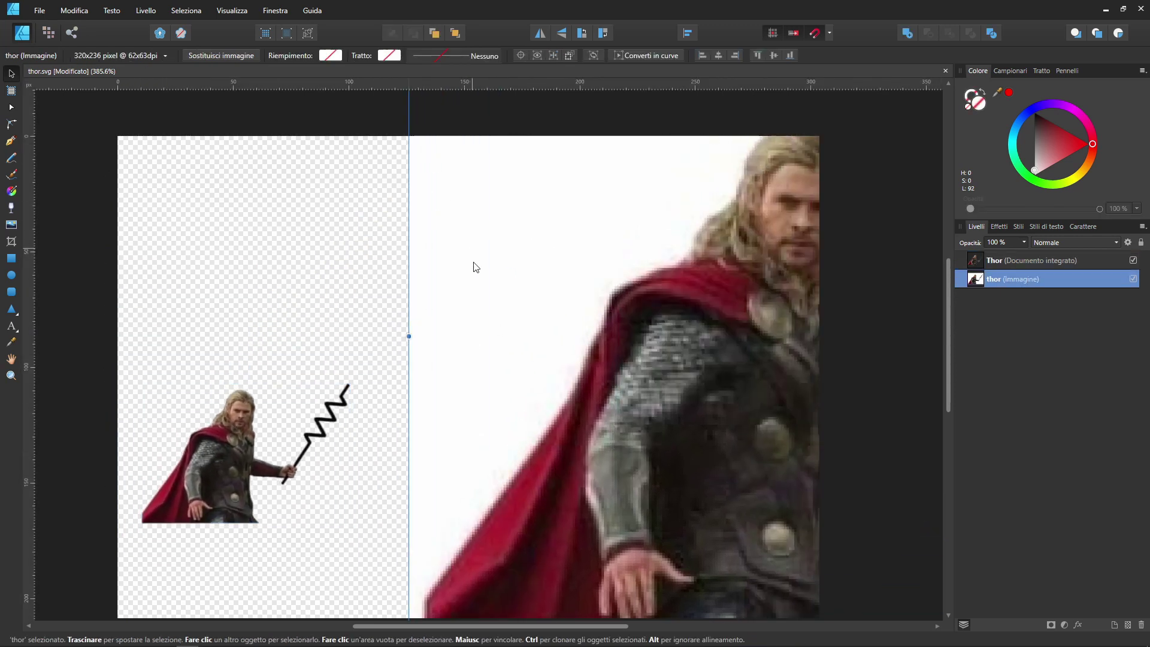
key(ctrl+z)
mouse_move(376, 197)
mouse_down()
mouse_move(541, 362)
mouse_move(735, 496)
mouse_move(477, 367)
mouse_move(345, 203)
mouse_move(502, 283)
mouse_move(492, 290)
mouse_up()
drag(213, 449, 304, 402)
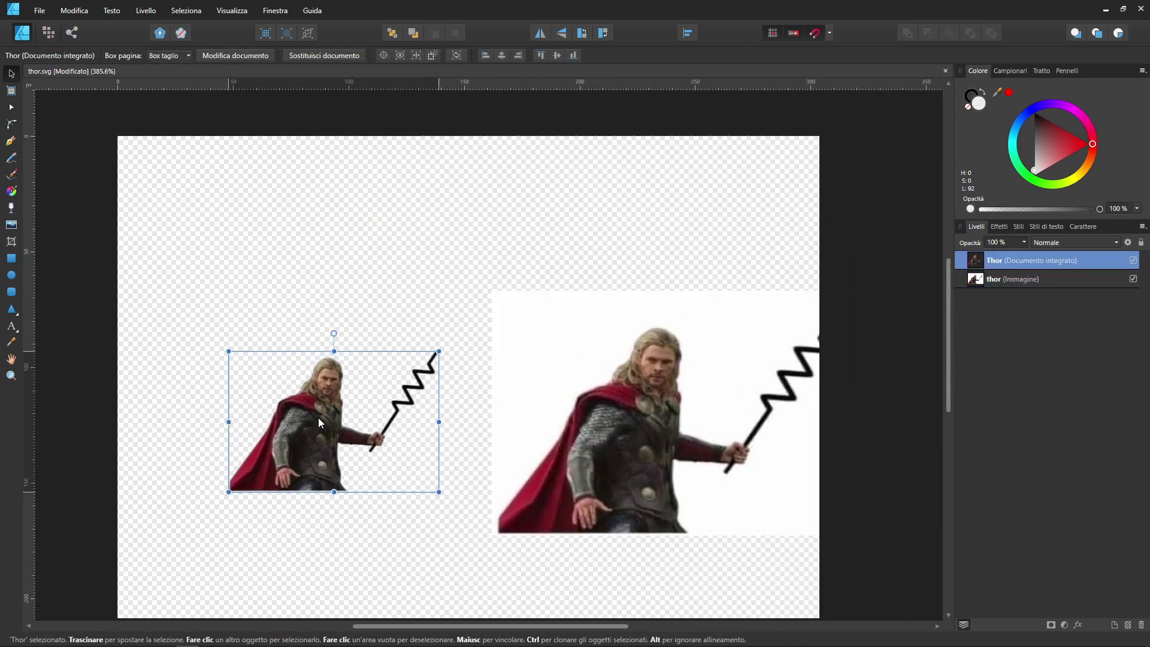
click(346, 506)
click(338, 403)
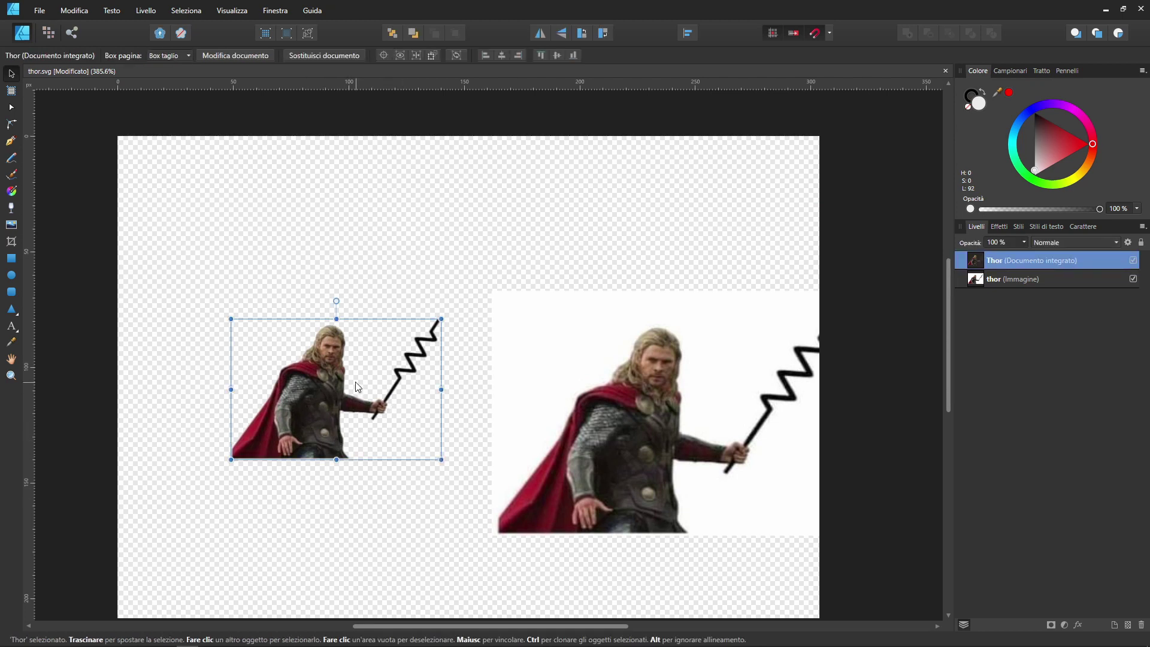